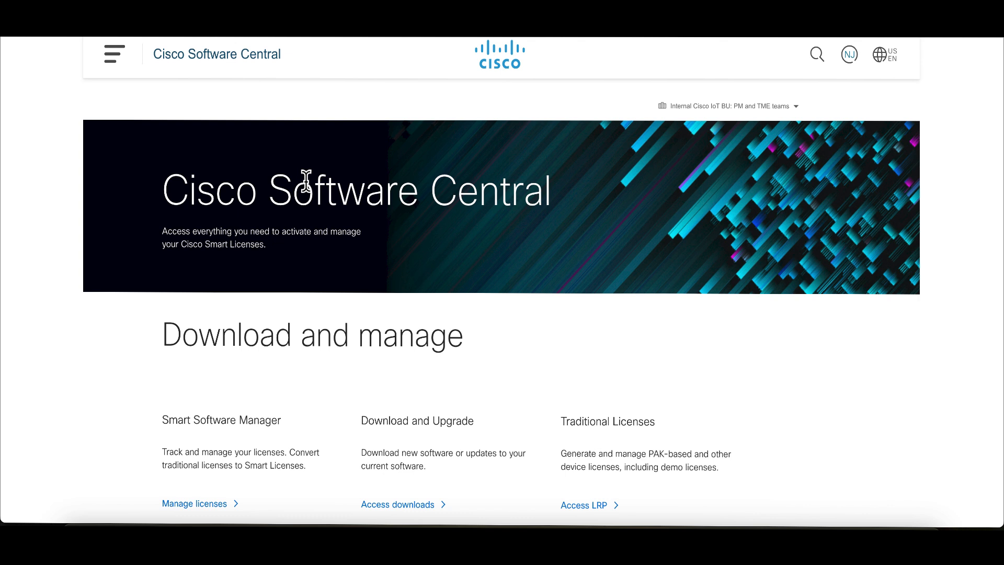
- Open the Network Plug and Play device management page from the Smart Licensing resources for customers
scroll(307, 184, "down", 5)
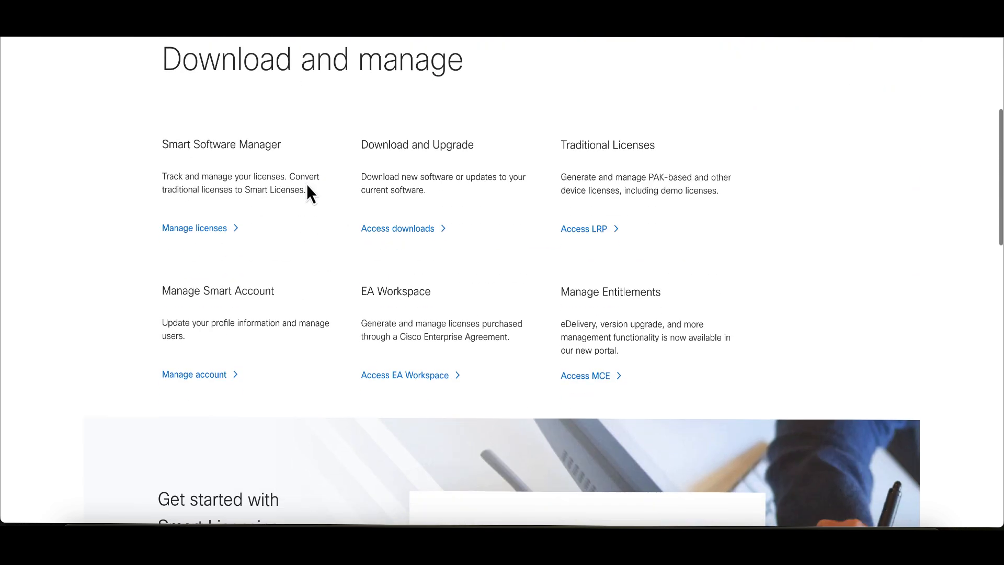
scroll(307, 184, "up", 5)
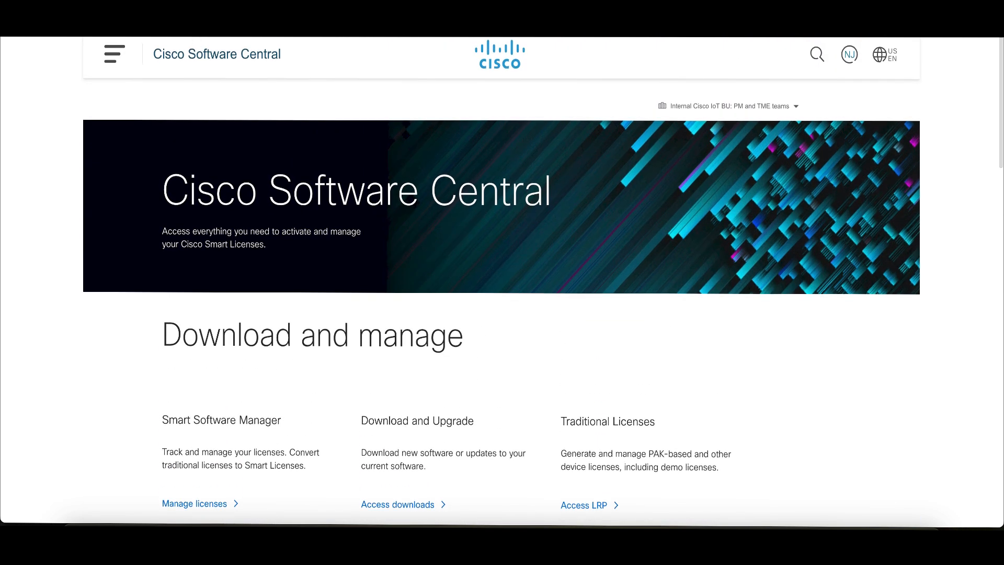
scroll(317, 351, "down", 9)
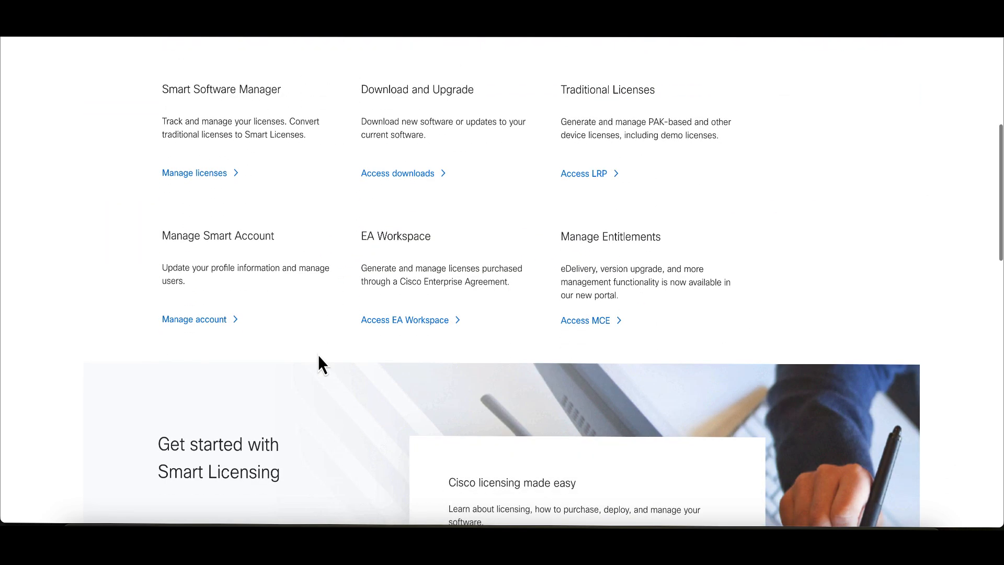
scroll(319, 356, "down", 9)
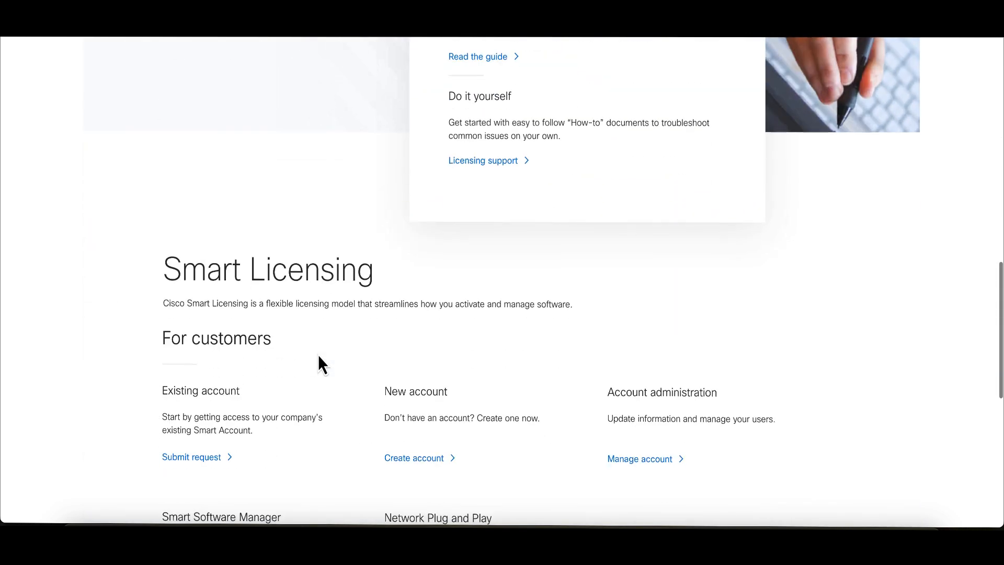
scroll(318, 361, "down", 2)
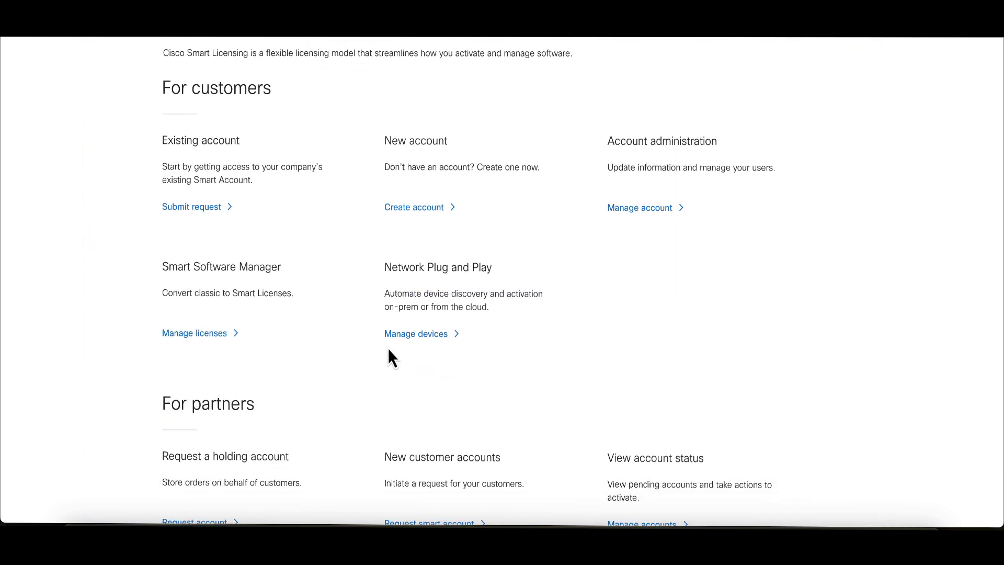
left_click(403, 340)
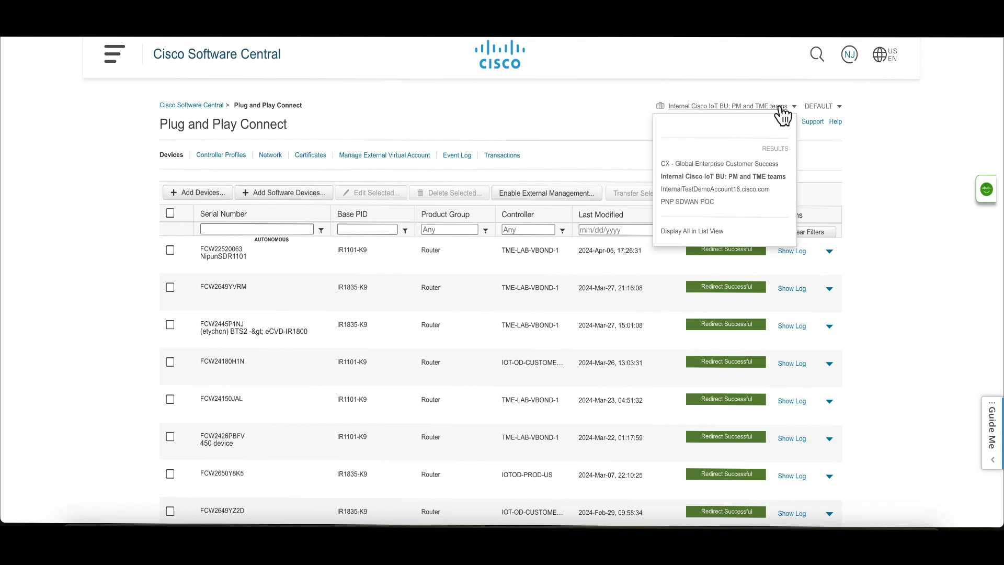
- Check which smart accounts and virtual accounts are available for Plug and Play Connect, keeping the current ones
left_click(780, 107)
left_click(839, 109)
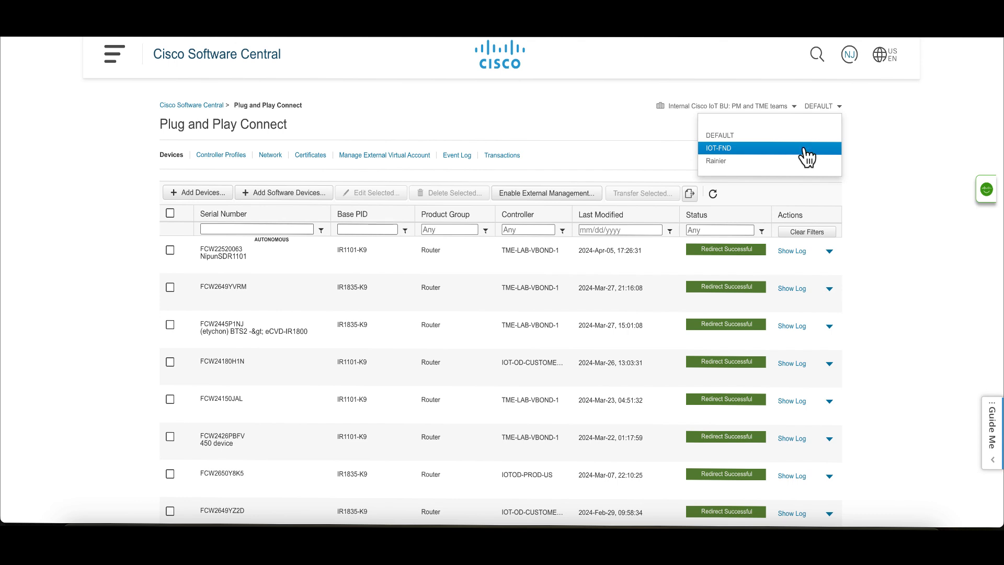
left_click(928, 144)
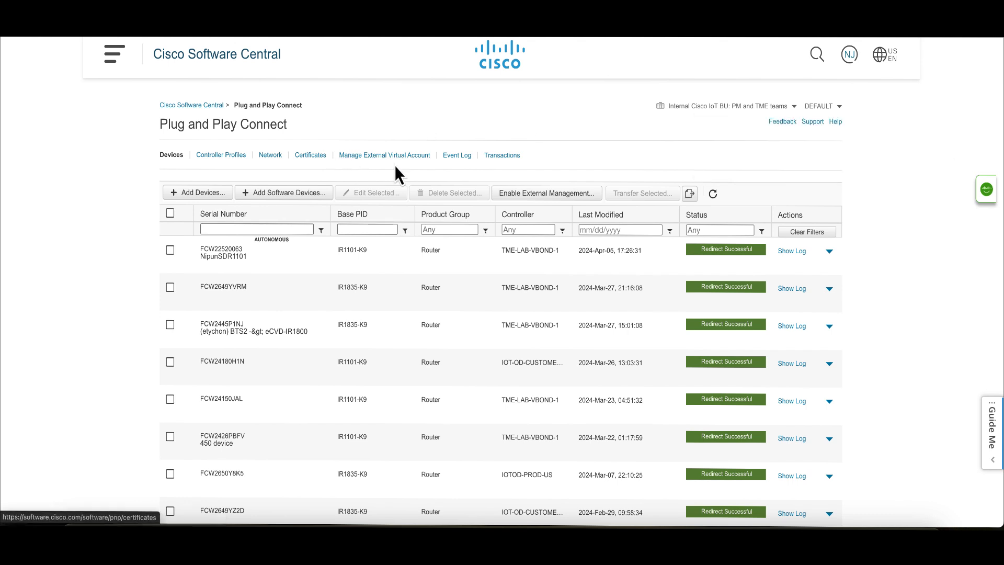
- Review the TME-LAB-VBOND-1 controller profile's primary IPv4 address, protocol, port and organization name, and close its details
left_click(224, 157)
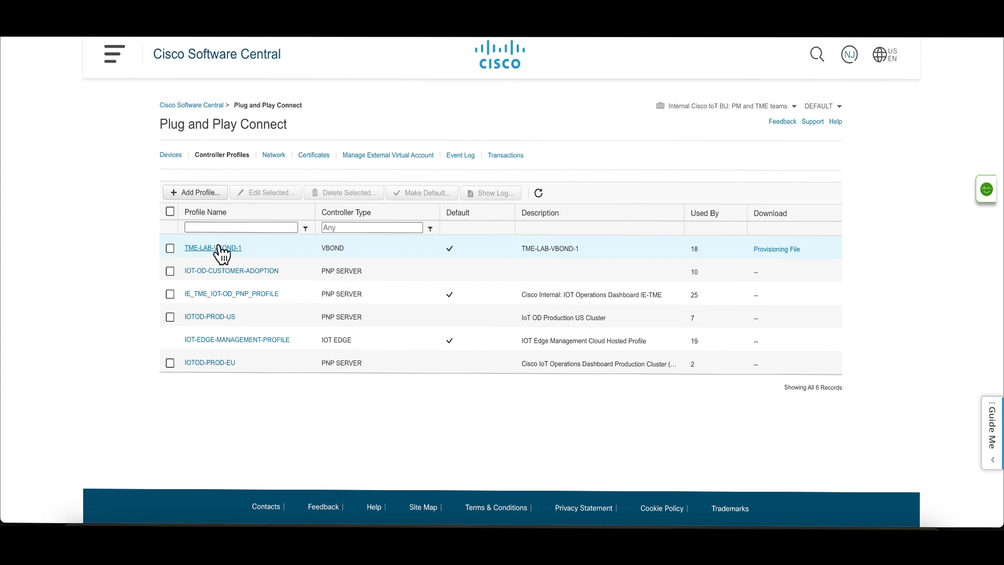
left_click(220, 249)
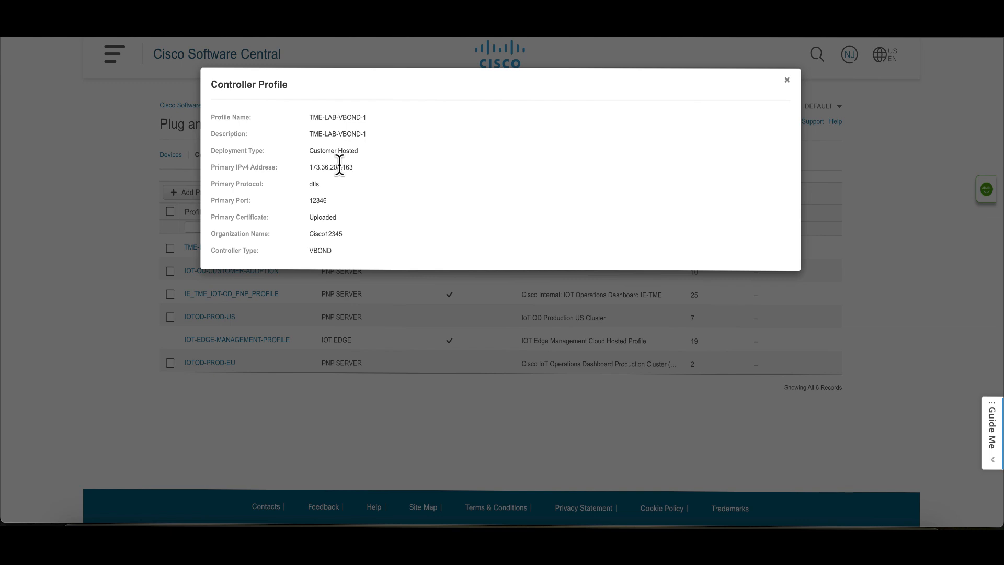
double_click(339, 166)
double_click(315, 183)
double_click(318, 201)
double_click(333, 233)
left_click(788, 80)
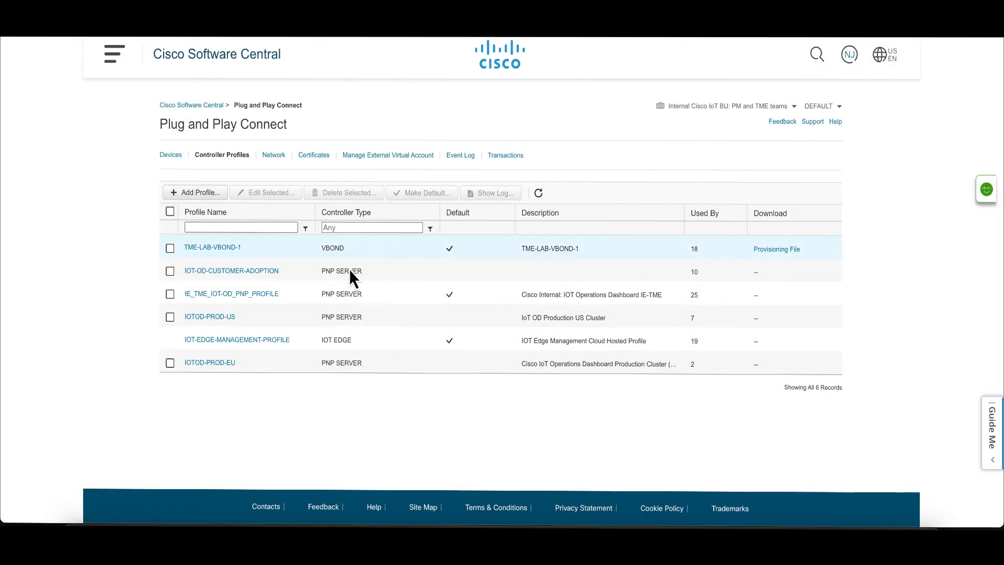
- Start adding a hardware device in Plug and Play Connect, choosing to enter the device info manually
left_click(171, 157)
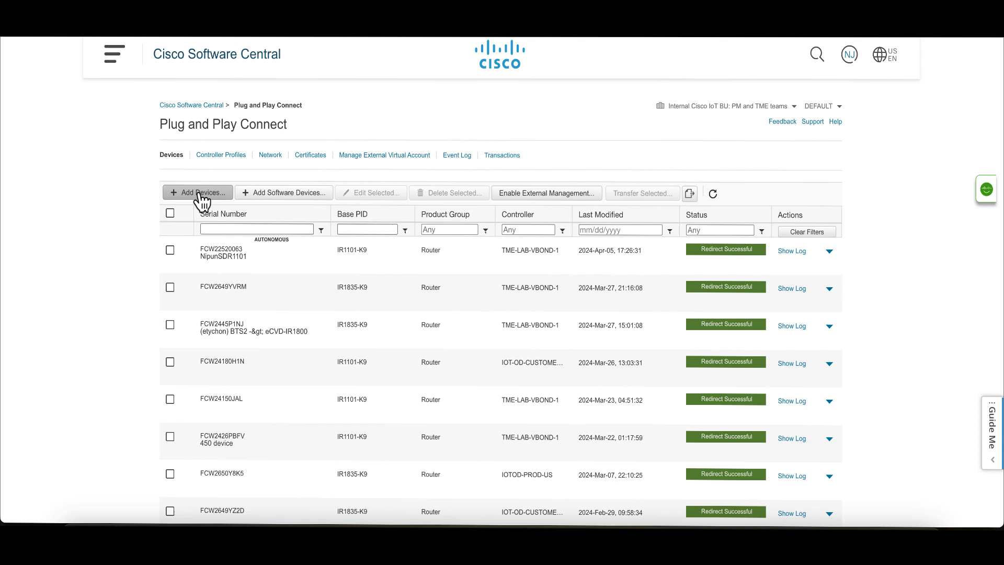
left_click(201, 193)
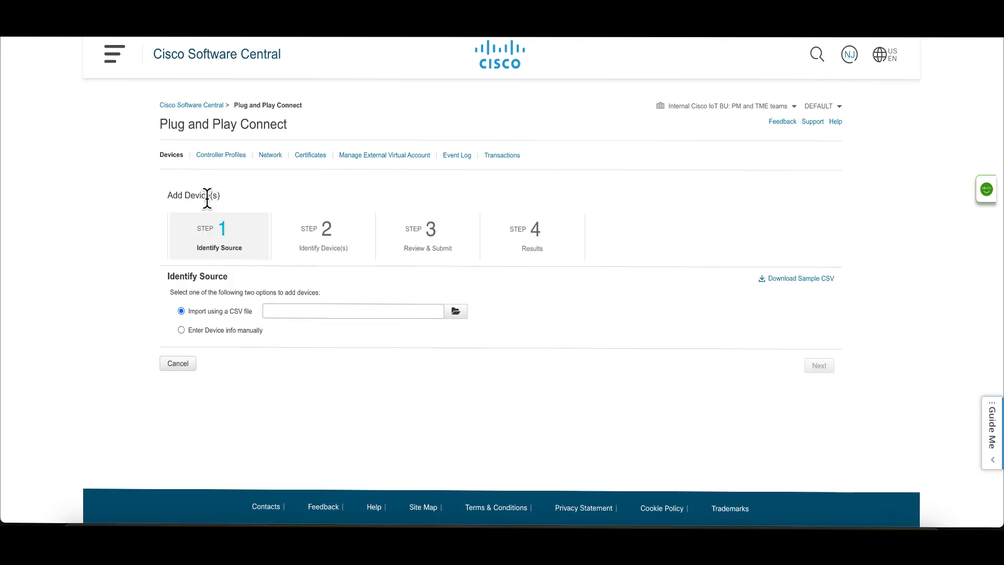
left_click(181, 330)
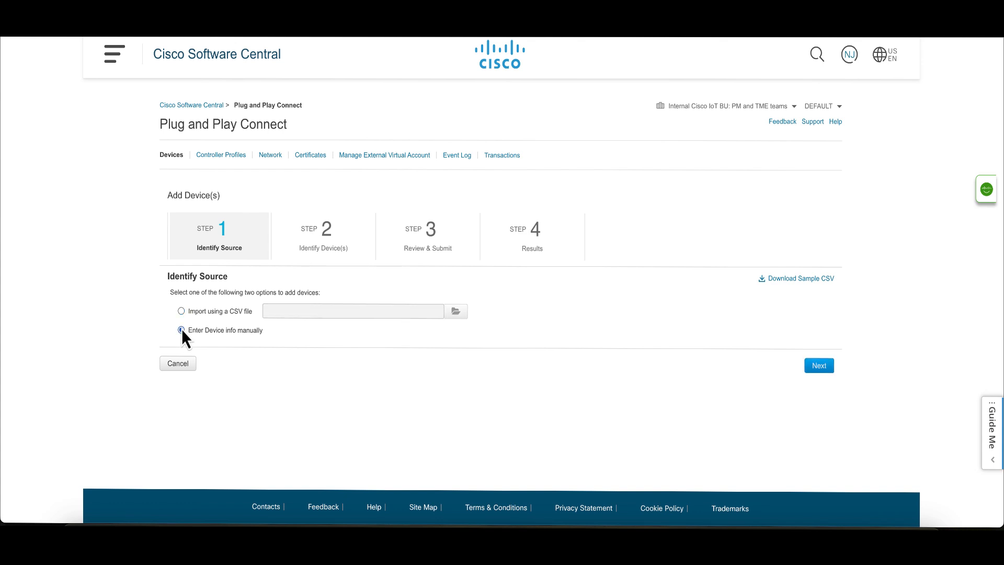
left_click(819, 367)
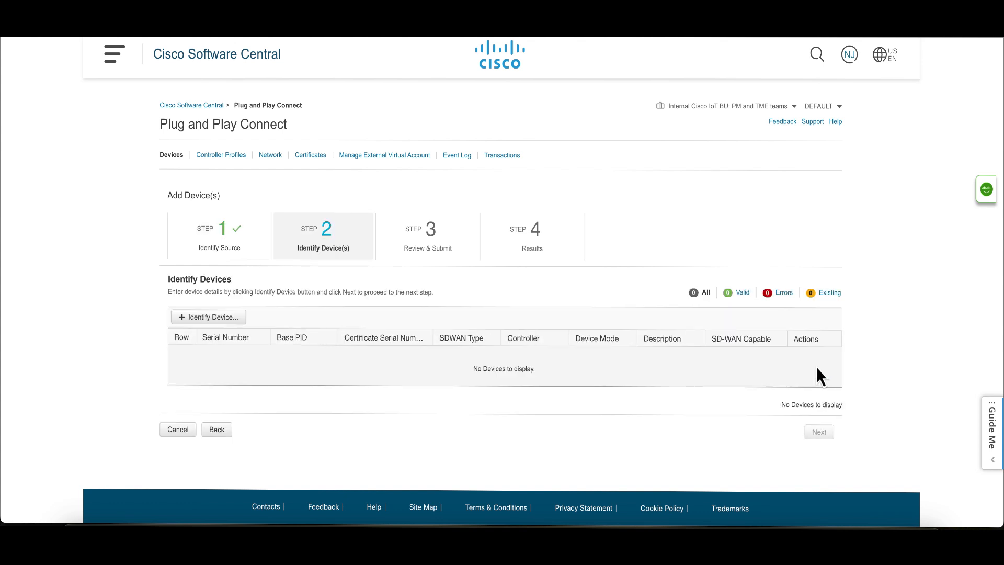
- Identify a new device with serial number FCW2649YVJV and base PID IR1835-K9
left_click(222, 317)
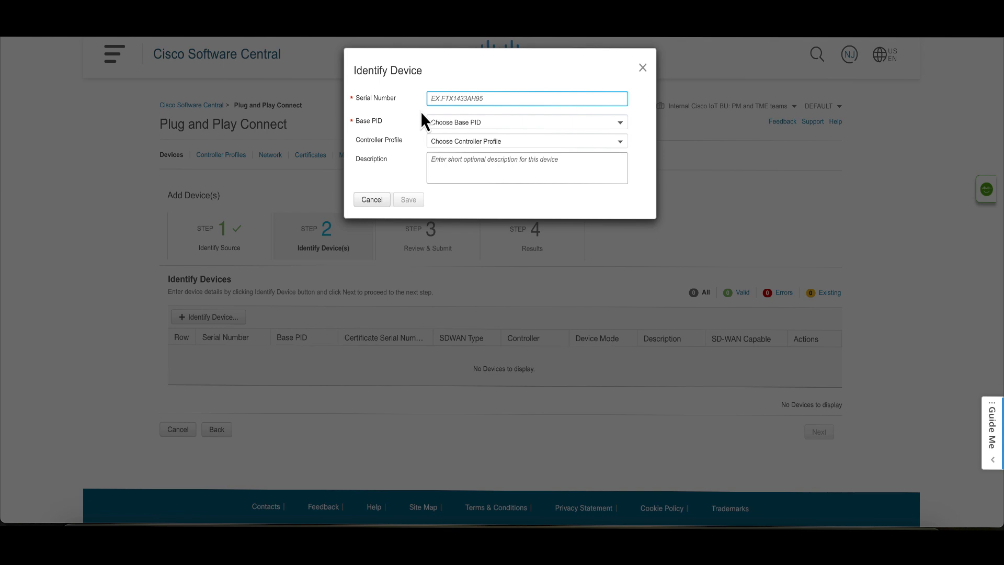
mouse_move(314, 523)
key("super+v")
left_click(497, 125)
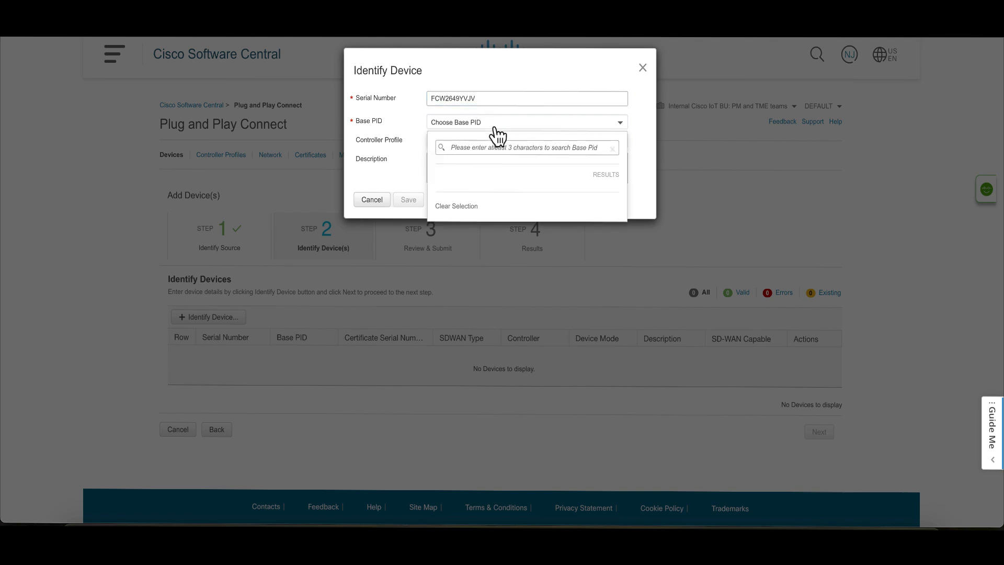
left_click(489, 148)
type("IR1835")
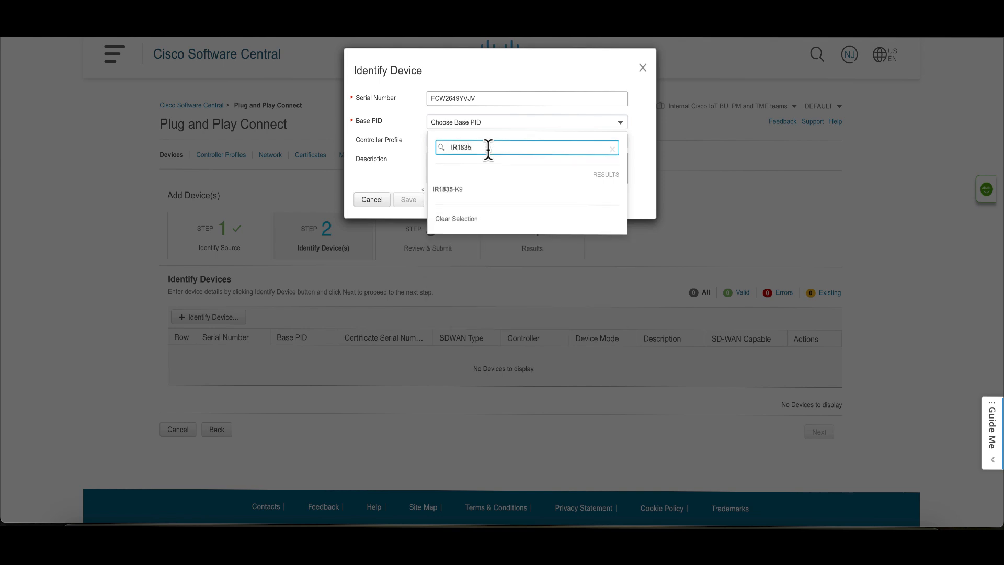
left_click(465, 192)
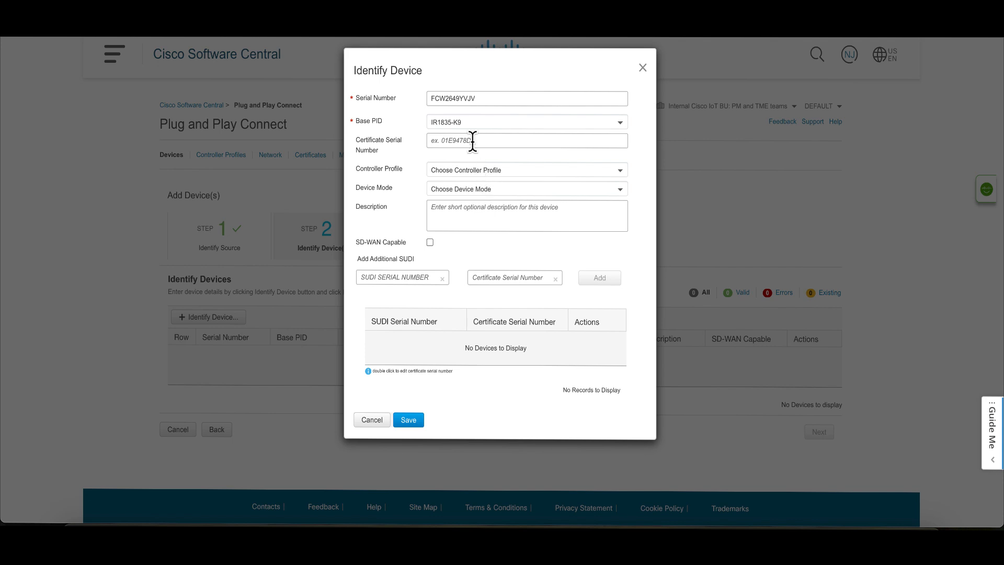
- Assign controller profile TME-LAB-VBOND-1 and device mode CONTROLLER, mark the device as SD-WAN capable, and save it
left_click(478, 169)
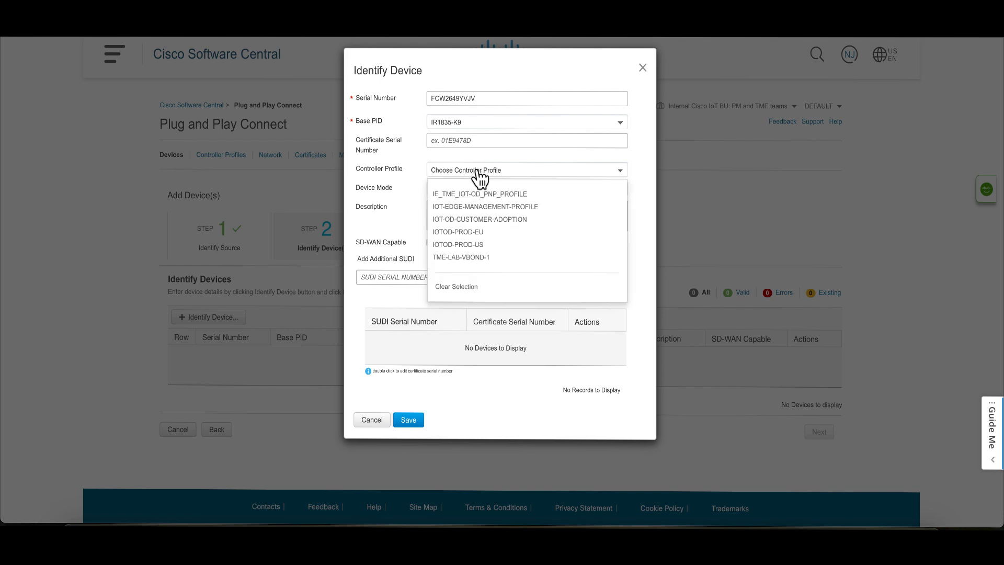
left_click(478, 266)
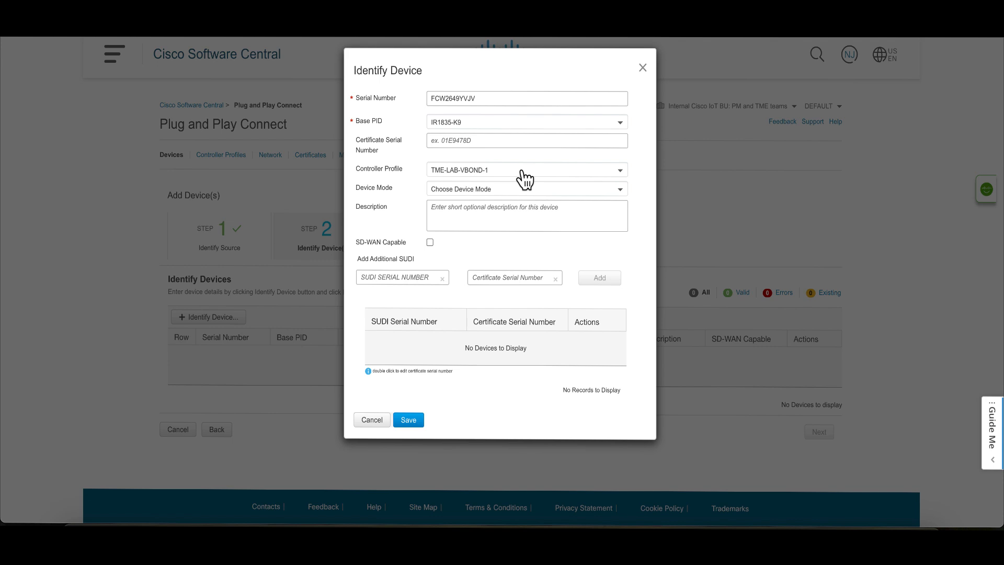
left_click(532, 198)
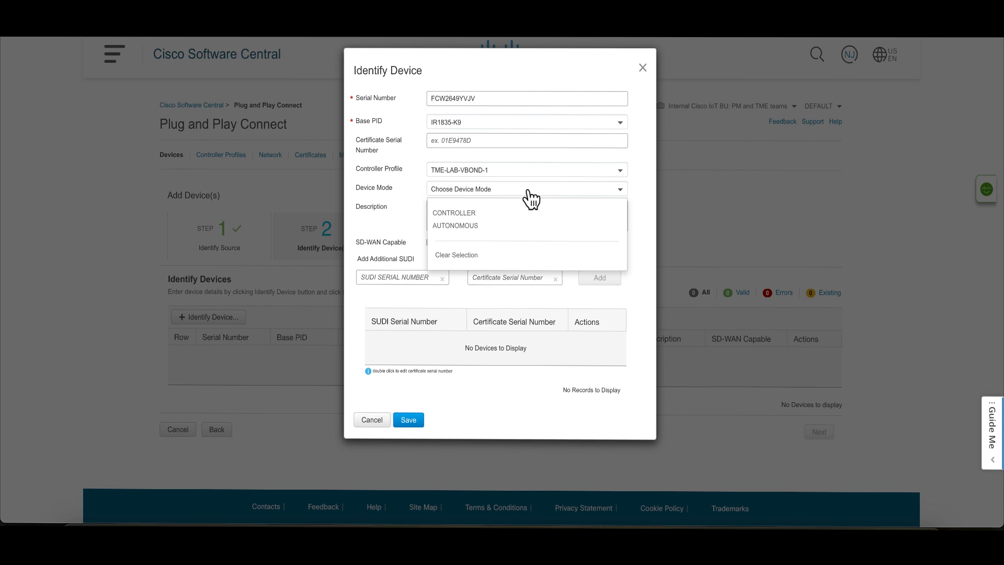
left_click(467, 215)
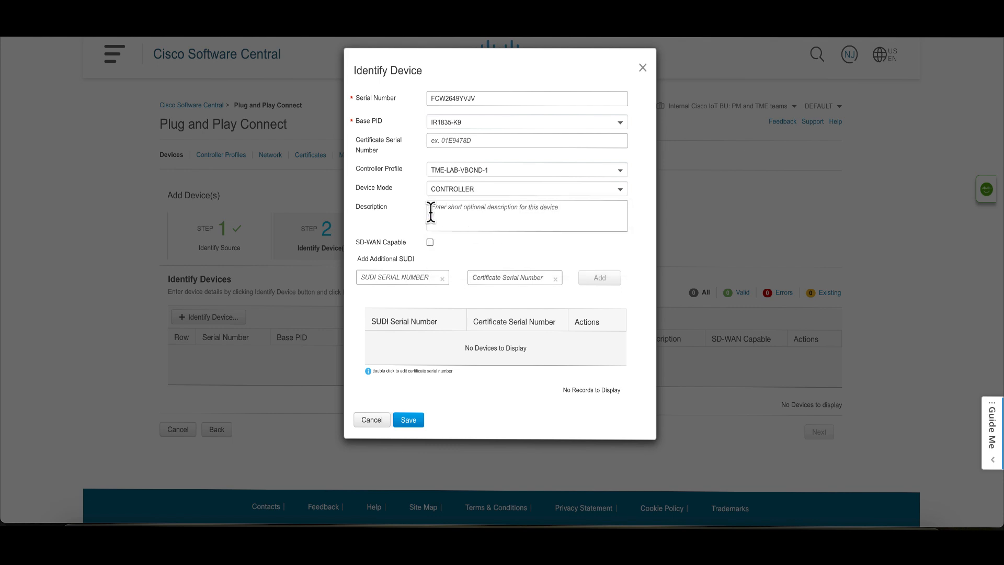
left_click(448, 192)
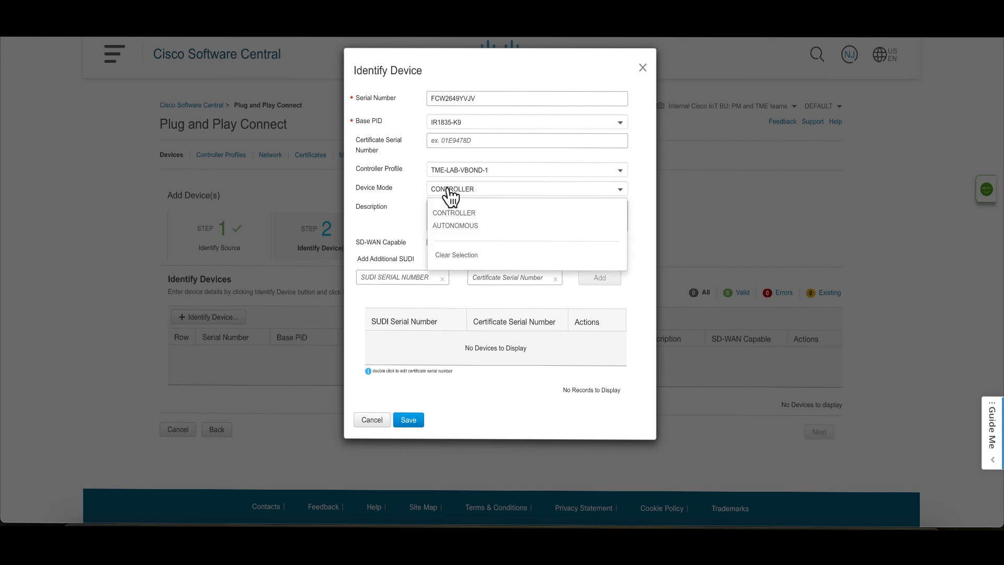
left_click(404, 216)
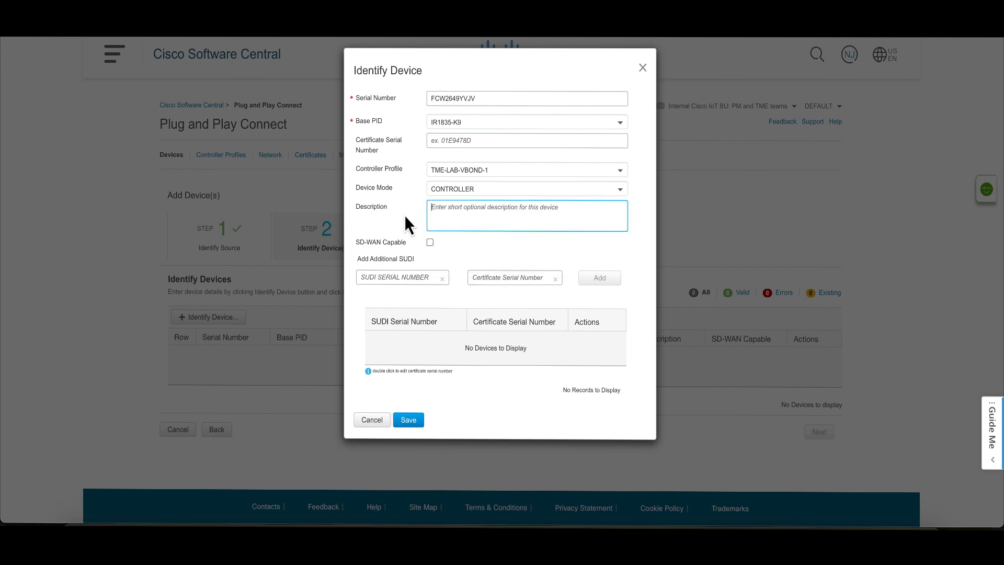
left_click(430, 244)
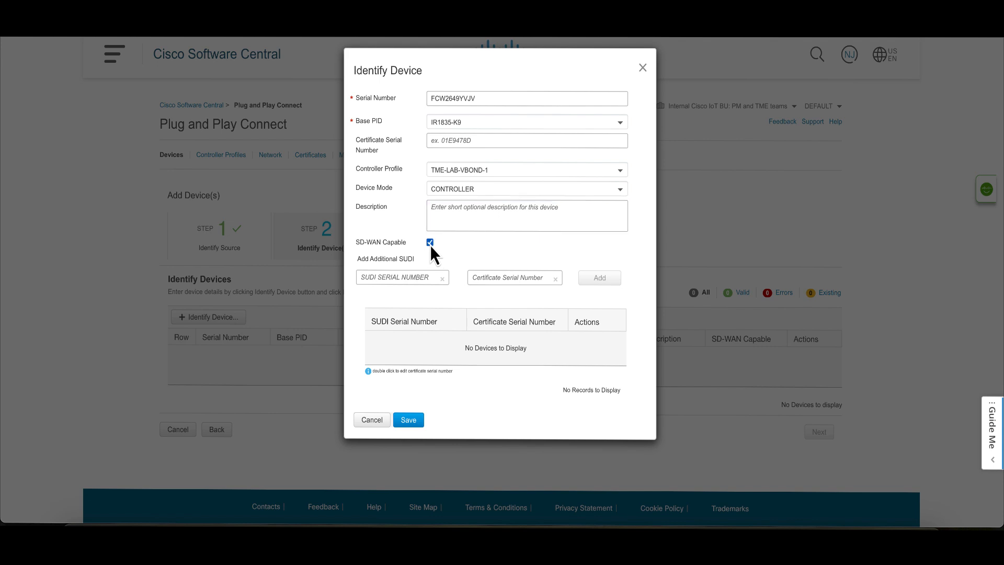
left_click(408, 422)
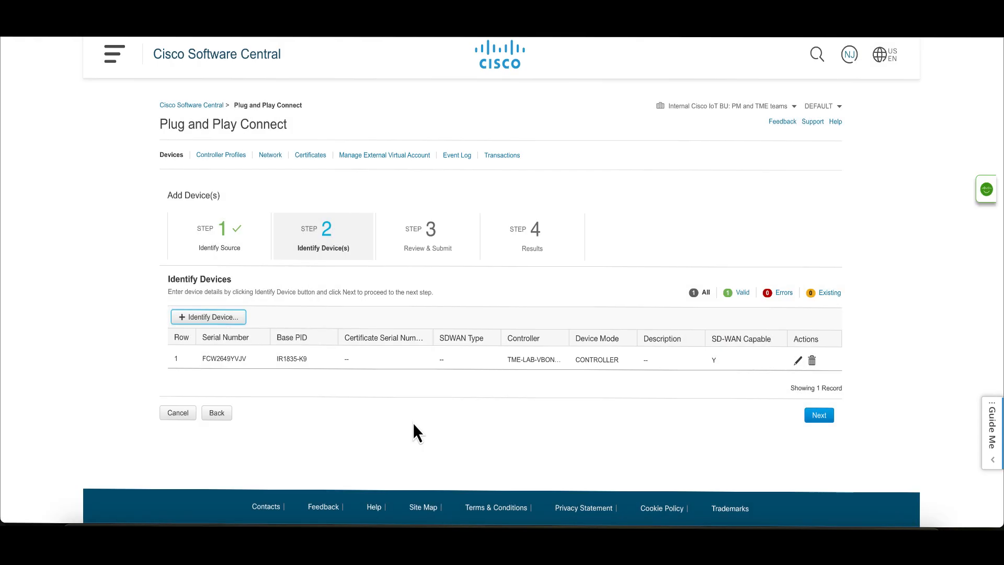
- Submit the identified device to Plug and Play Connect and check its device log
left_click(820, 416)
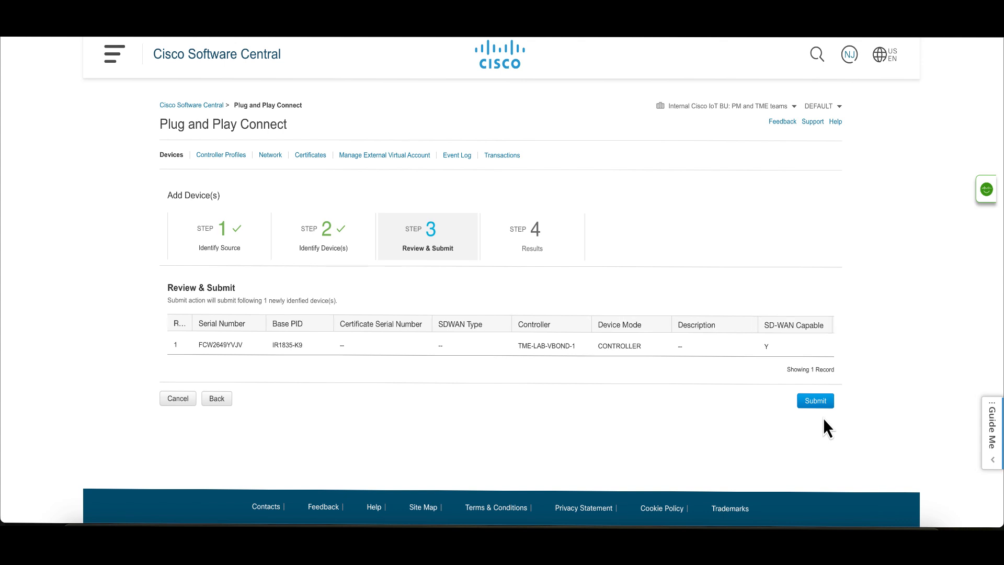
left_click(818, 405)
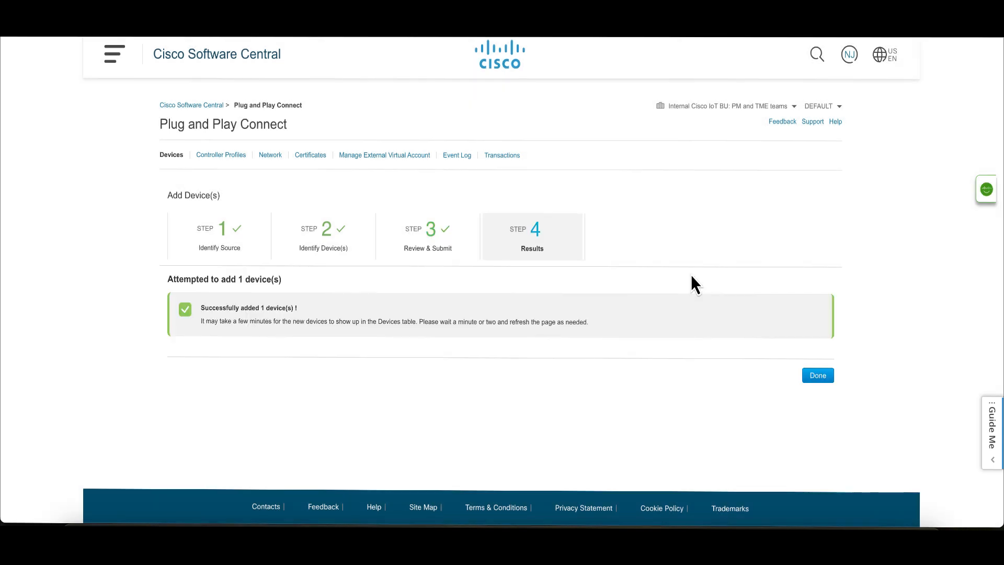
left_click(823, 378)
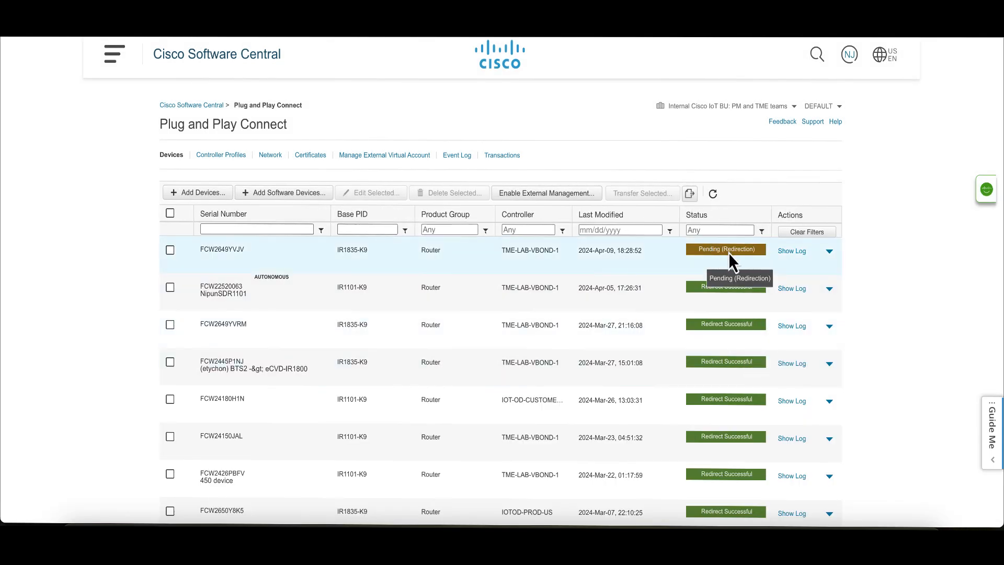
left_click(797, 252)
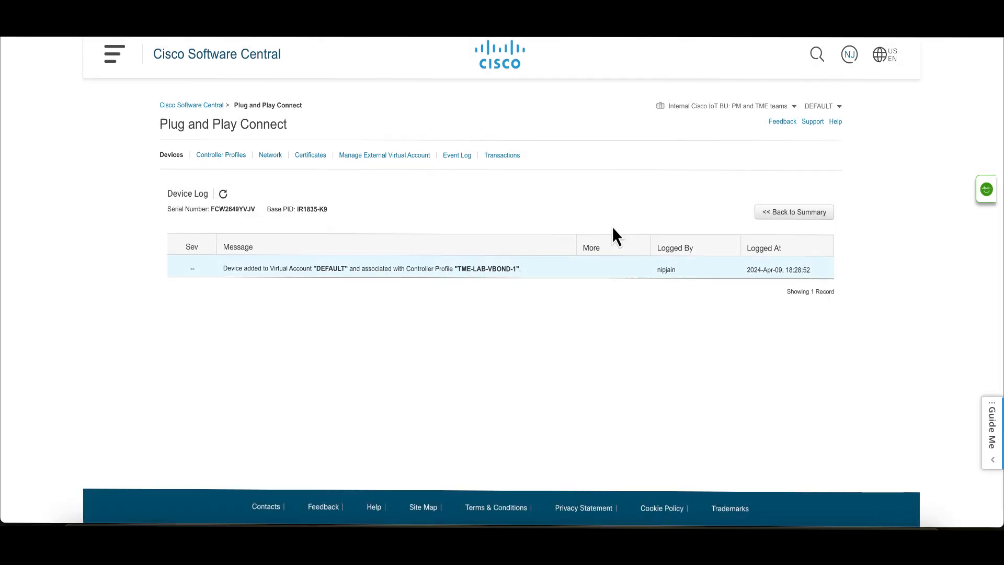
left_click(787, 216)
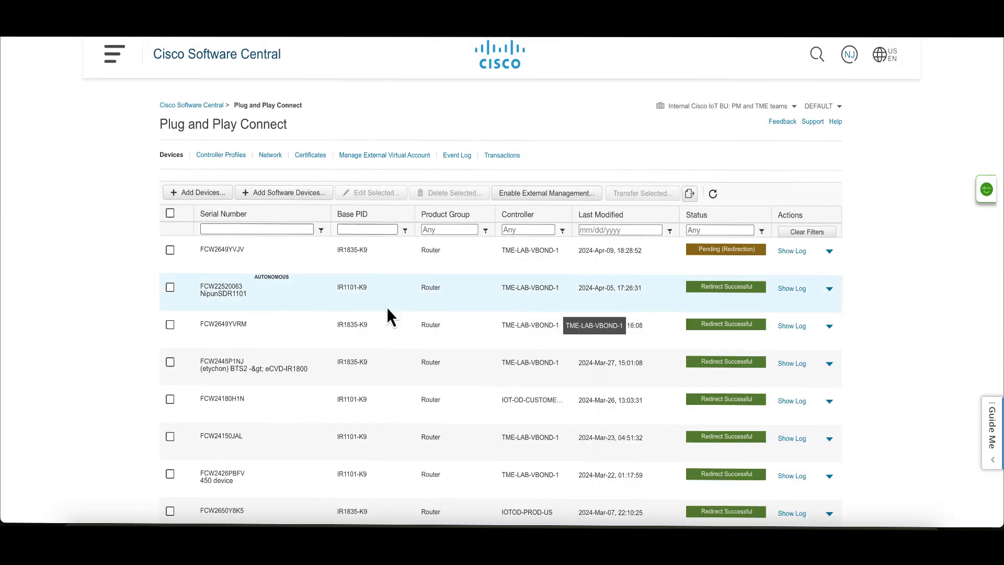
- Download the provisioning file of the TME-LAB-VBOND-1 controller profile for controller versions 18.3 and newer
left_click(229, 157)
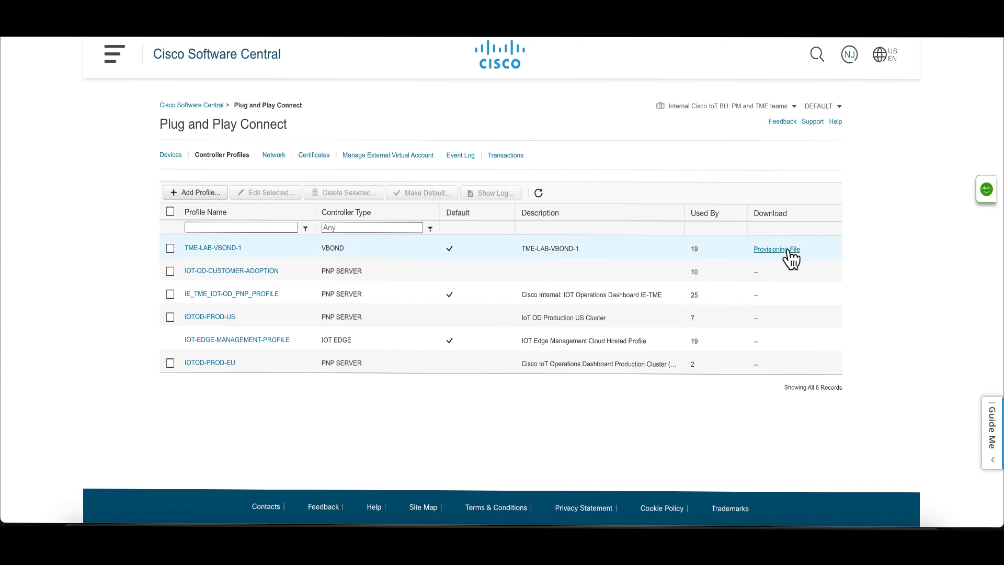
left_click(787, 249)
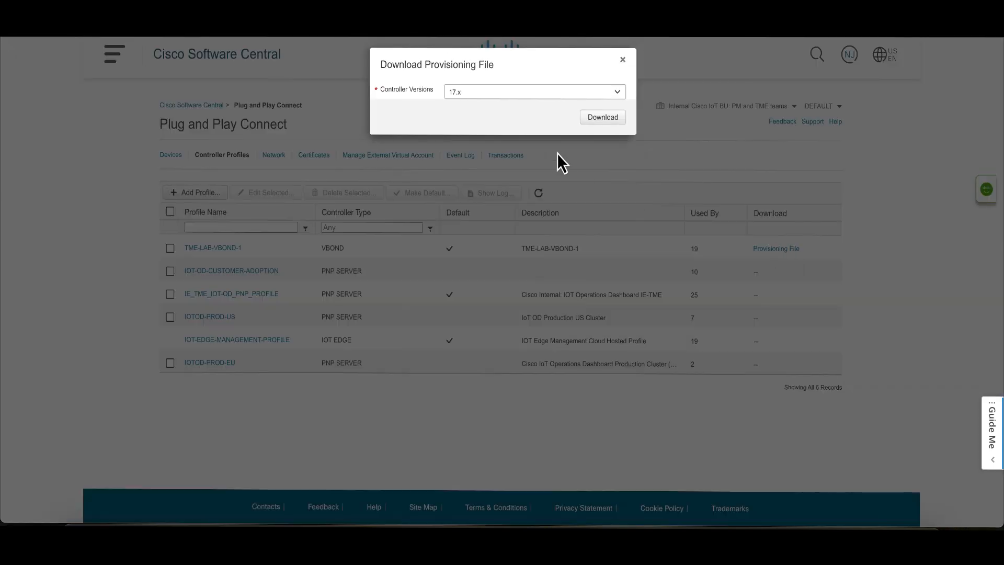
left_click(577, 94)
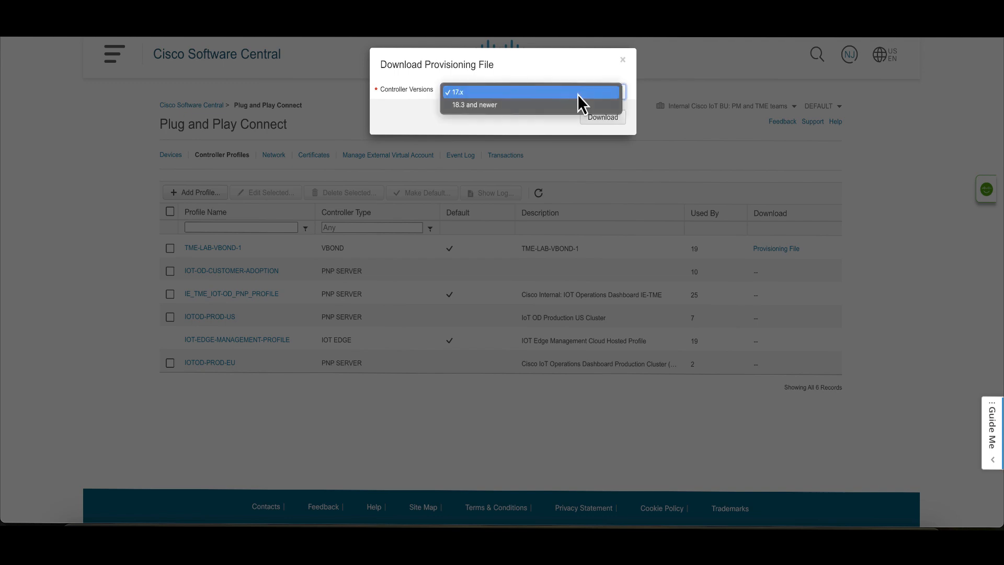
left_click(547, 107)
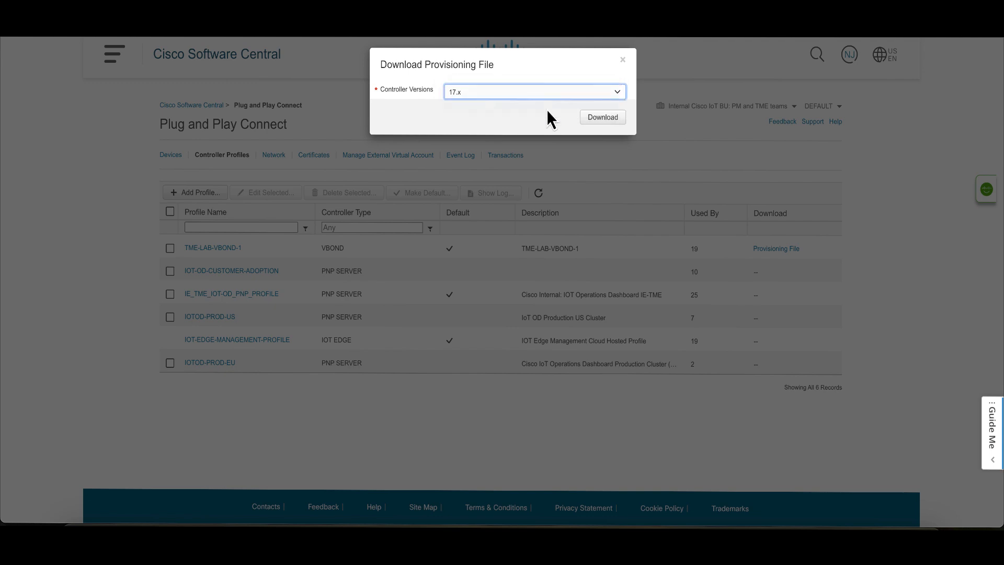
left_click(596, 121)
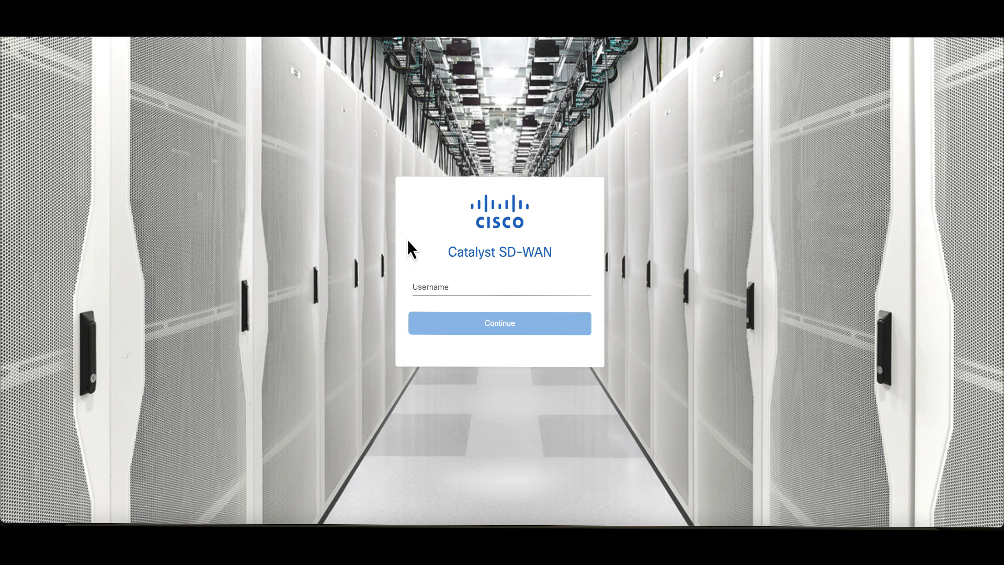
- Switch to Catalyst SD-WAN and log in with the username admin and the account password
left_click(460, 283)
type("admin")
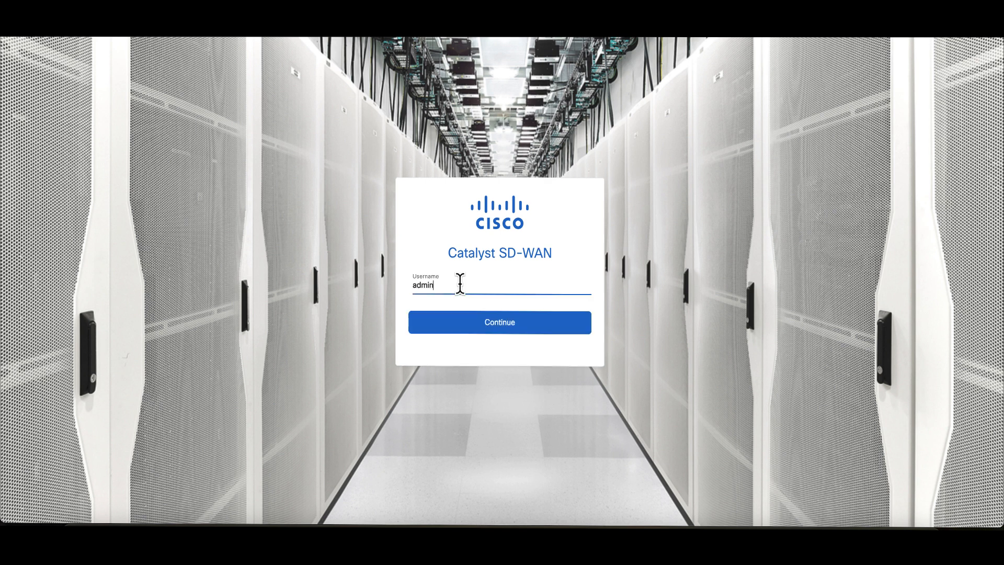
key("Return")
left_click(471, 302)
type("******")
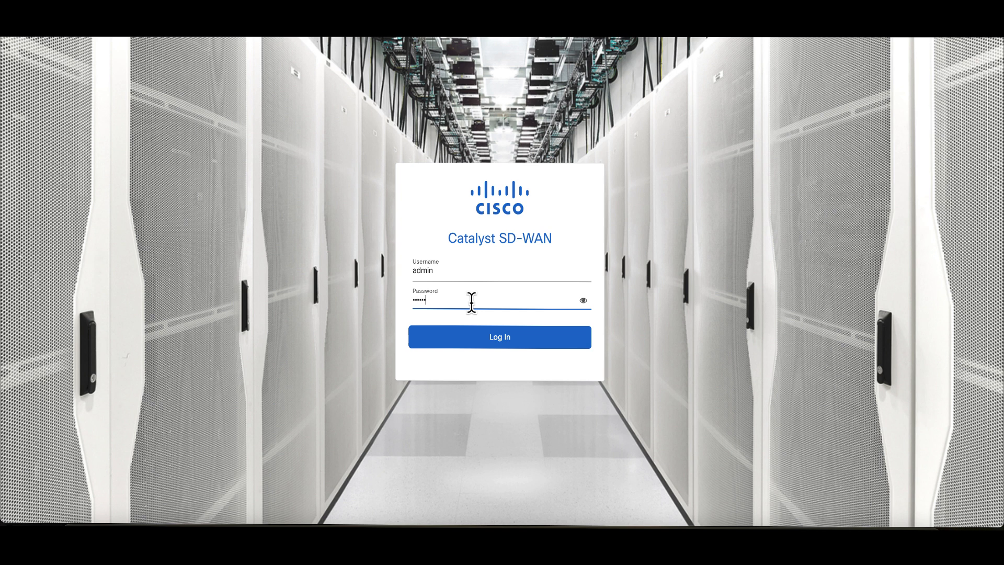
key("Return")
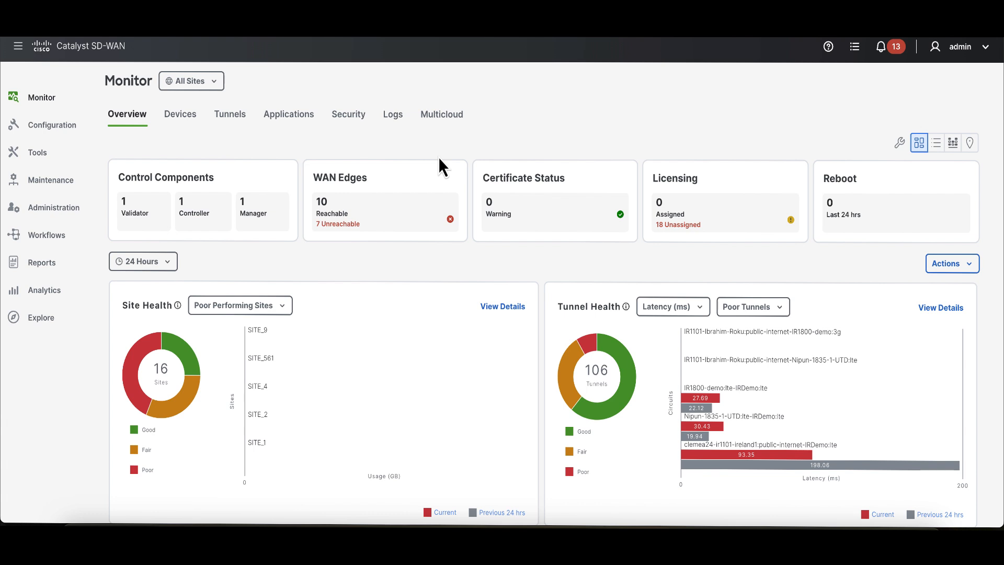
- Start a WAN edge list upload from the device configuration and choose the file serialFile (16).viptela from Downloads
mouse_move(20, 131)
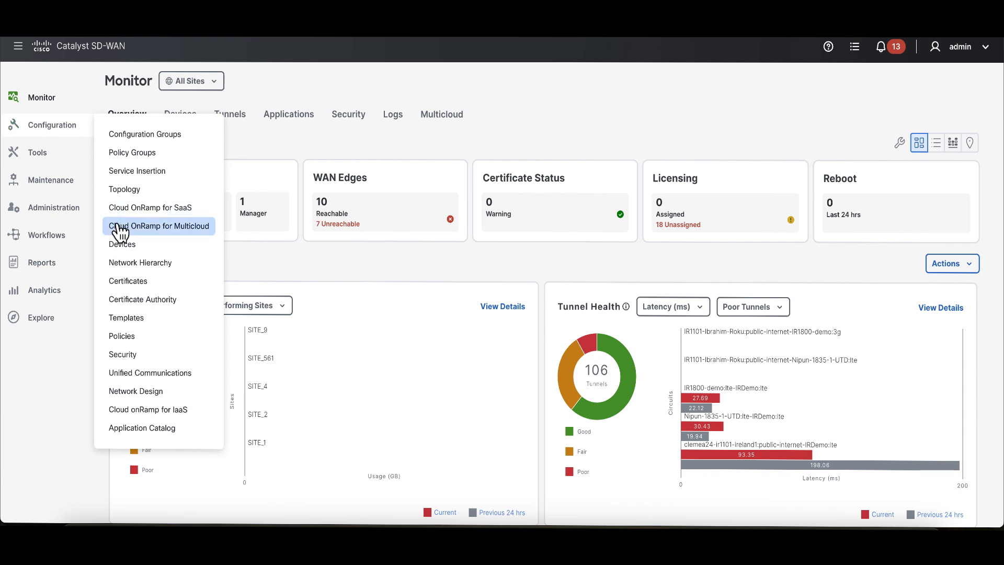
left_click(162, 253)
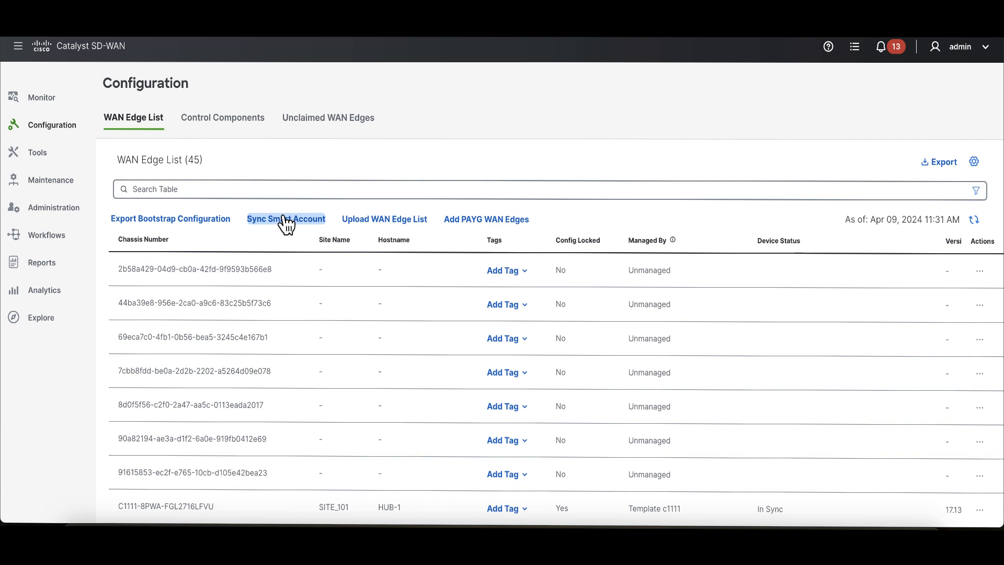
left_click(378, 224)
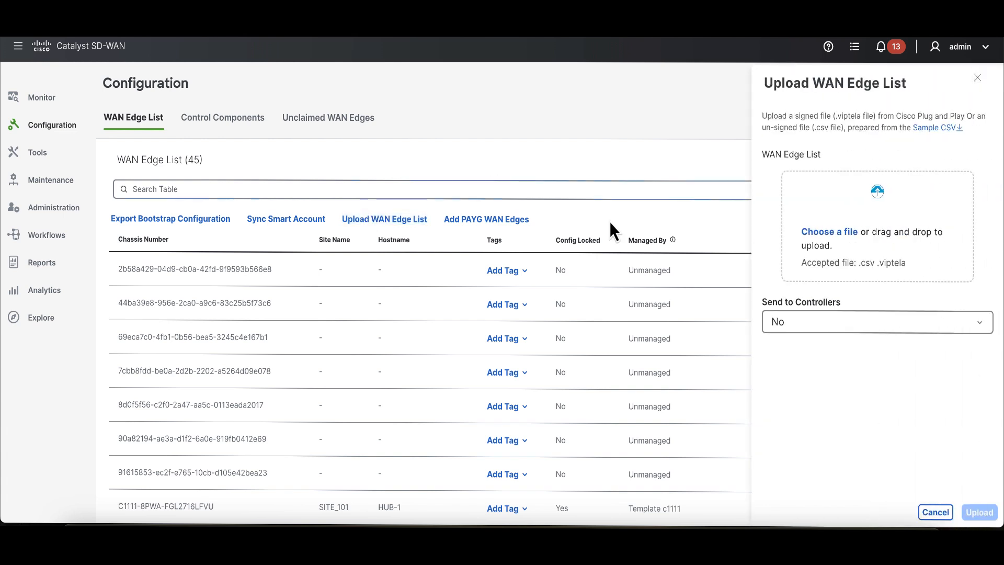
left_click(844, 241)
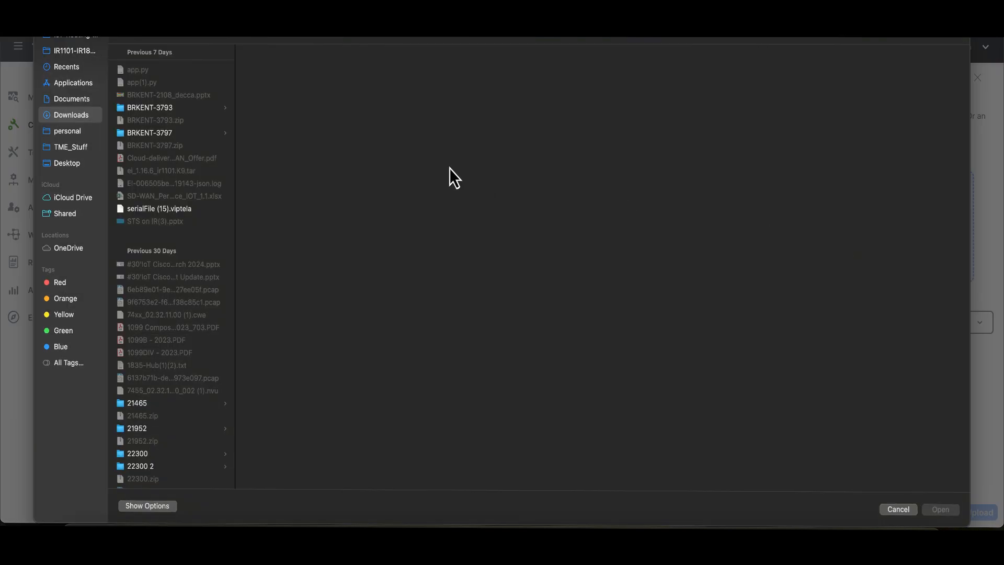
left_click(155, 73)
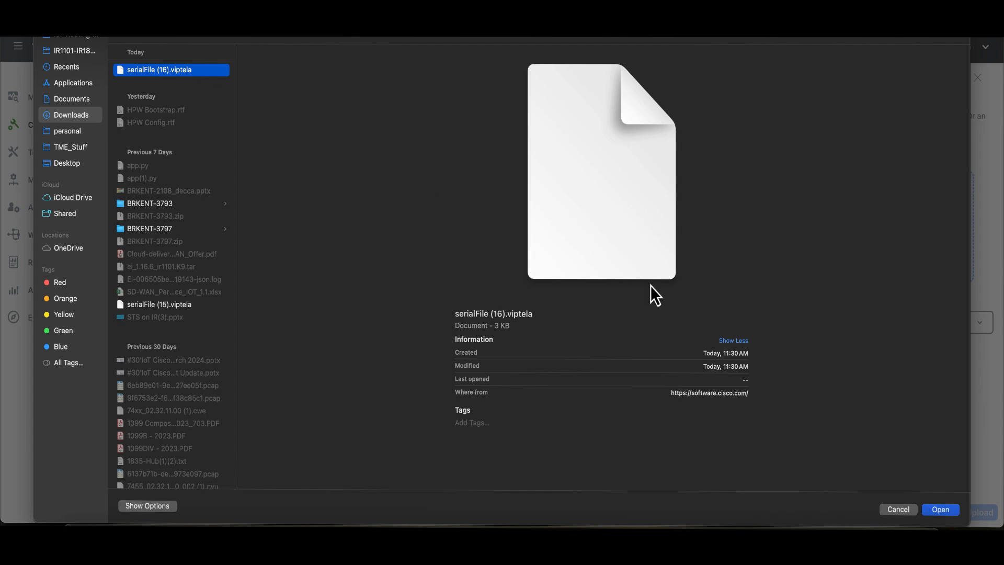
left_click(941, 510)
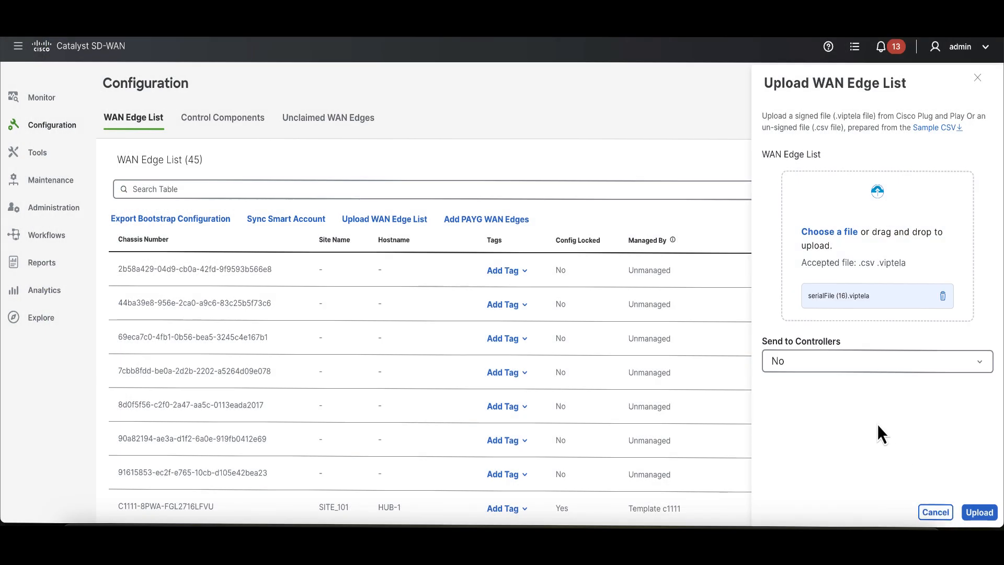
- Set Send to Controllers to Yes, upload the WAN edge list, and dismiss the notification
left_click(872, 367)
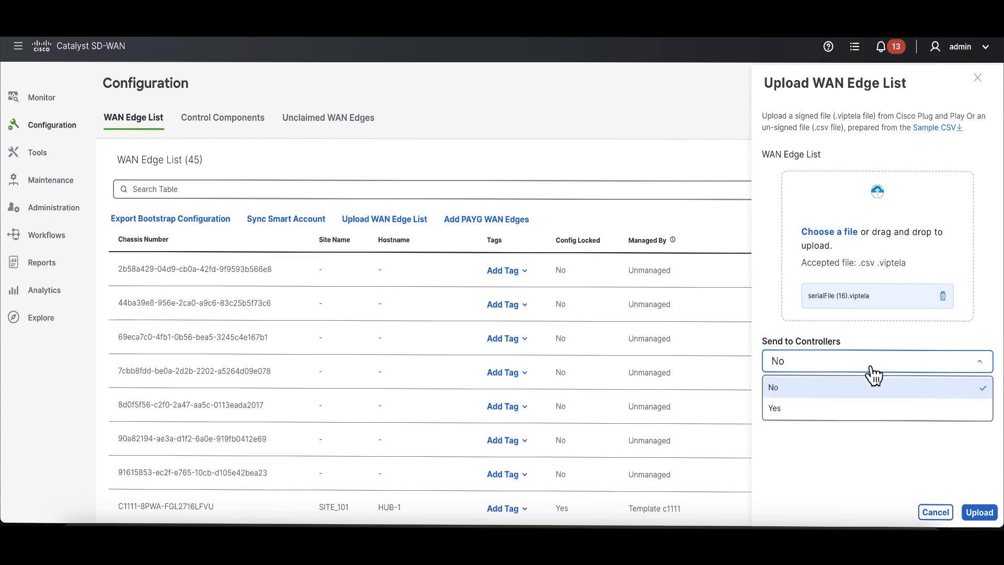
left_click(829, 415)
left_click(829, 416)
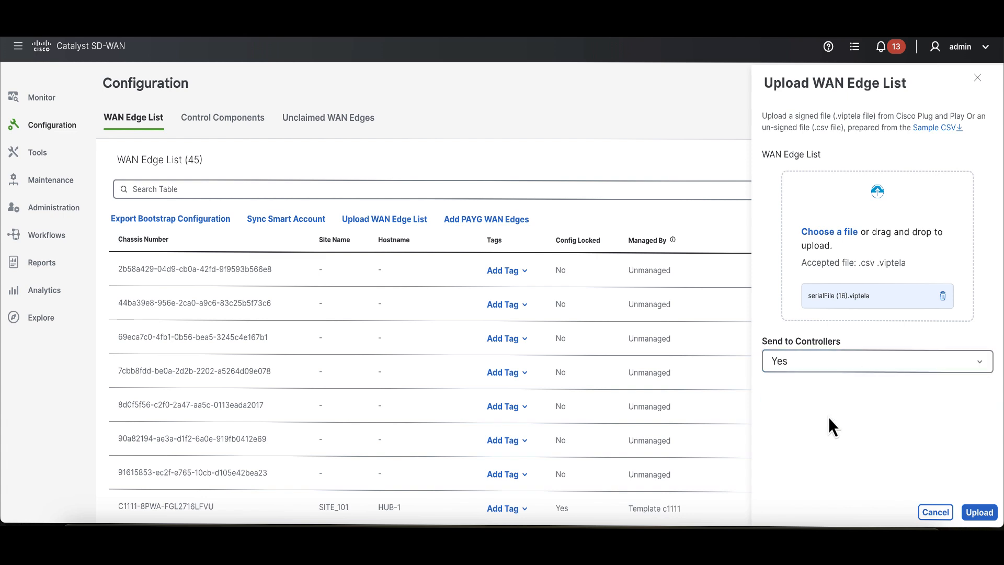
left_click(987, 514)
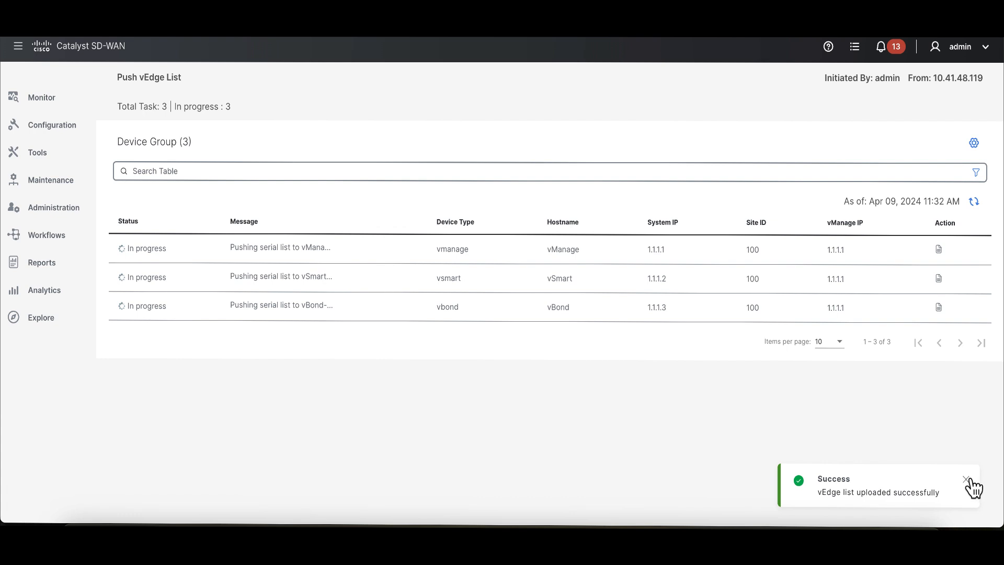
left_click(967, 479)
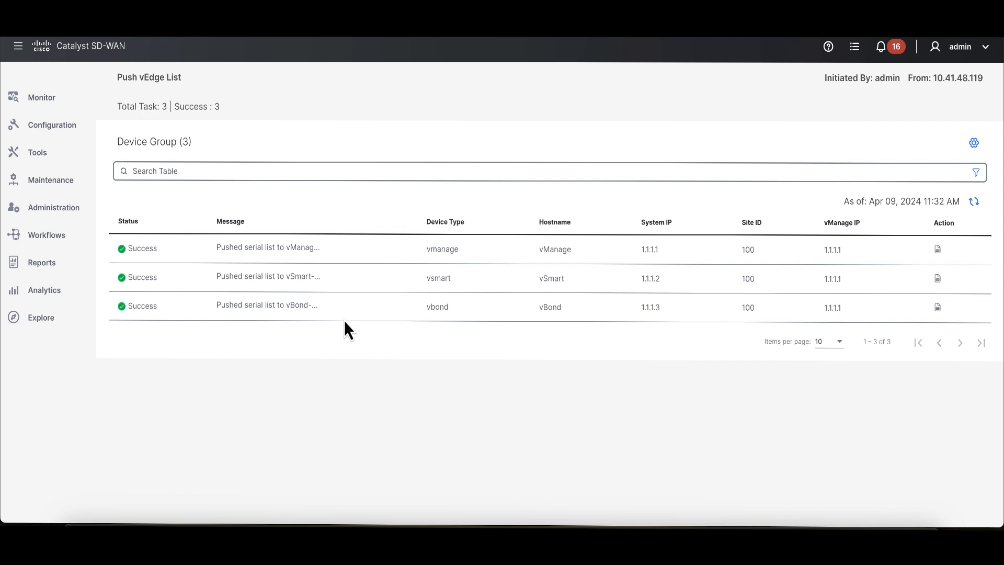
- Start the Create Configuration Group workflow from the configuration groups list
mouse_move(52, 104)
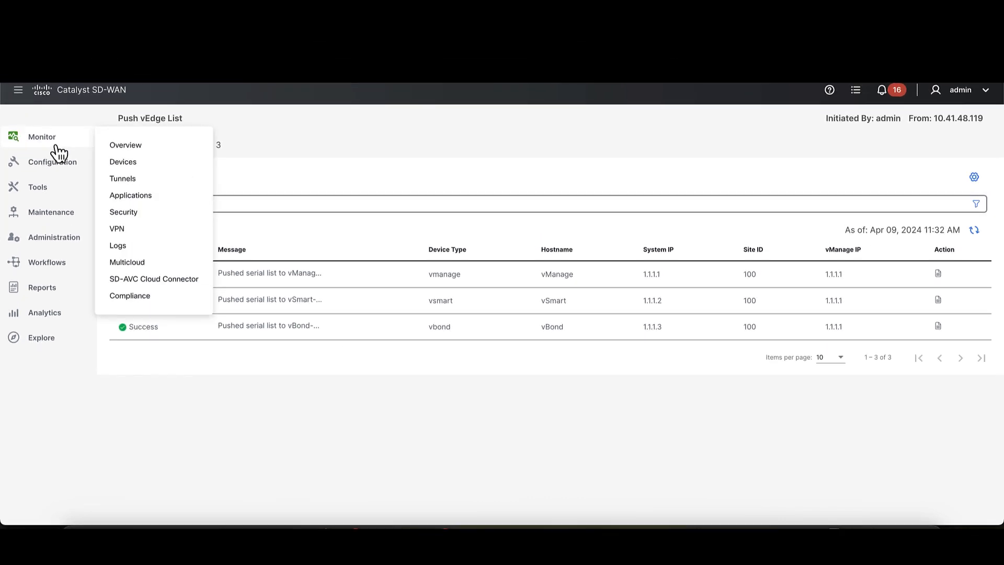
mouse_move(66, 169)
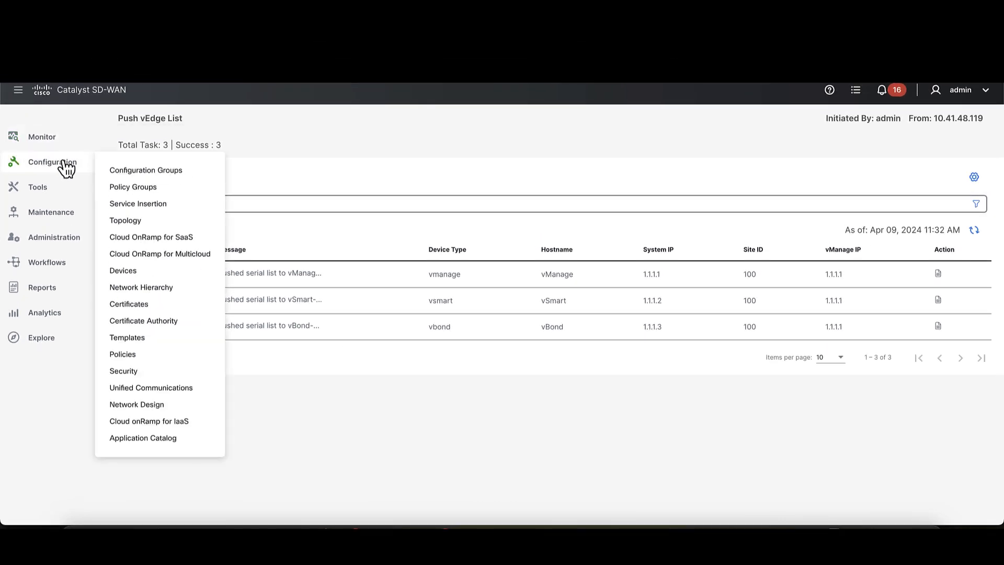
left_click(117, 173)
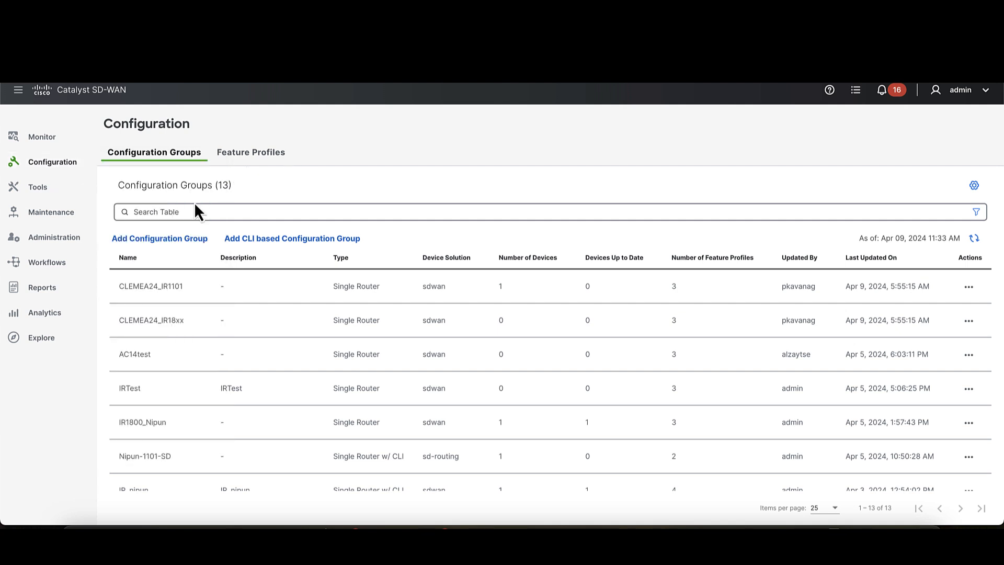
left_click(166, 239)
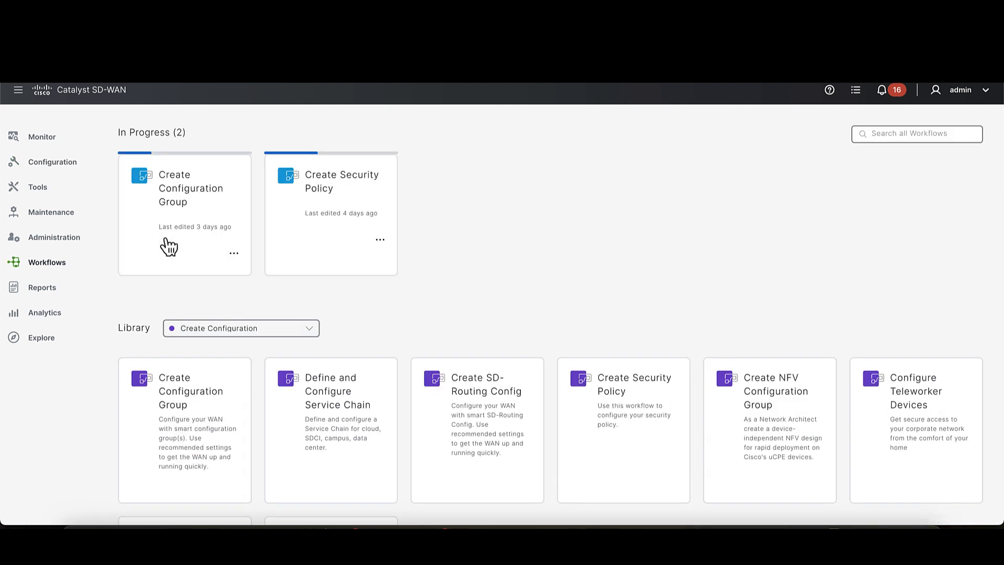
left_click(180, 393)
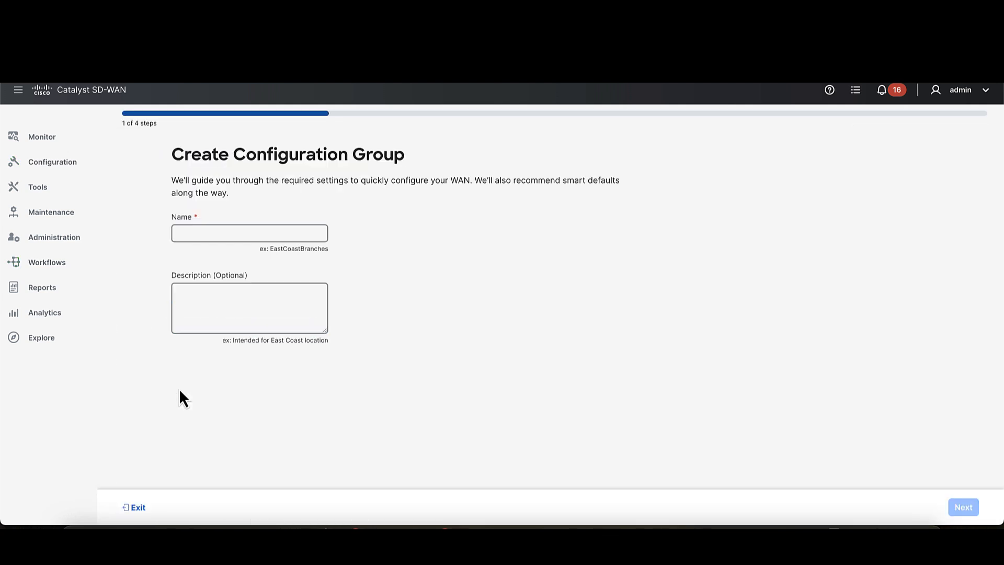
- Name the configuration group IRDemoGroup, describe it as "Test group", and continue to the site configurations
left_click(220, 233)
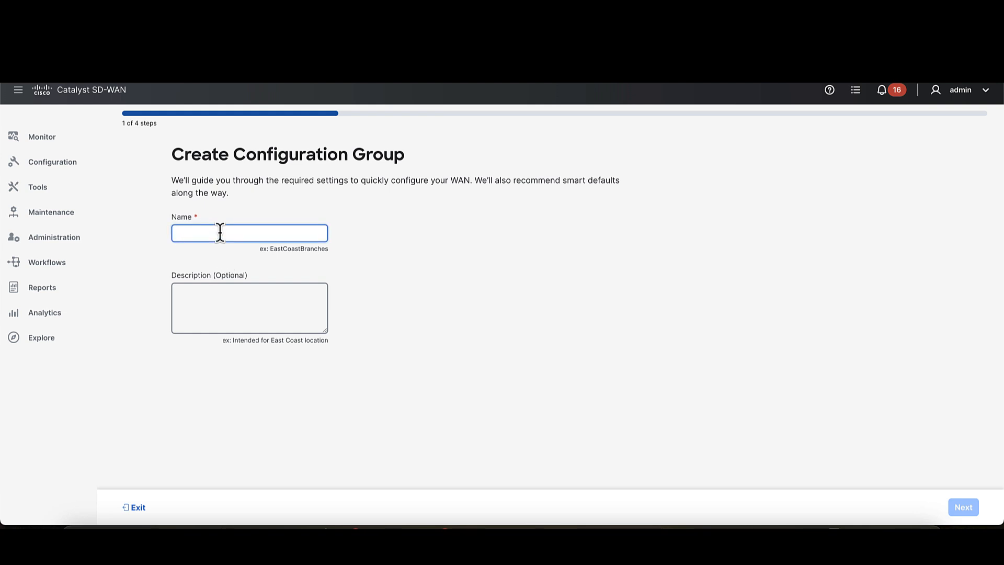
type("IR")
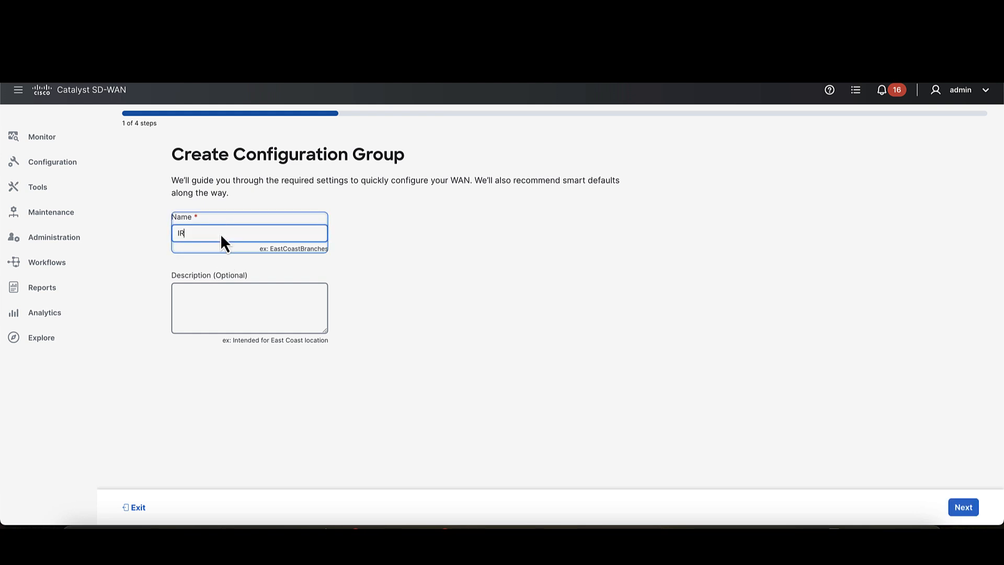
type("DemoGroup")
left_click(220, 286)
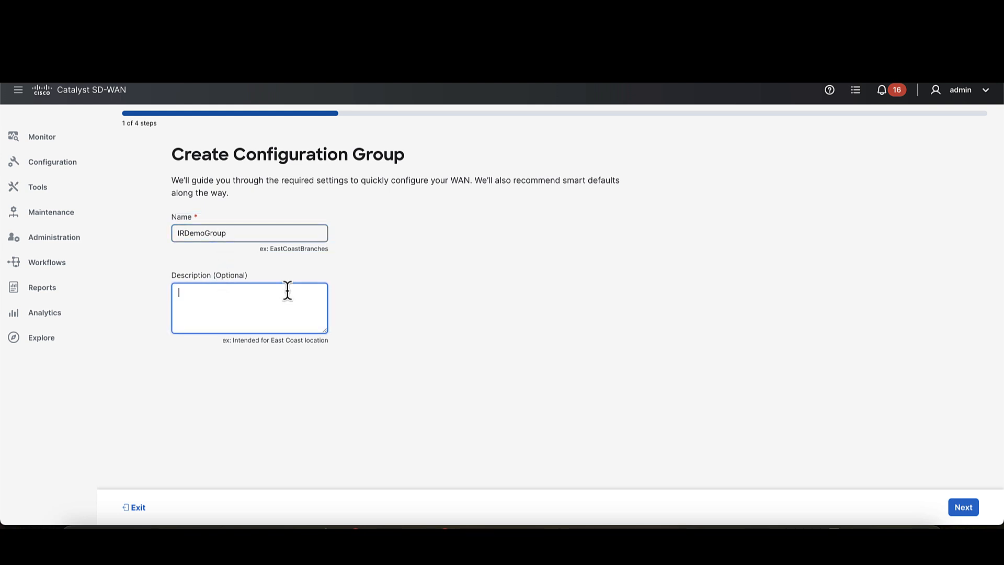
type("Test group")
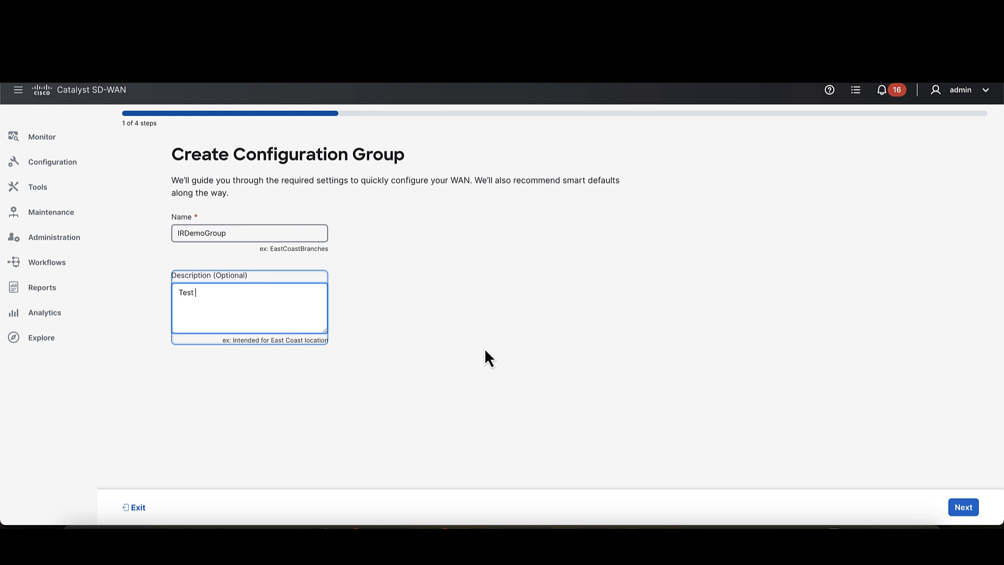
left_click(697, 389)
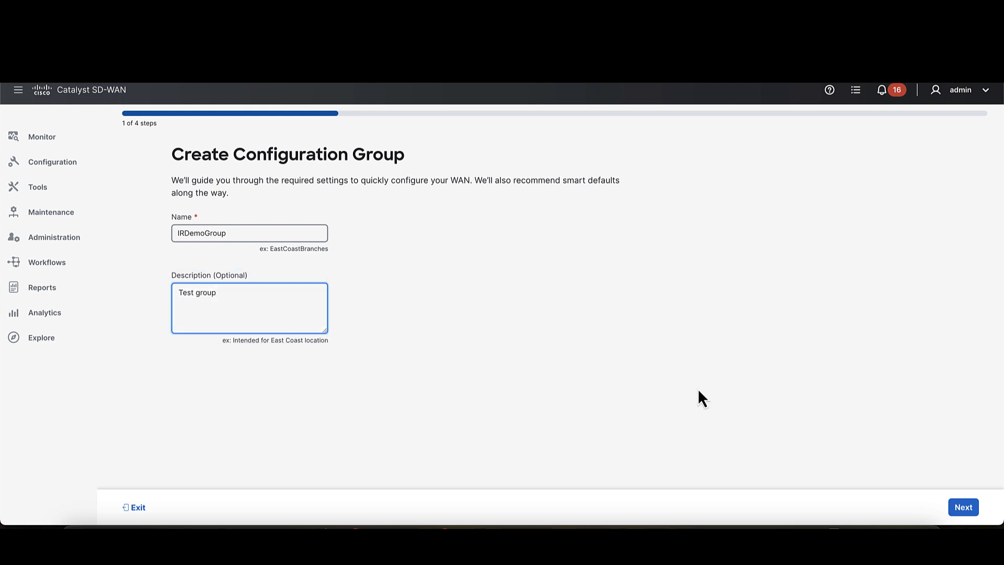
left_click(958, 505)
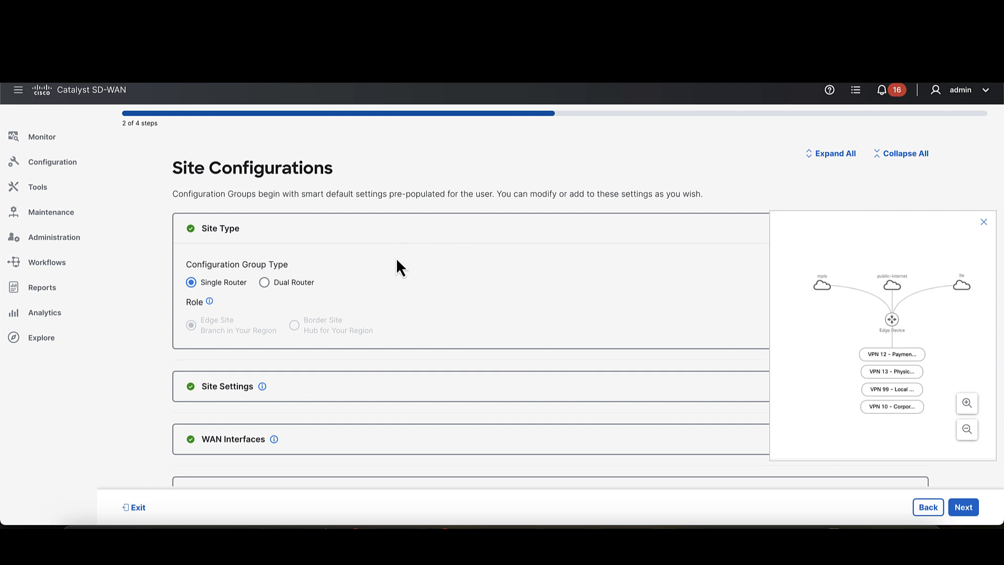
- In the site settings, make Local Device Access a Global value, then enter and confirm the device password
left_click(354, 388)
scroll(352, 381, "down", 1)
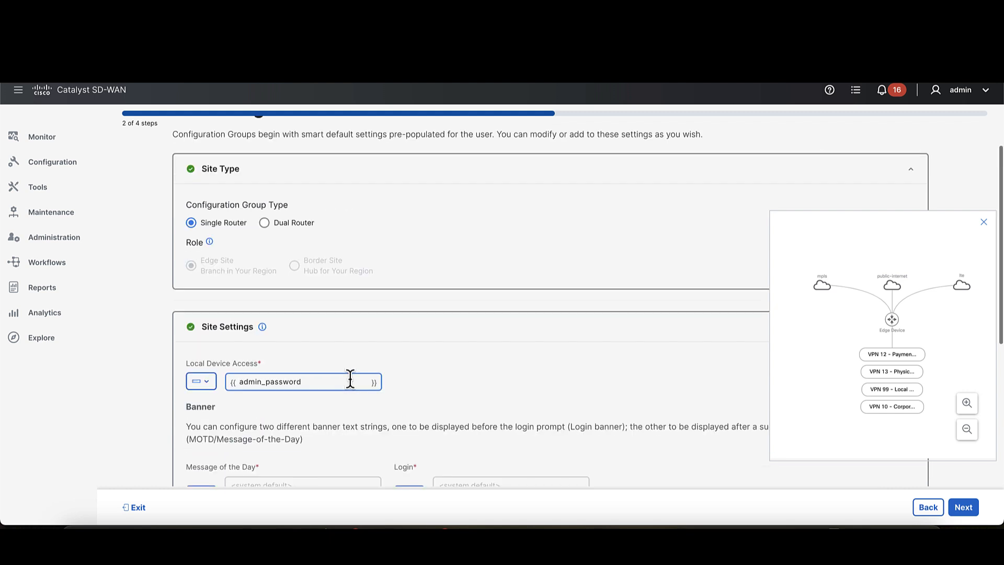
scroll(213, 385, "down", 2)
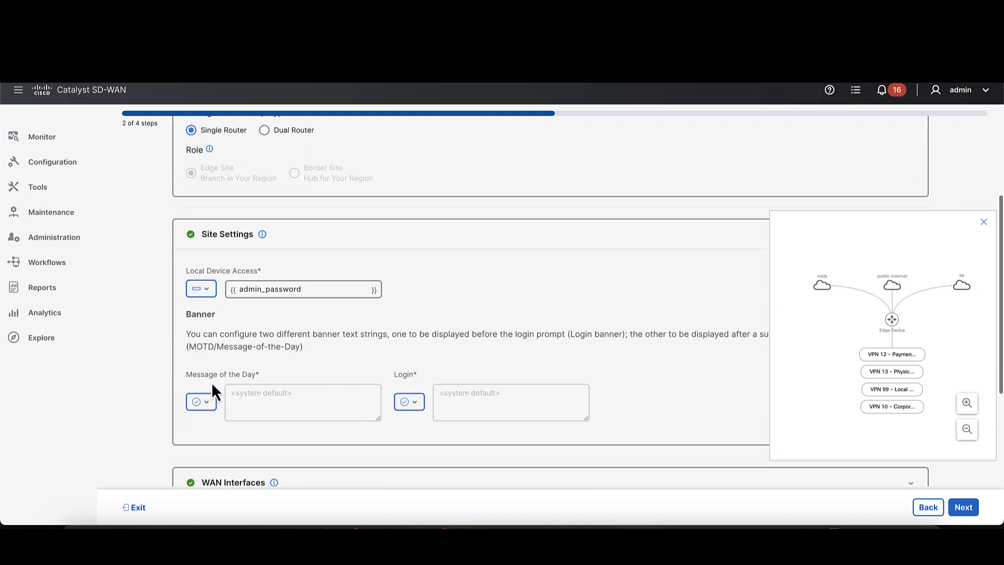
left_click(204, 288)
left_click(220, 312)
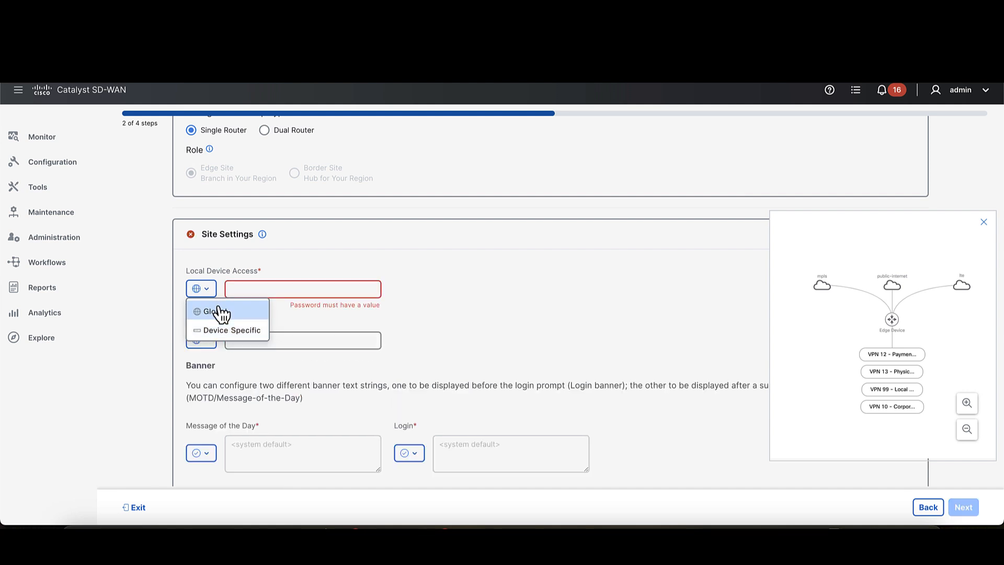
left_click(276, 288)
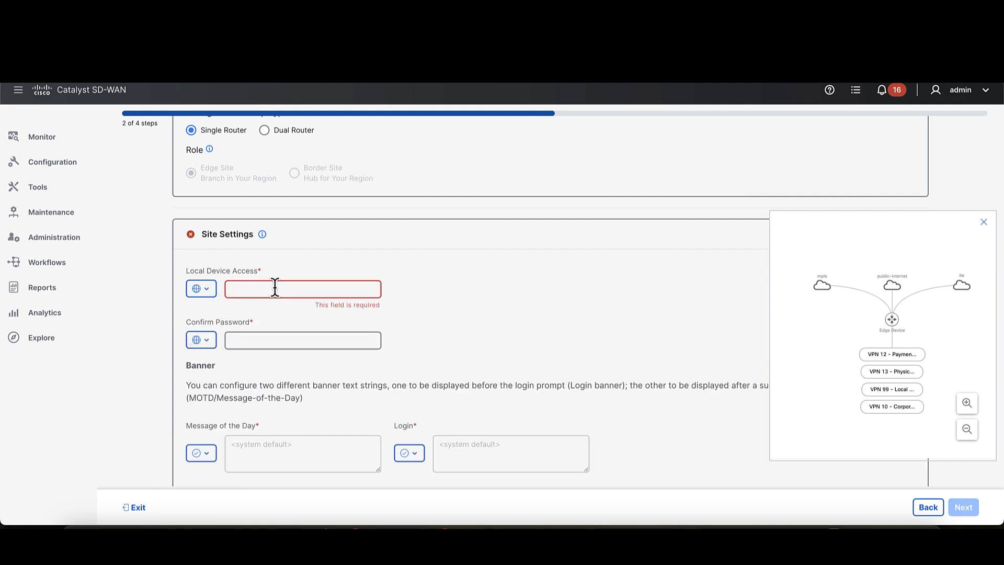
type("admin")
left_click(261, 343)
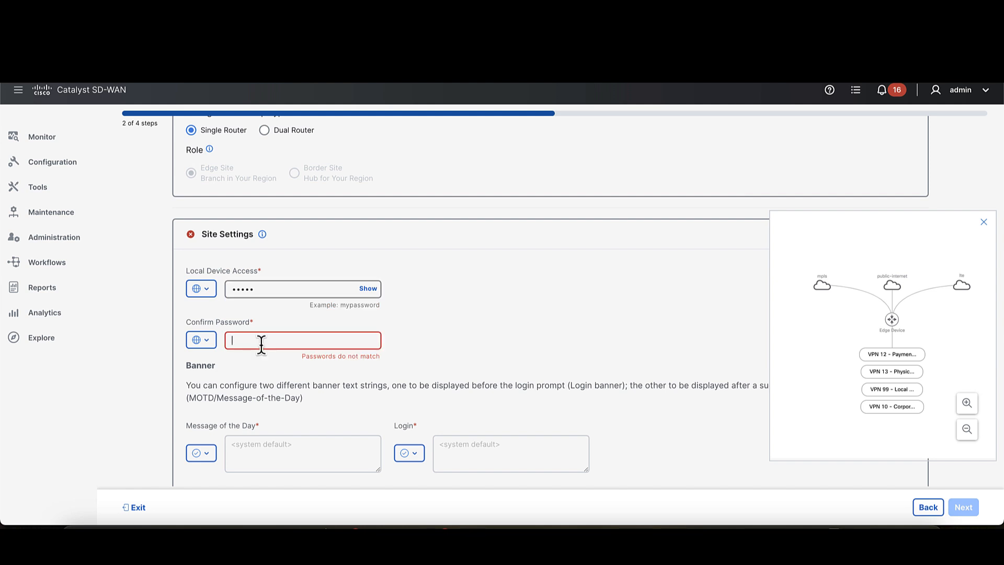
type("admin")
scroll(498, 338, "down", 2)
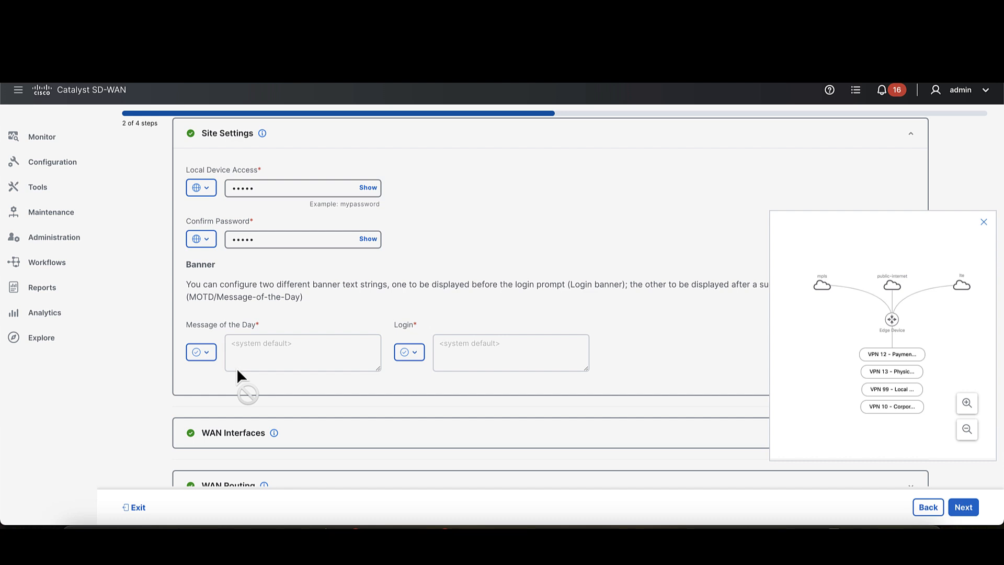
- In the WAN Interfaces section, delete the MPLS and Internet transports, keeping only LTE
scroll(282, 433, "down", 1)
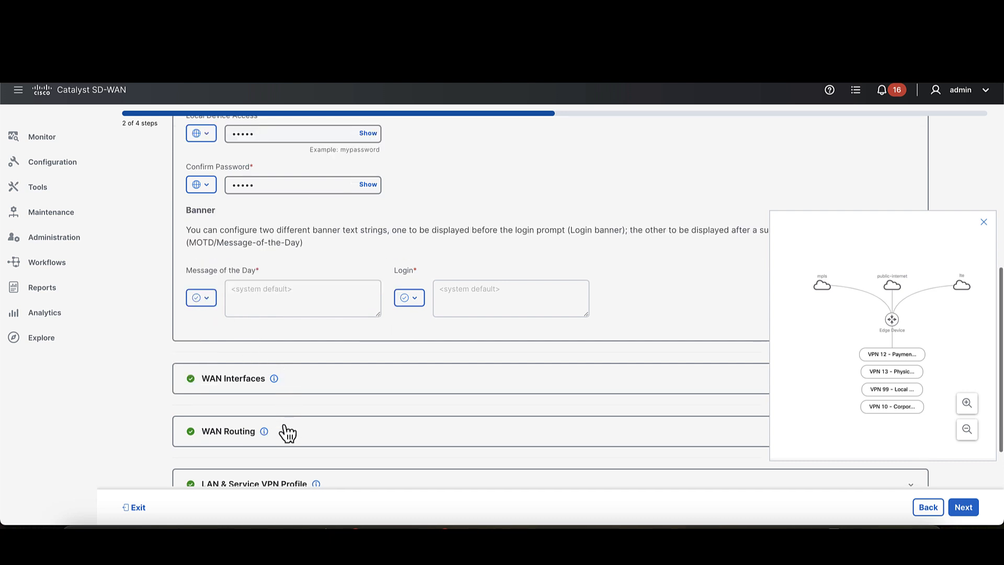
left_click(333, 384)
scroll(333, 384, "down", 5)
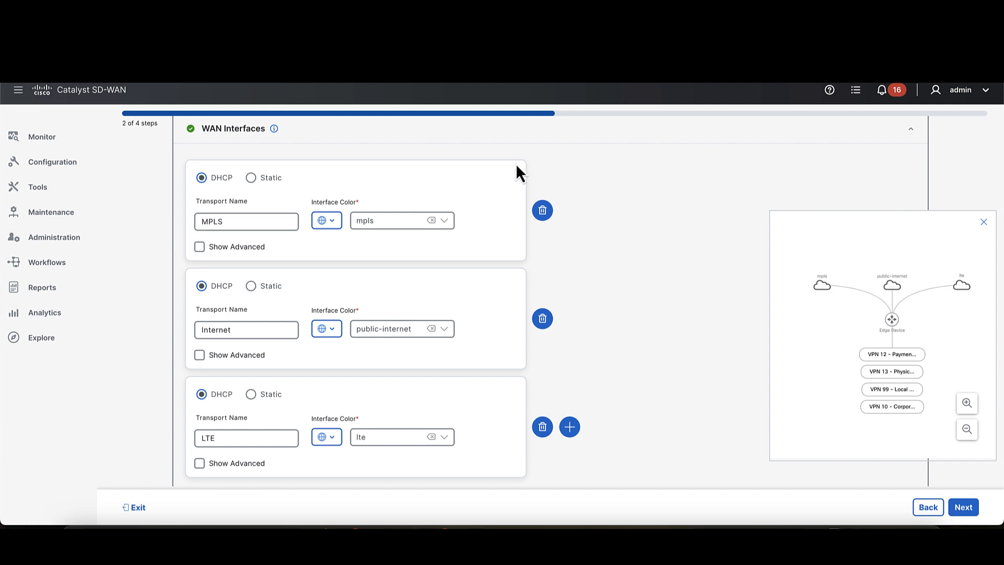
left_click(543, 211)
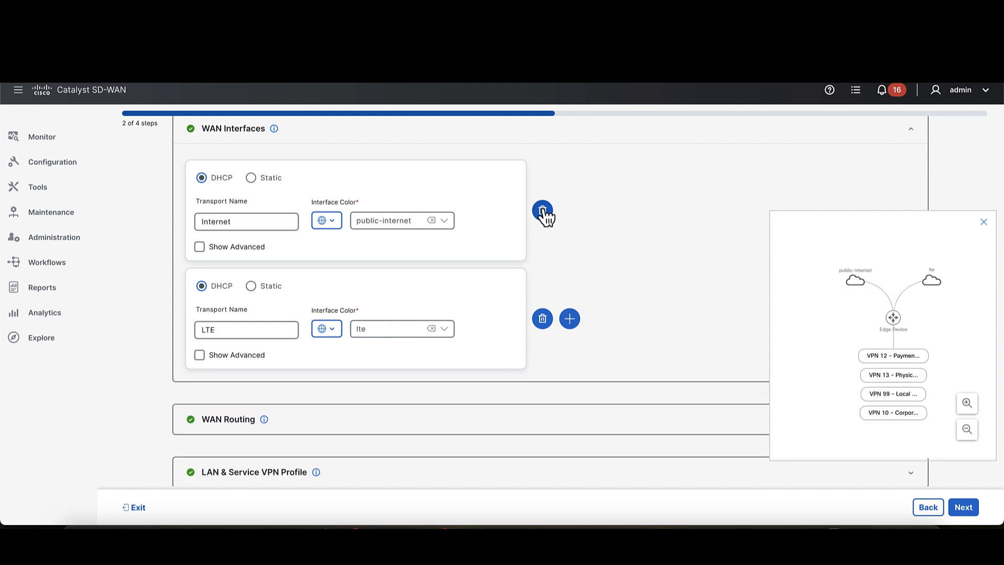
left_click(543, 211)
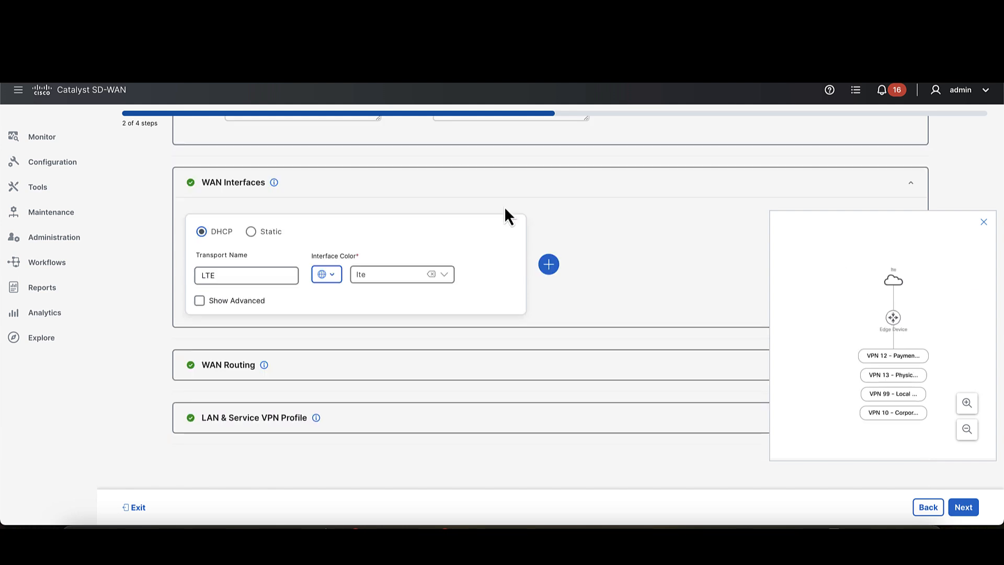
- Look over the LTE transport's name and the available interface colors without changing them
left_click(237, 276)
double_click(236, 275)
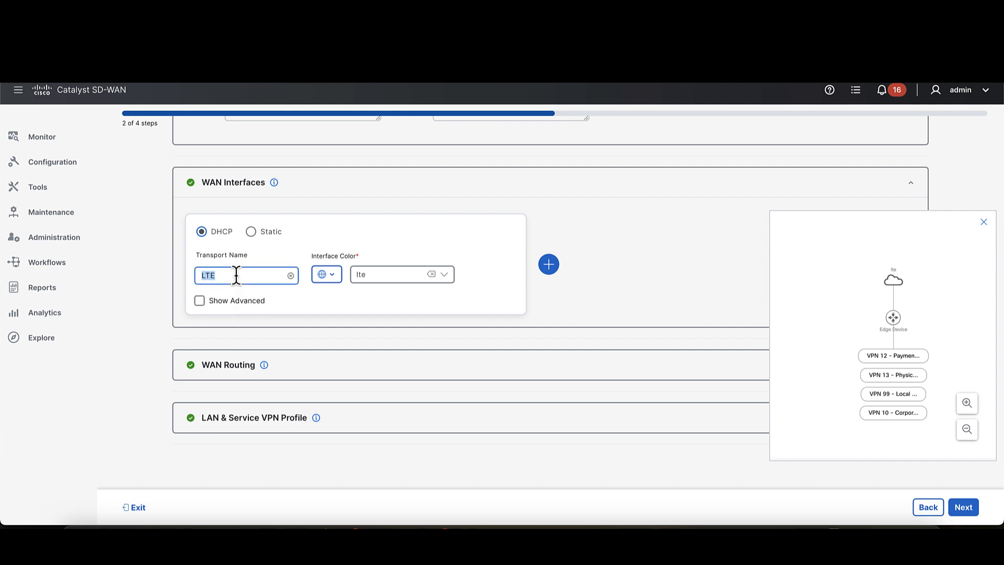
left_click(445, 276)
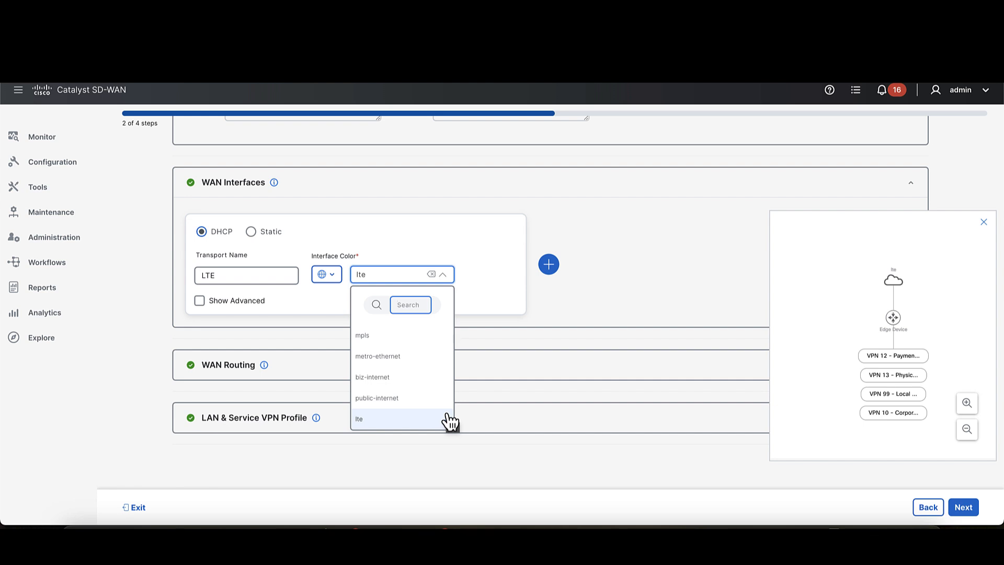
scroll(426, 374, "up", 2)
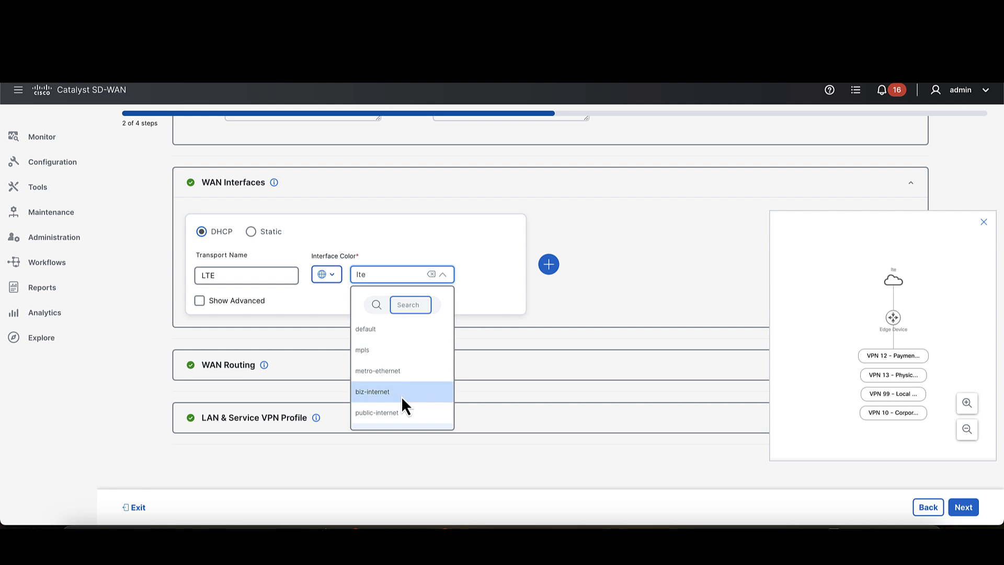
scroll(400, 396, "down", 2)
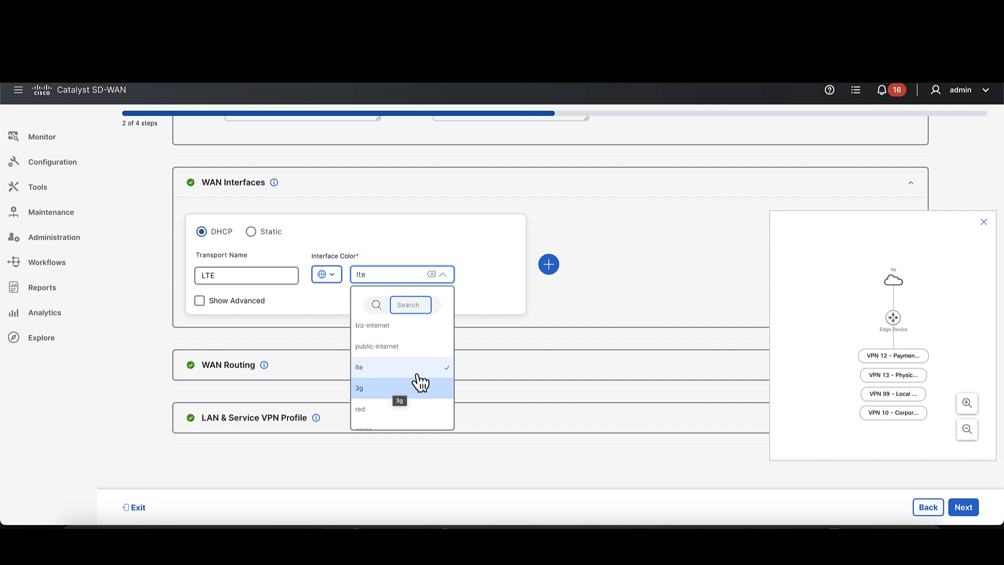
left_click(494, 283)
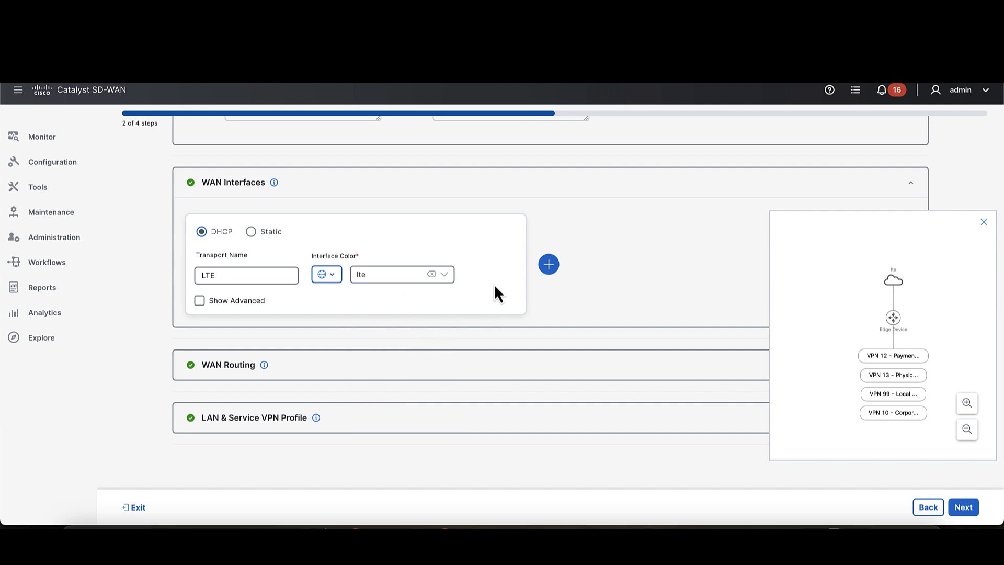
- In the LTE transport's advanced settings, make the interface name a Global value and set it to Cellular0/4/0
left_click(200, 302)
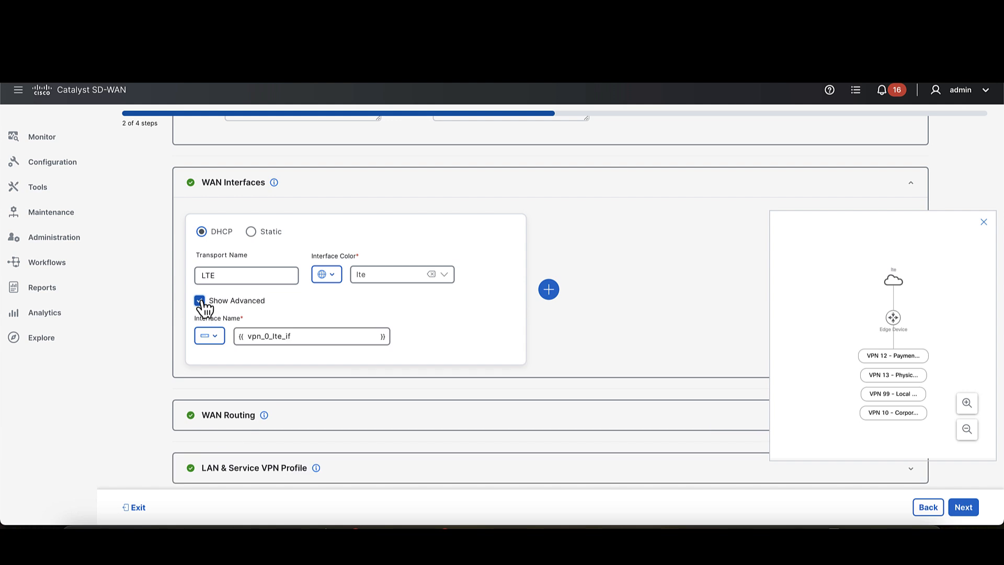
left_click(215, 338)
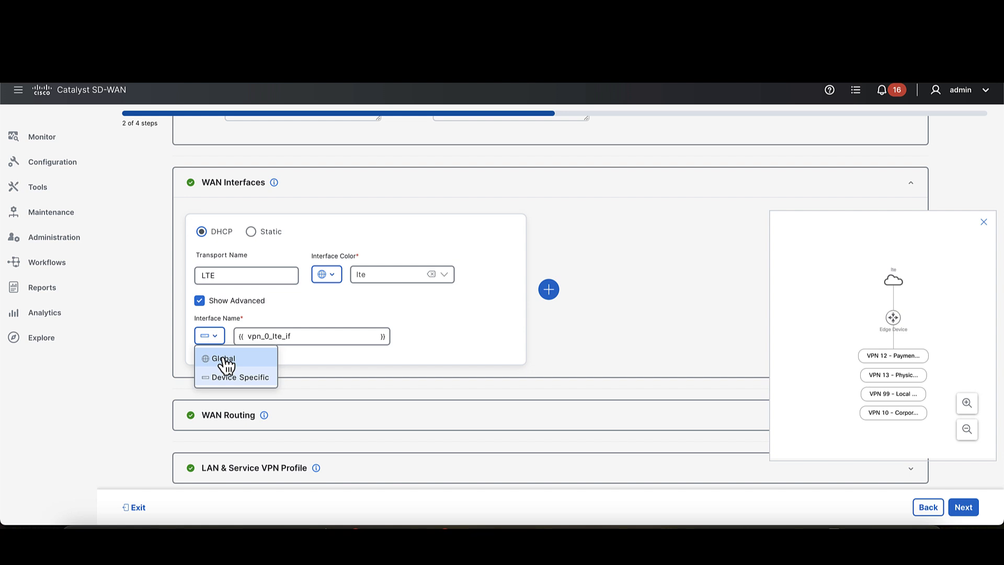
left_click(224, 360)
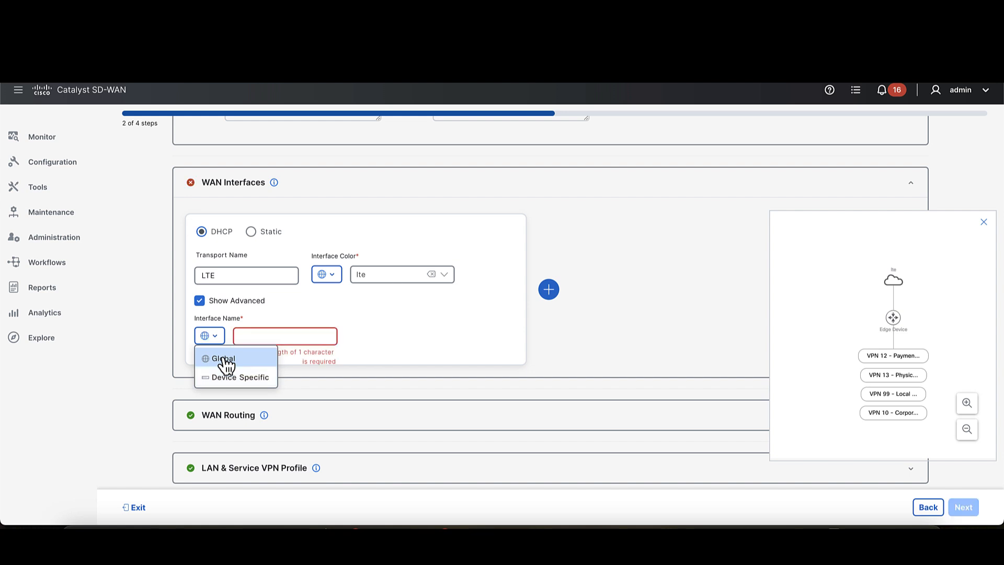
left_click(281, 338)
type("Cellular0/2")
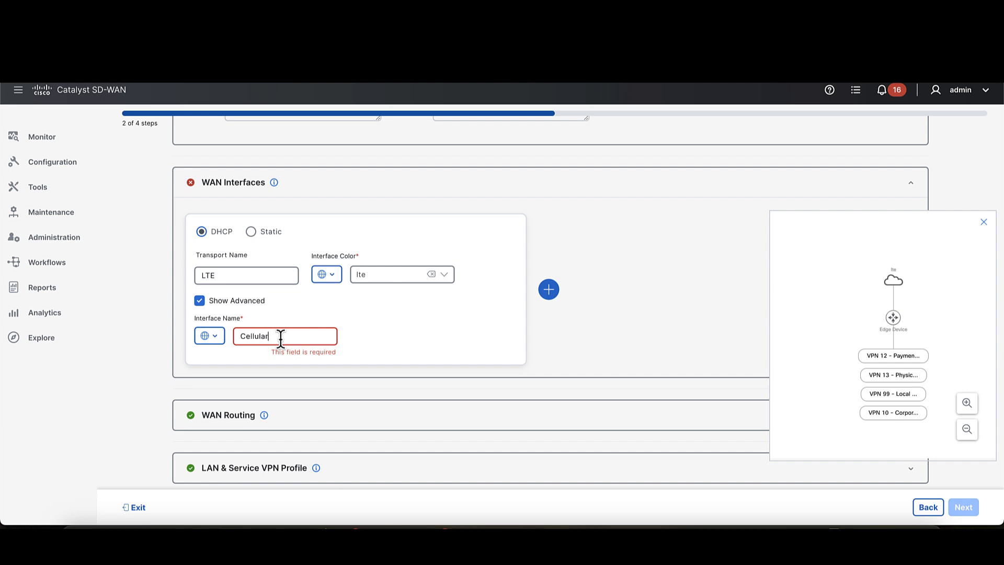
type("/0")
left_click(377, 343)
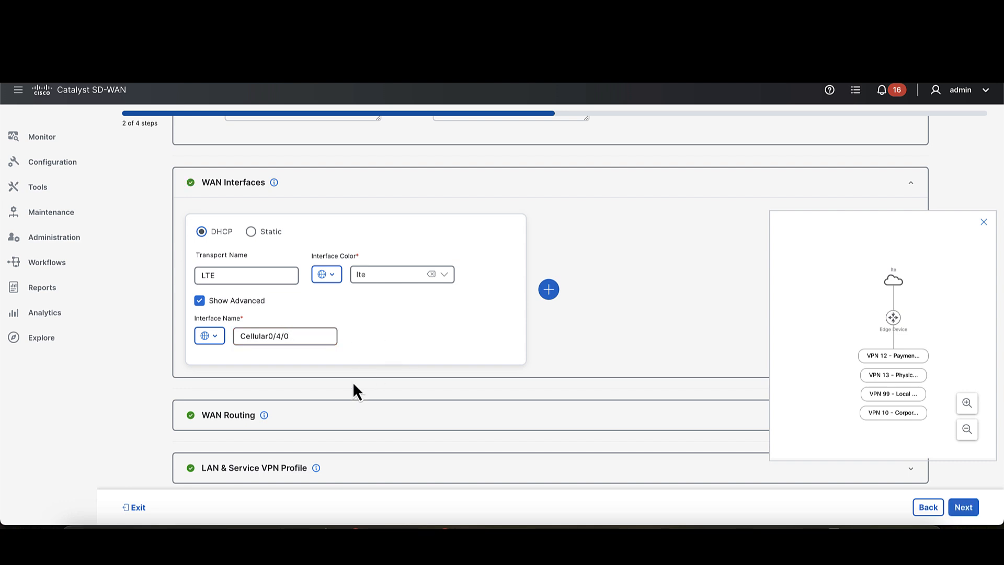
- View the optional WAN Routing settings and expand the LAN & Service VPN Profile section
left_click(316, 426)
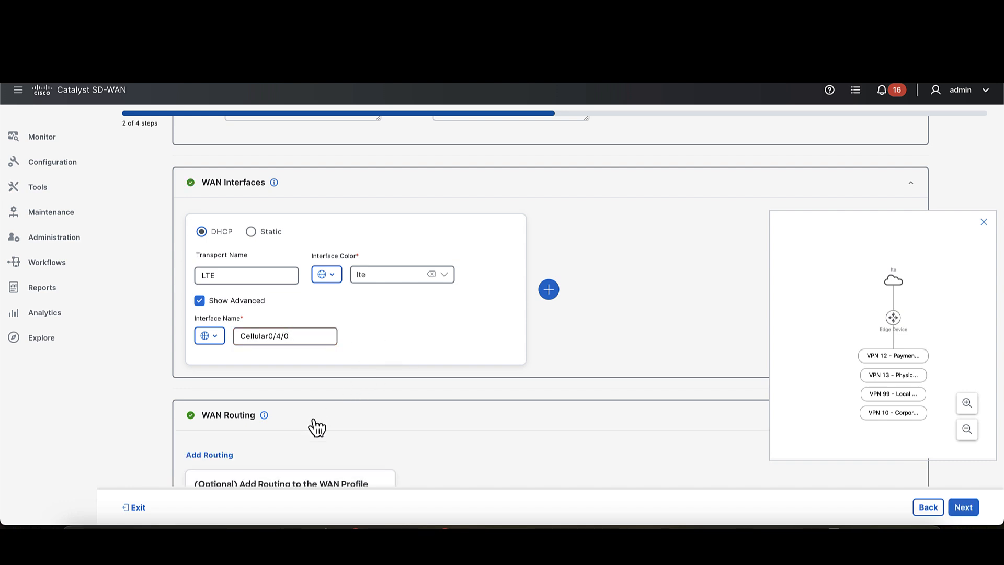
scroll(313, 419, "down", 2)
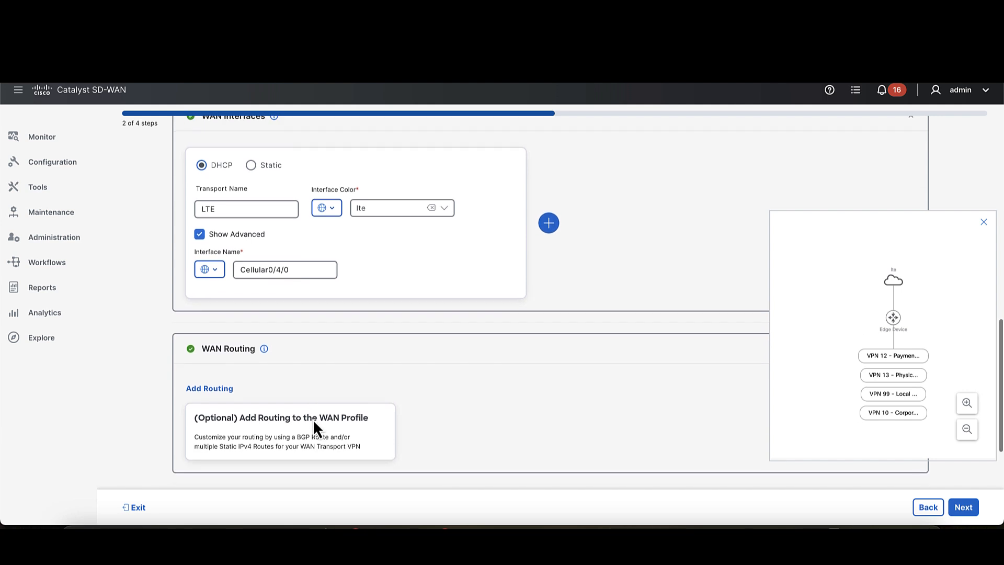
left_click(269, 418)
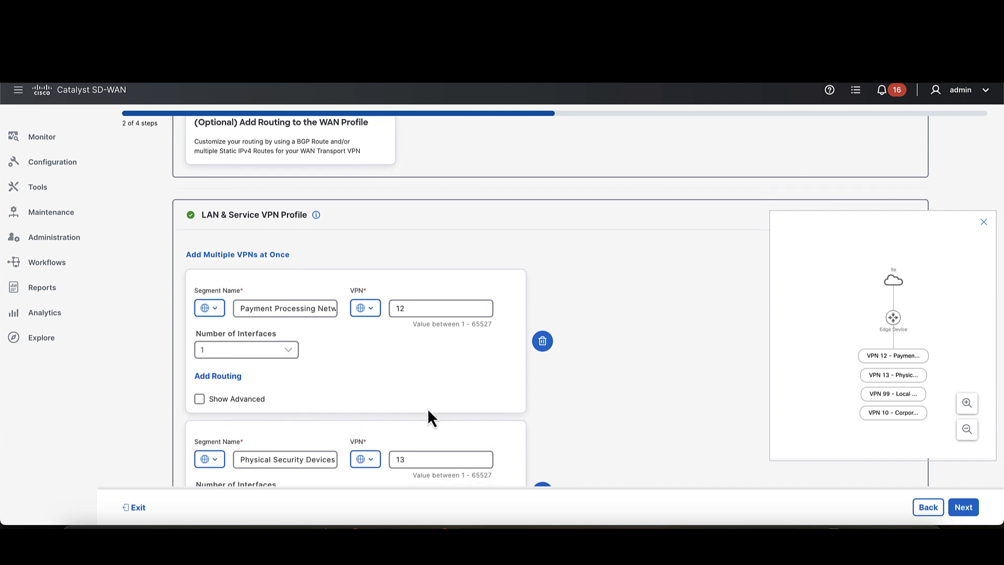
scroll(428, 411, "down", 3)
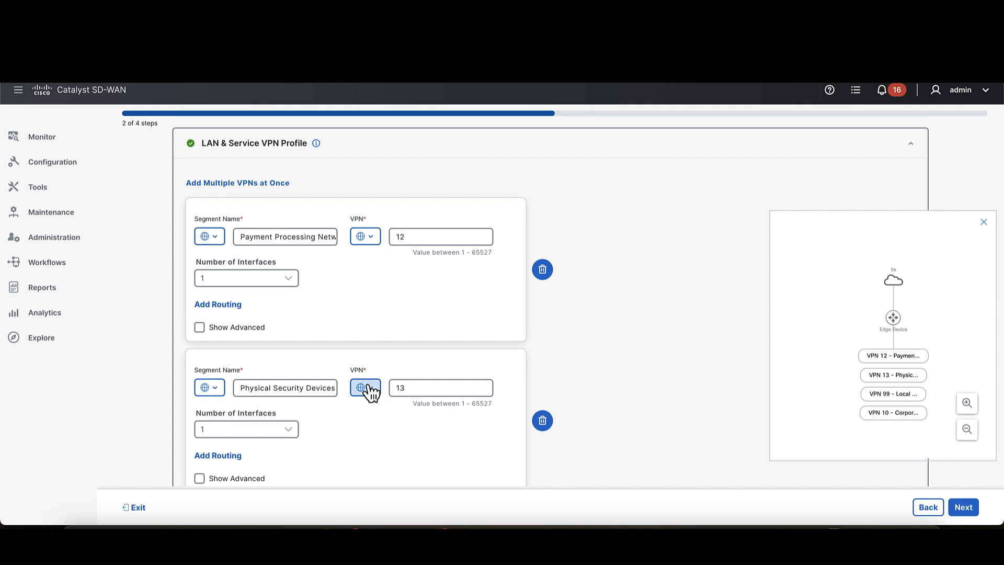
- Rename the Payment Processing Network segment to PLC and the Physical Security Devices segment to User
triple_click(294, 238)
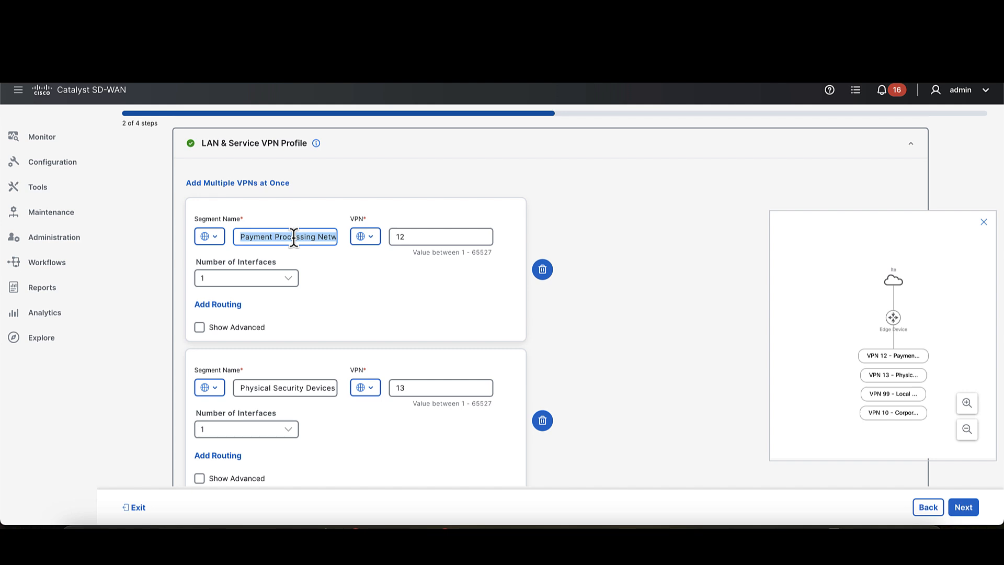
type("PLC")
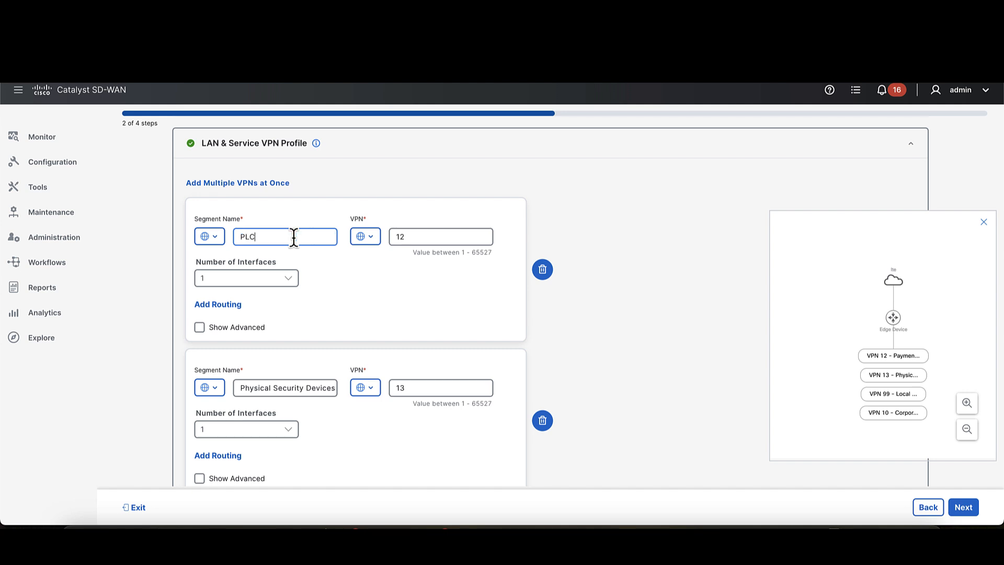
left_click(295, 393)
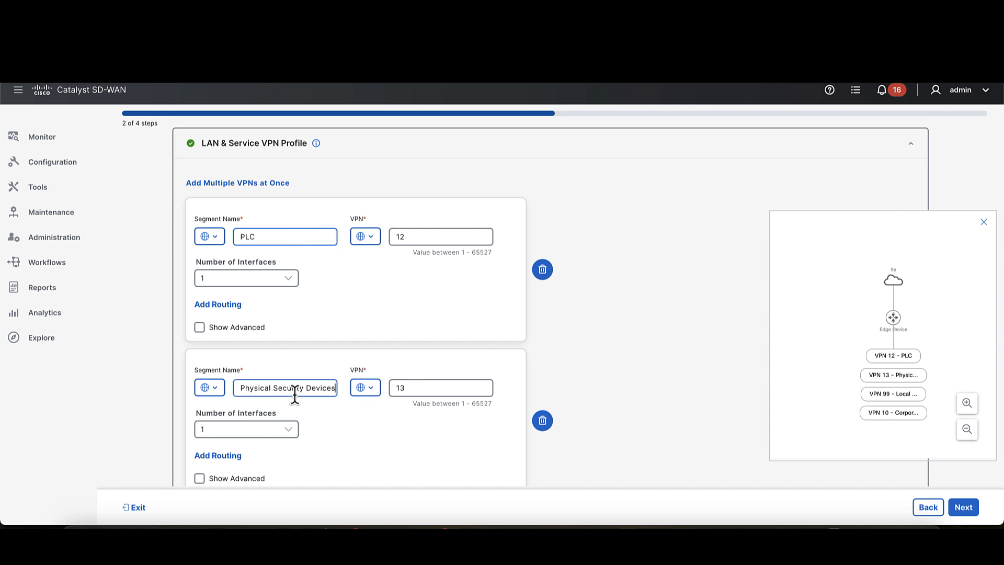
triple_click(294, 393)
type("User")
- Set the VPN number to 2 for the PLC segment and 3 for the User segment
left_click(434, 237)
double_click(435, 236)
type("2")
left_click(448, 388)
double_click(449, 387)
type("3")
left_click(446, 433)
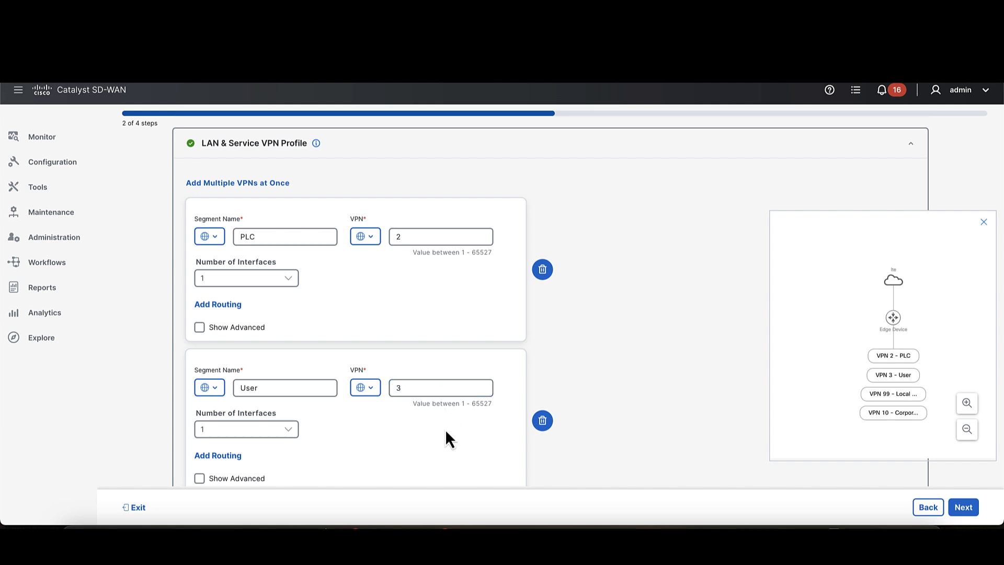
- Check the interface count options for PLC, and delete the Local Internet for Guests and Corporate Users segments
left_click(290, 282)
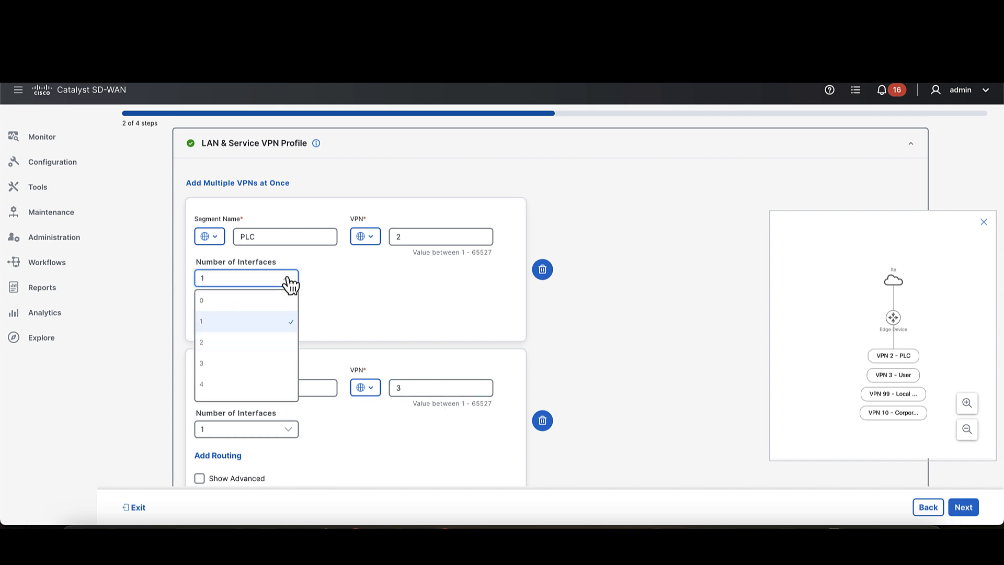
left_click(289, 282)
scroll(575, 369, "down", 3)
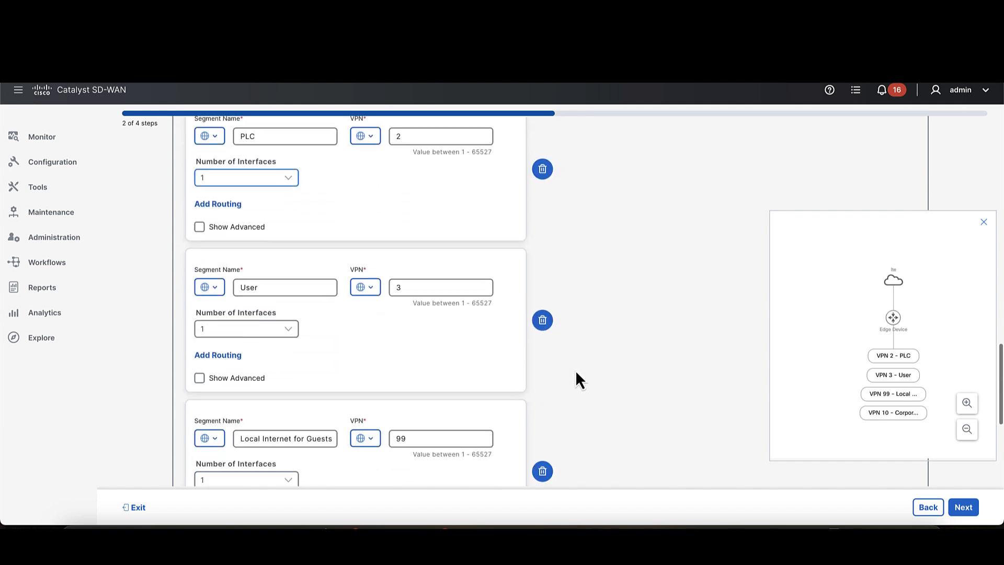
left_click(543, 414)
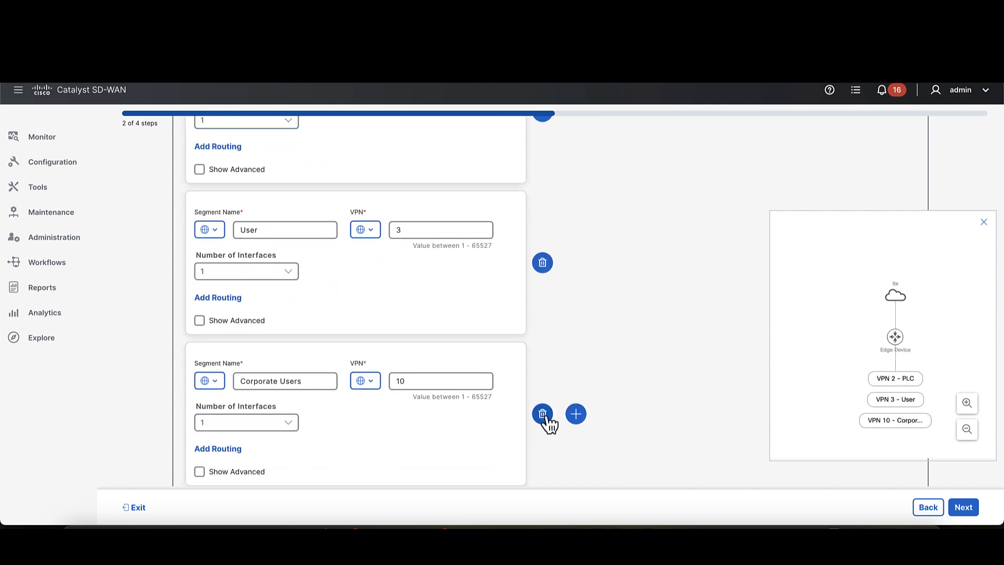
left_click(544, 416)
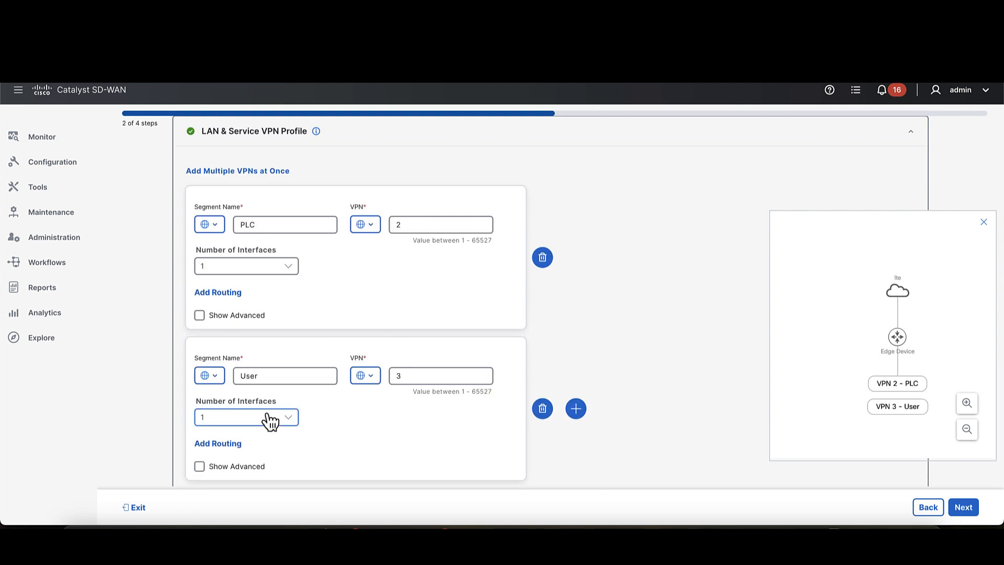
- Examine the advanced interface settings of the PLC and User segments and PLC's LAN routing options without changing them
left_click(204, 316)
scroll(302, 333, "down", 2)
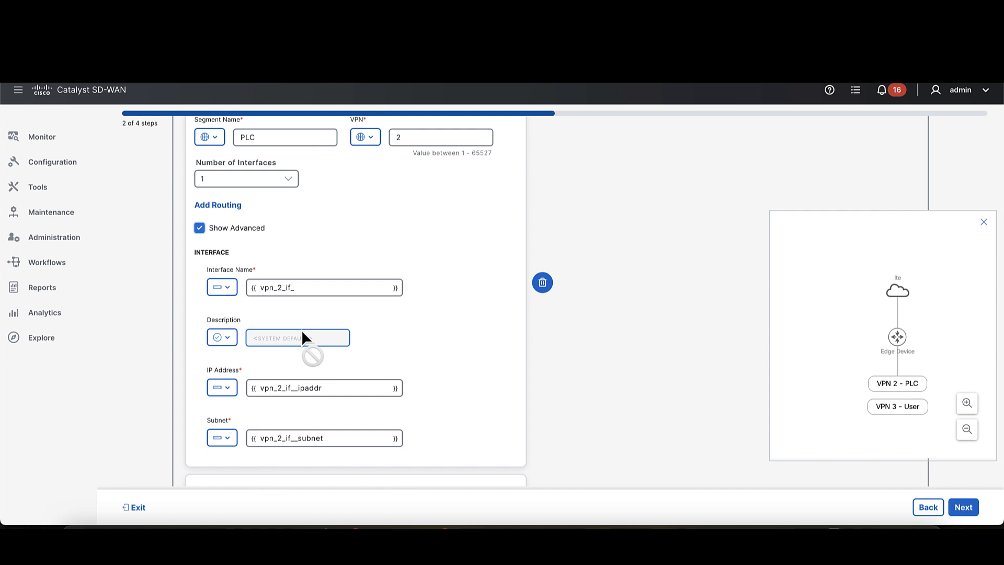
left_click(201, 231)
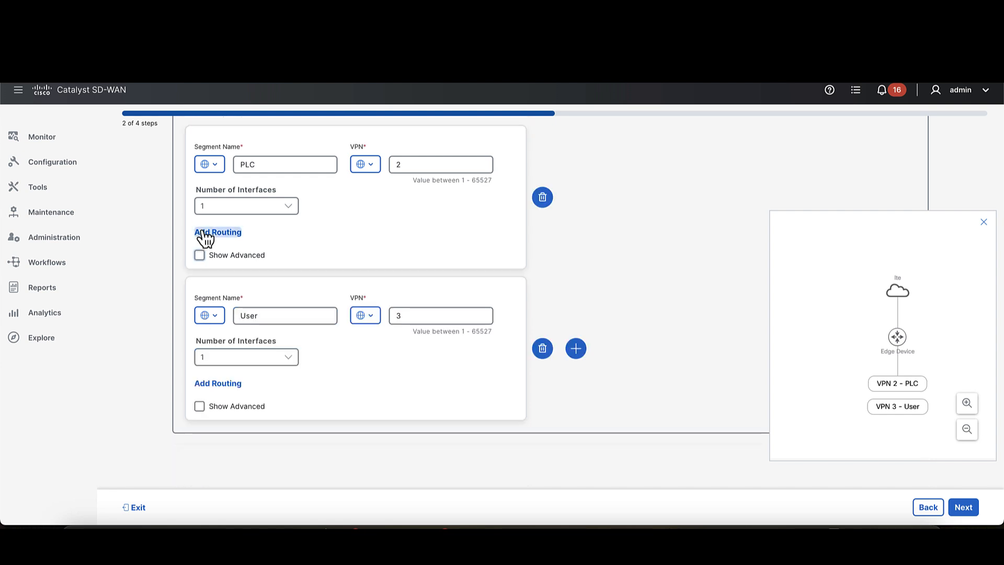
left_click(206, 406)
scroll(206, 406, "down", 4)
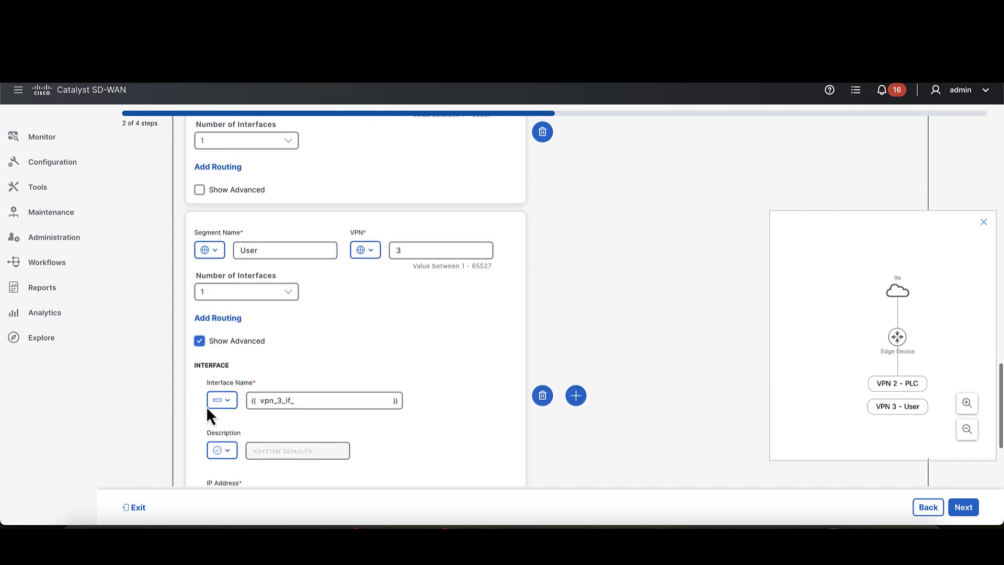
scroll(206, 406, "down", 1)
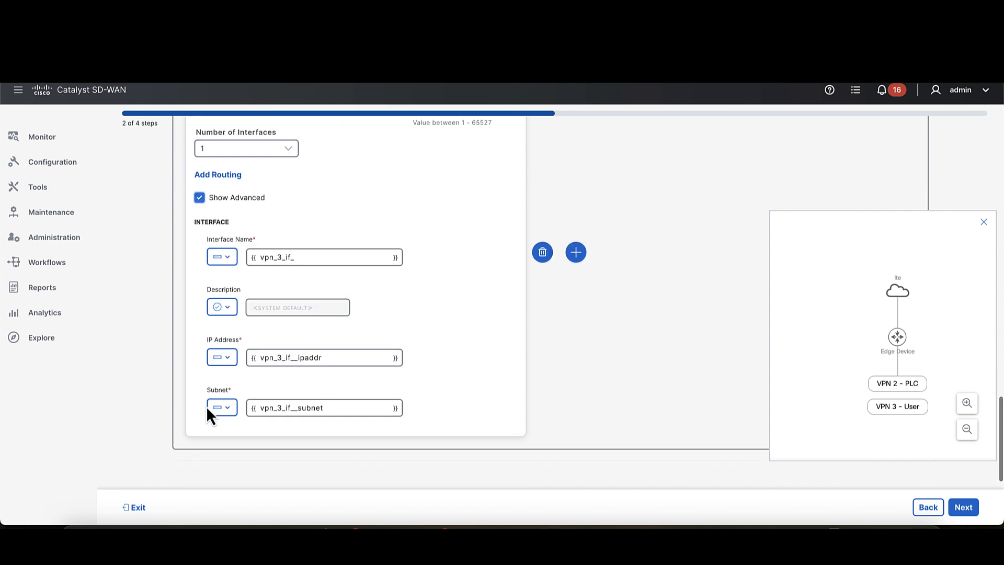
scroll(207, 406, "up", 3)
left_click(198, 322)
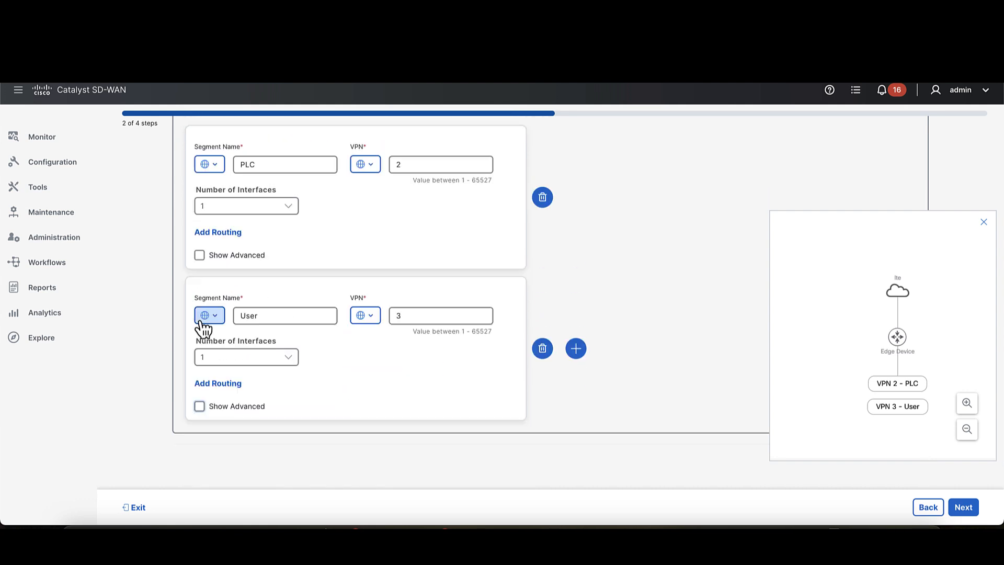
left_click(214, 236)
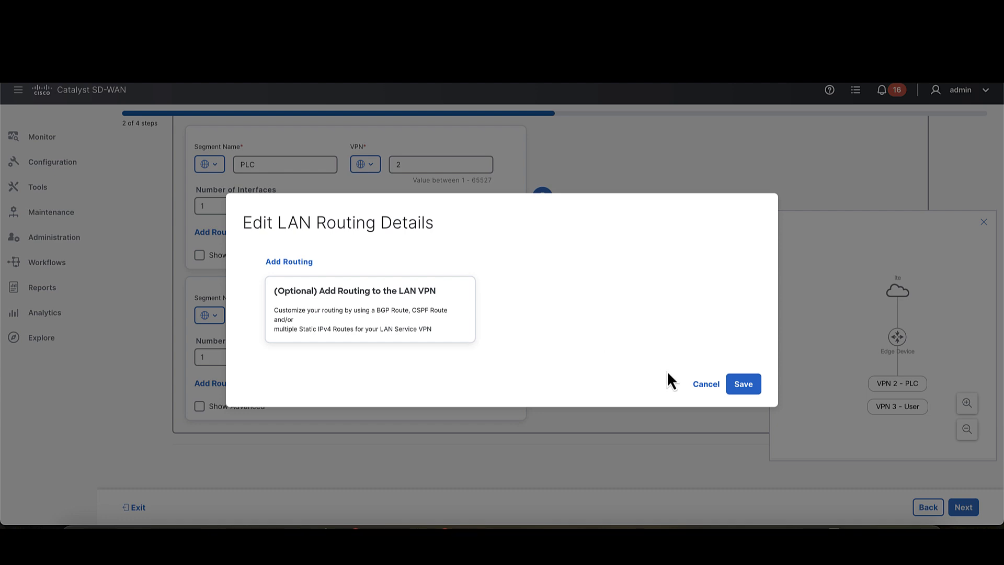
left_click(706, 386)
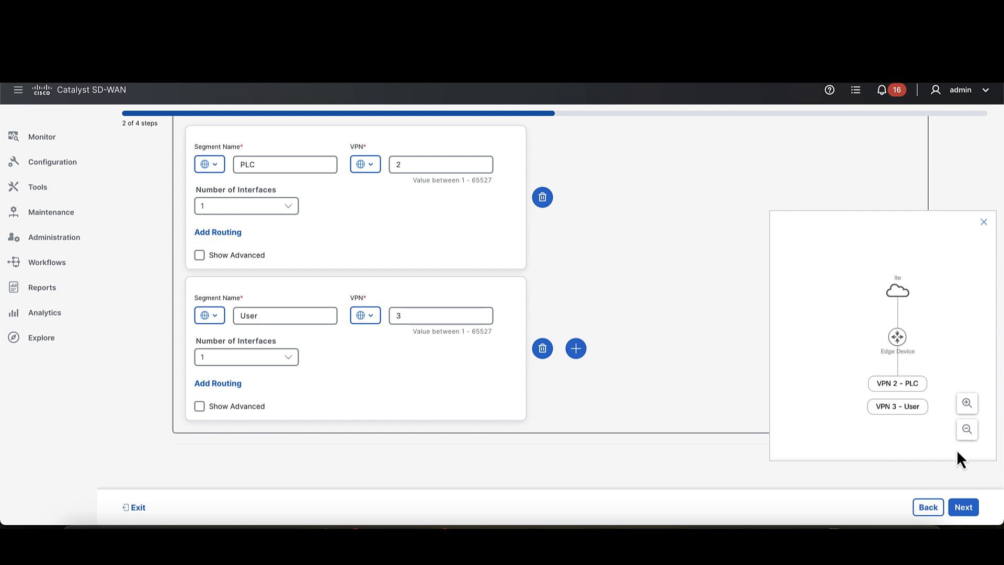
- Continue past Additional Features with Remote Access disabled, and review the configuration group summary
left_click(964, 507)
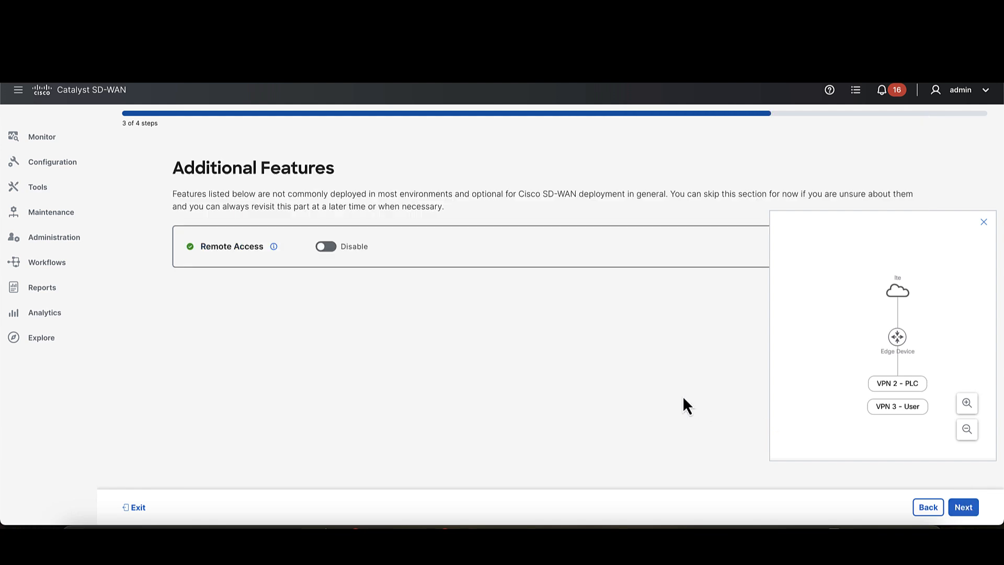
left_click(973, 510)
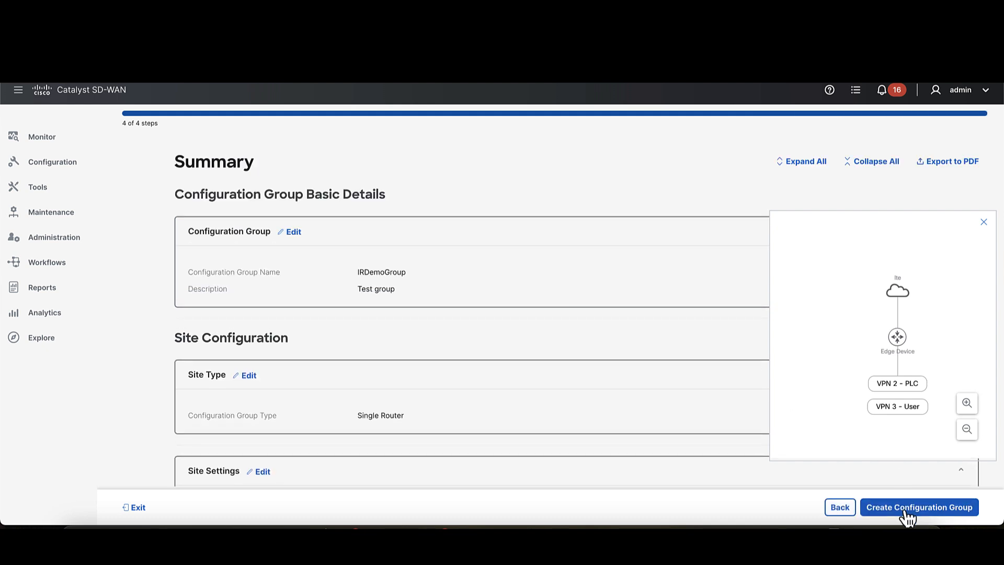
scroll(689, 438, "down", 3)
scroll(689, 429, "down", 4)
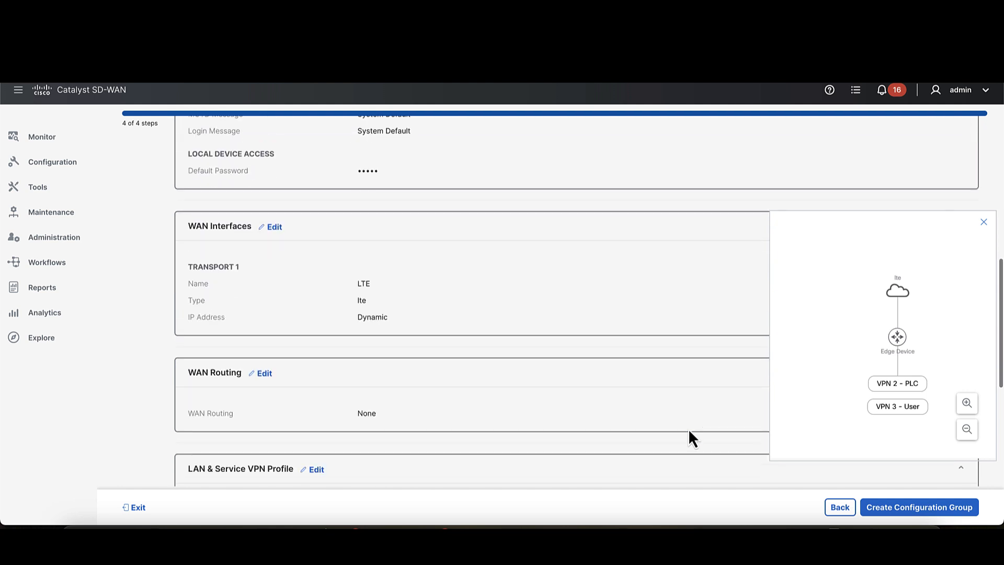
- Review the remaining WAN, LAN and Additional Features summary, and create the IRDemoGroup configuration group
scroll(689, 432, "down", 5)
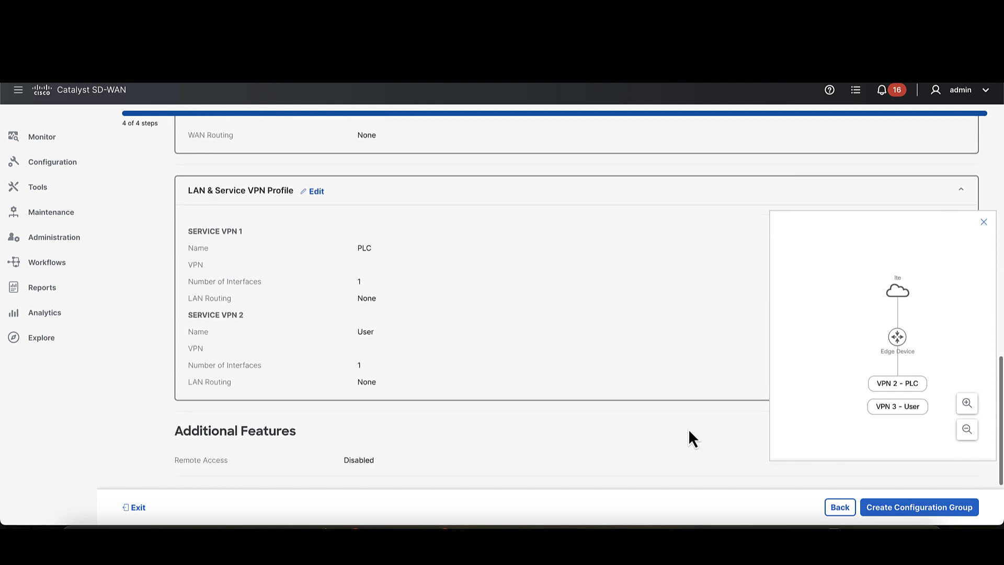
scroll(646, 456, "down", 1)
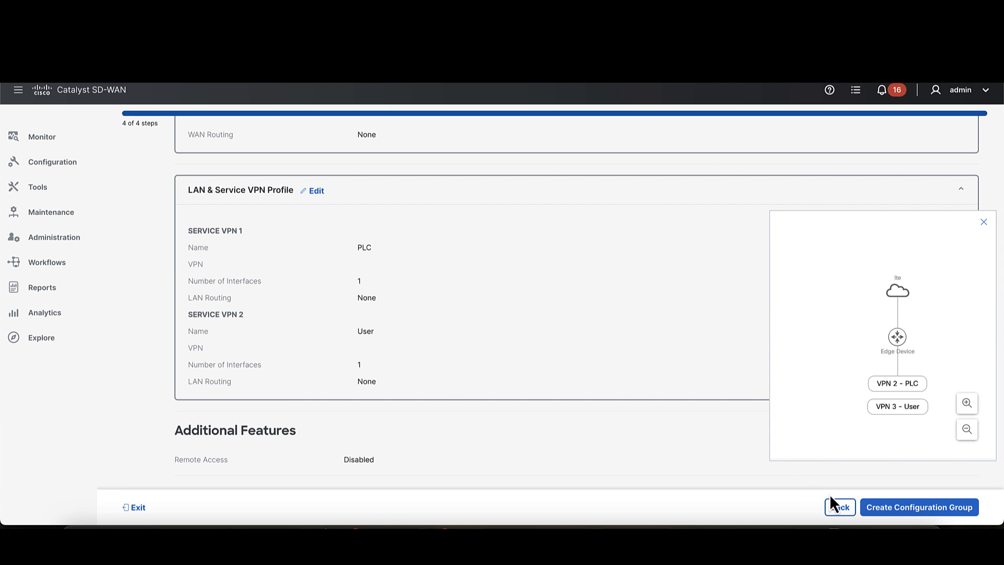
left_click(904, 507)
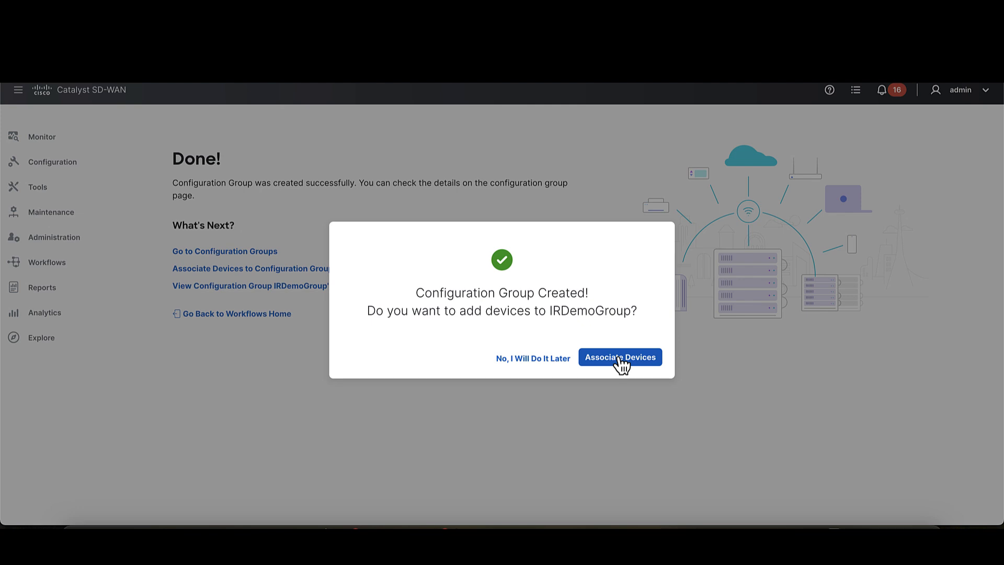
- Associate only the unassigned device IR1835-K9-FCW2649YVJV with the IRDemoGroup configuration group and save the association
left_click(620, 359)
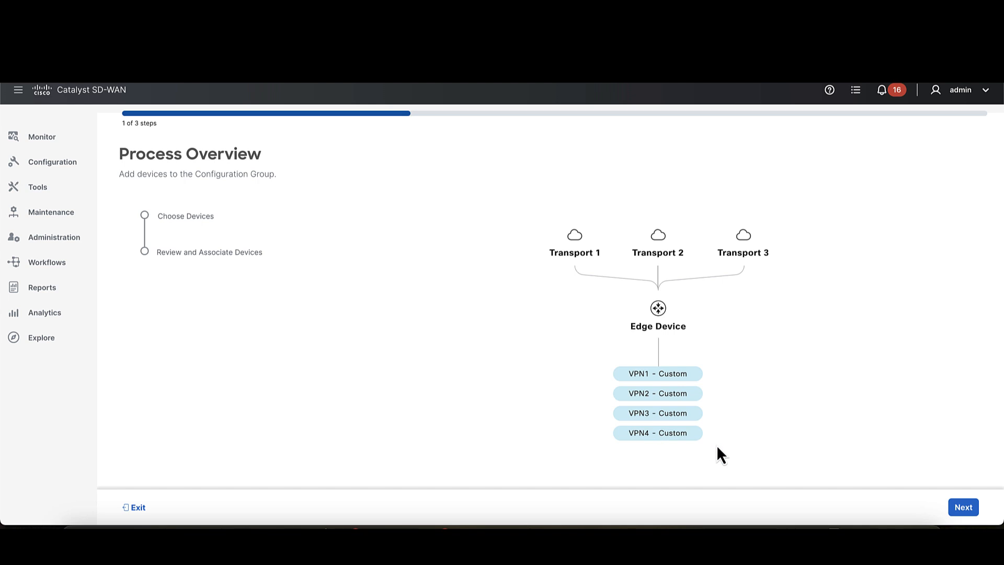
left_click(972, 509)
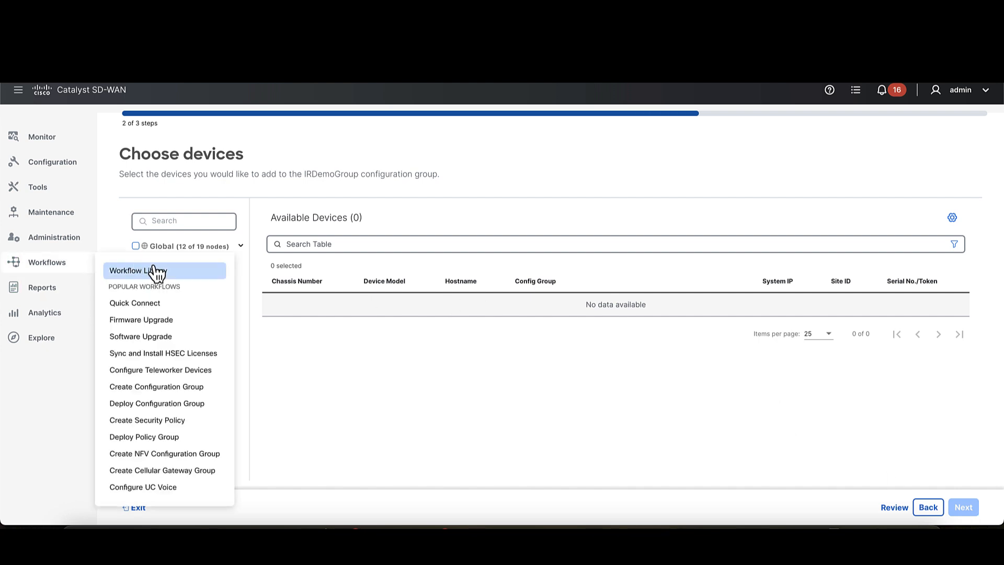
left_click(147, 265)
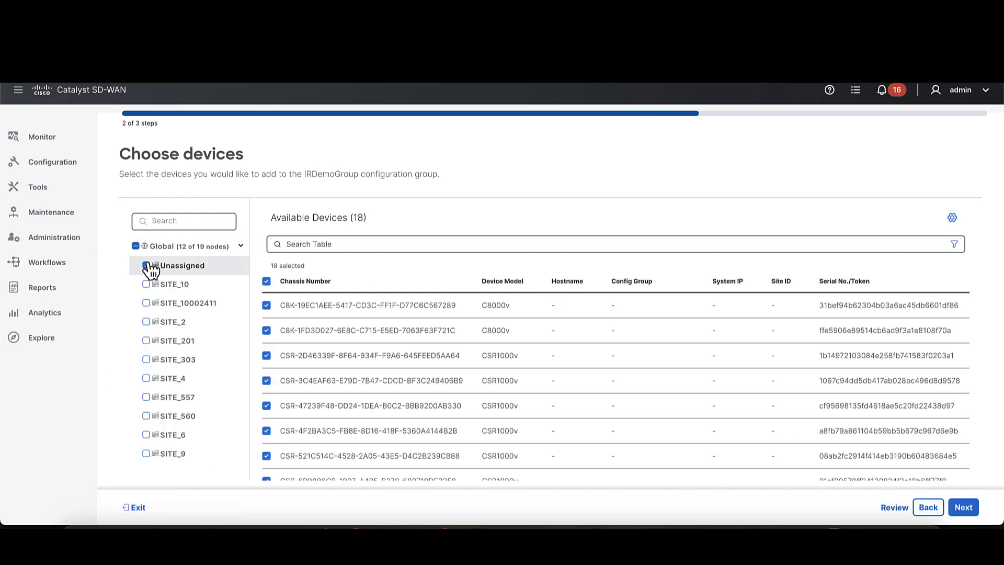
scroll(421, 337, "down", 3)
scroll(421, 337, "up", 3)
left_click(266, 281)
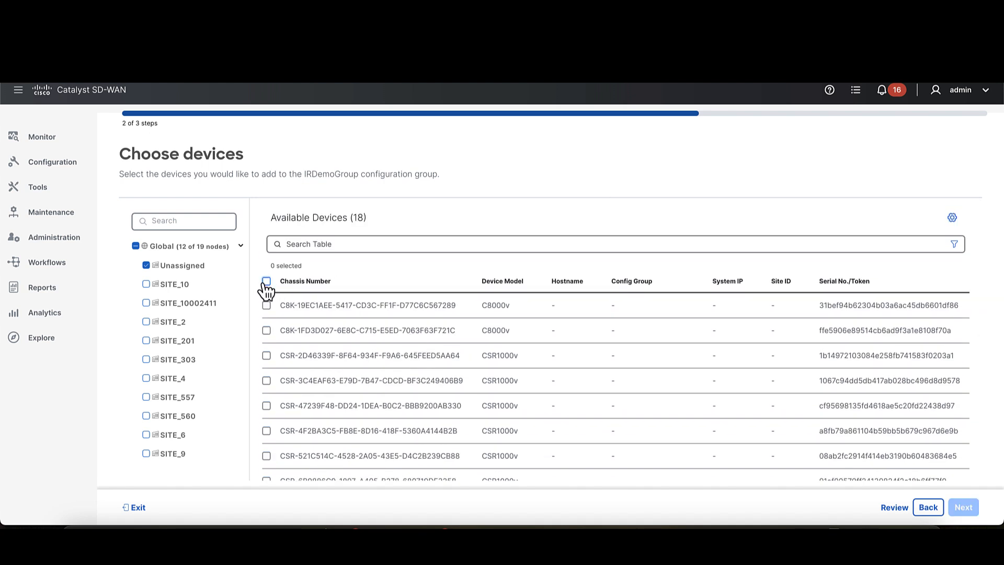
scroll(369, 326, "down", 5)
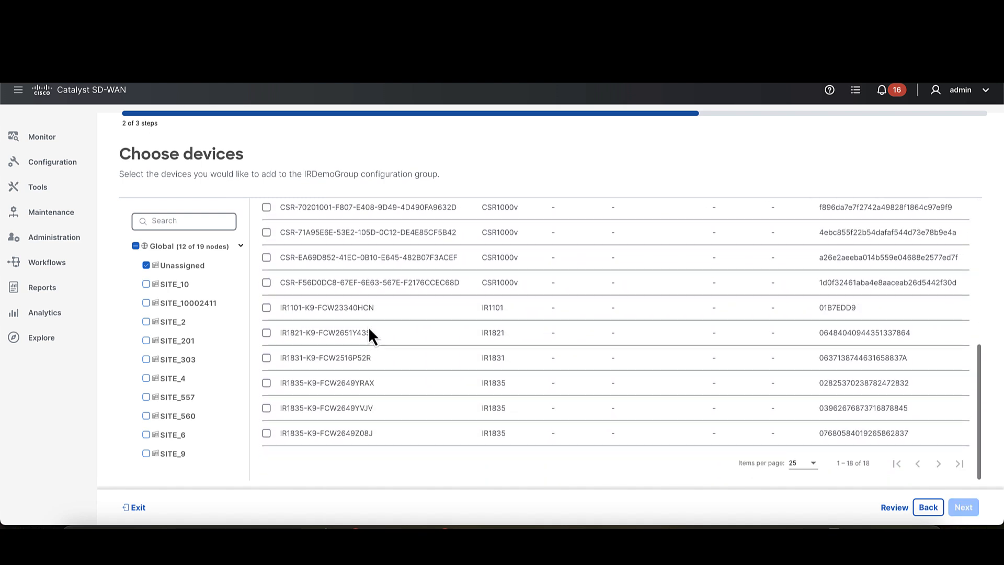
left_click(266, 408)
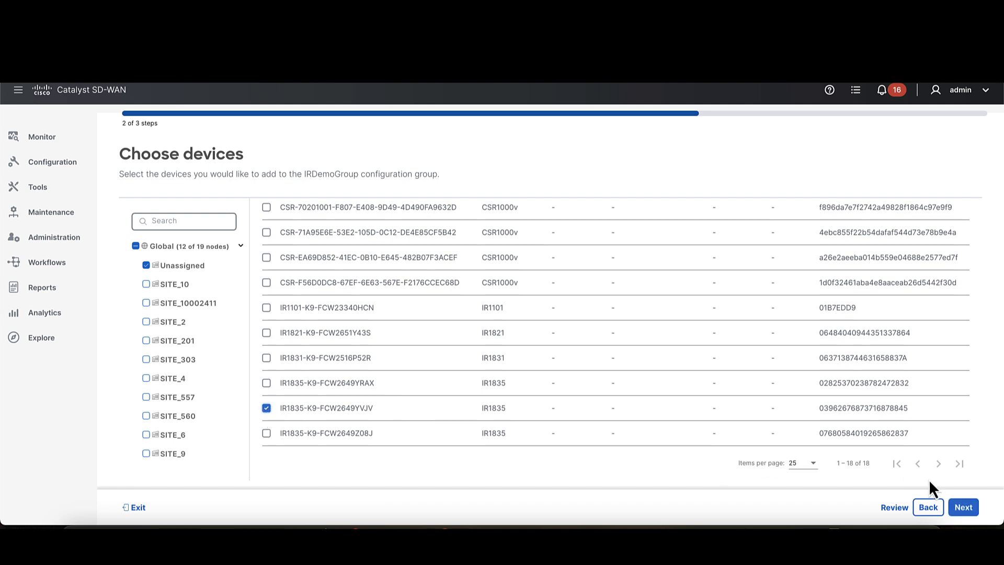
left_click(963, 507)
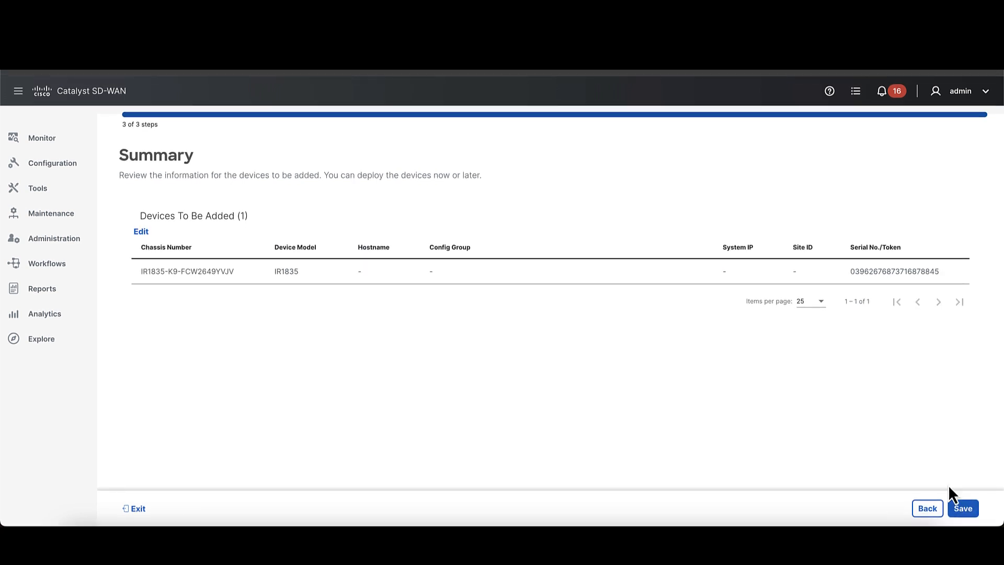
left_click(963, 509)
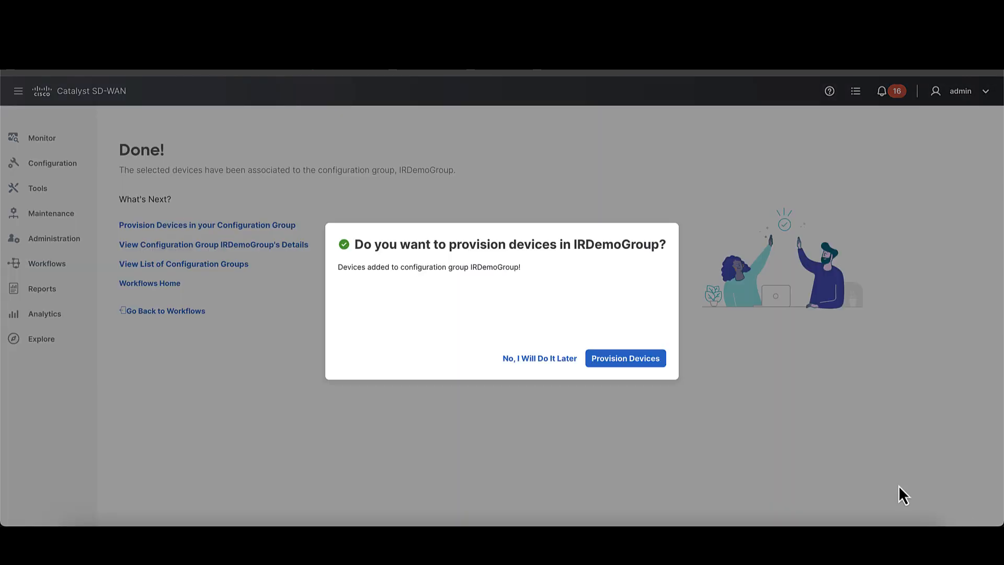
- Start provisioning the devices in IRDemoGroup and continue with the IR1835-K9 router selected for deployment
left_click(557, 363)
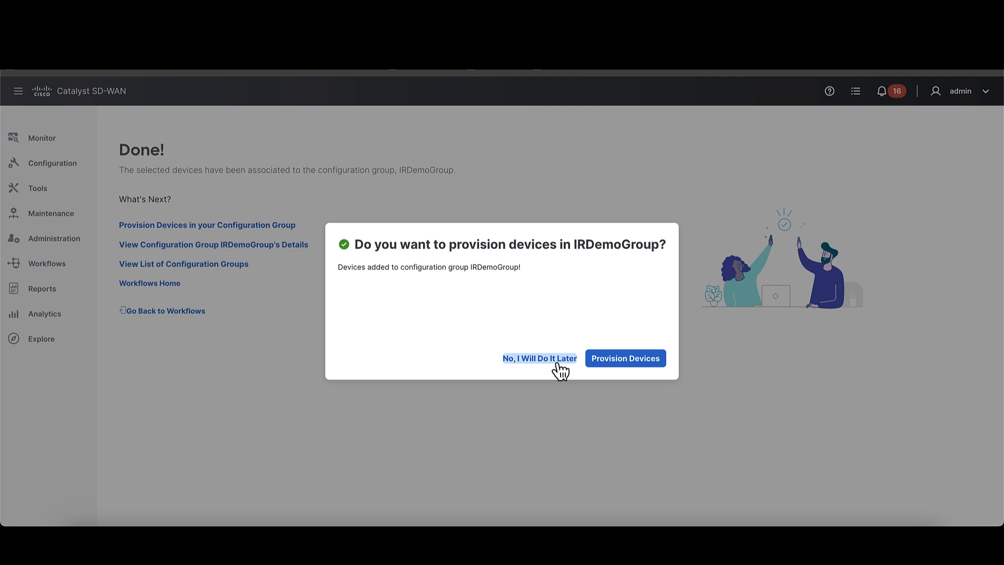
left_click(614, 365)
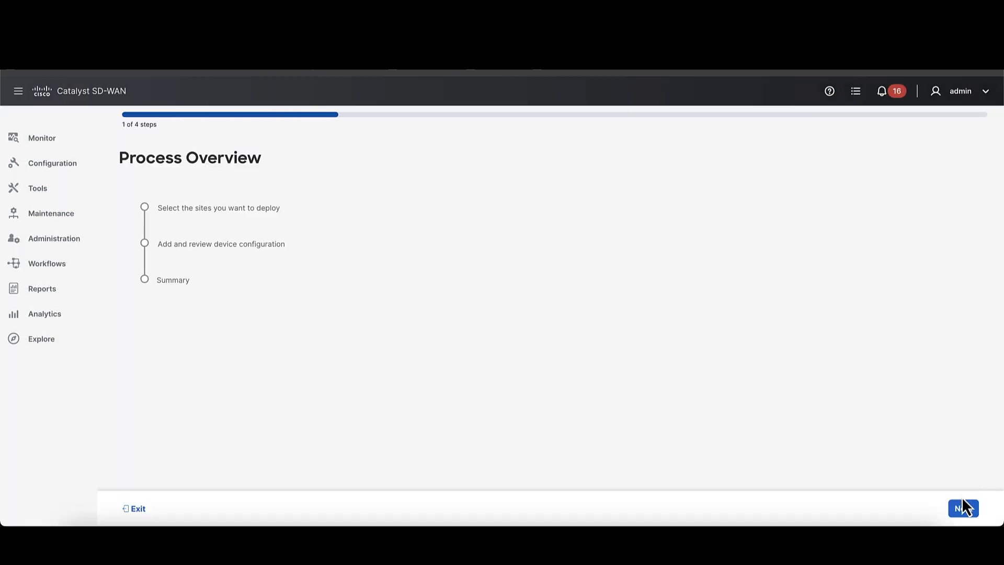
left_click(965, 510)
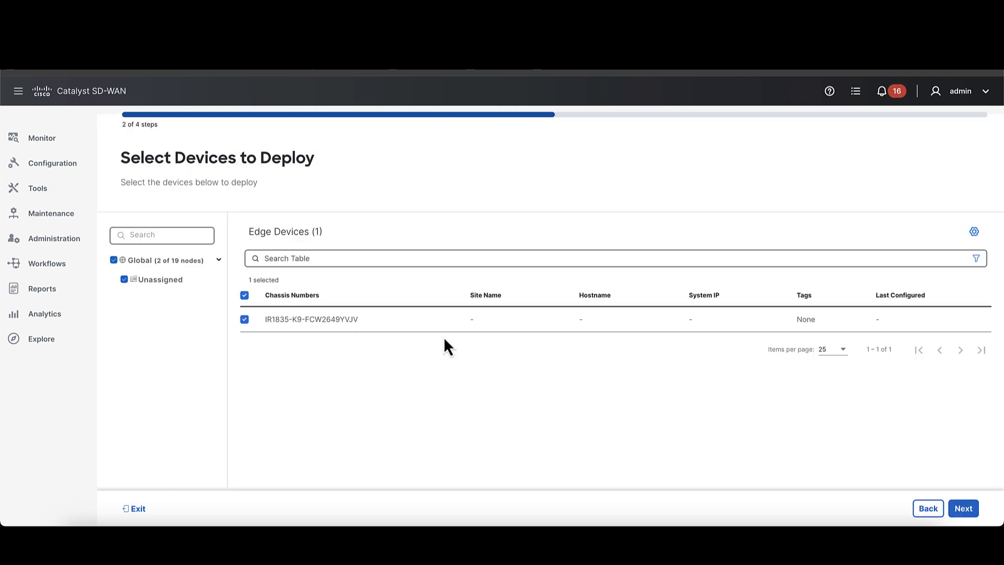
left_click(965, 510)
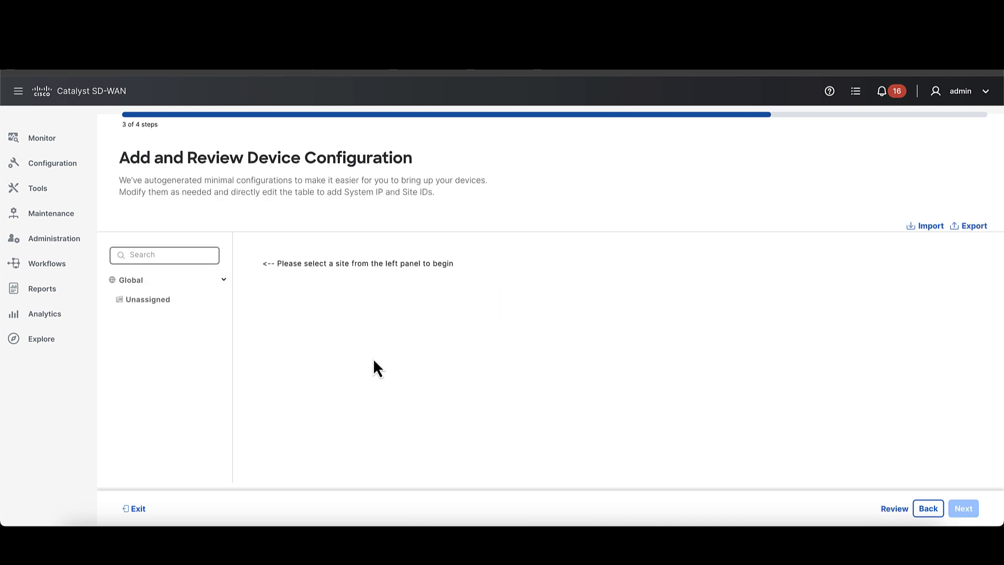
- For the unassigned router's basic system settings, enter system IP 2.2.2.2, host name IRDemo and site ID 123456
left_click(173, 303)
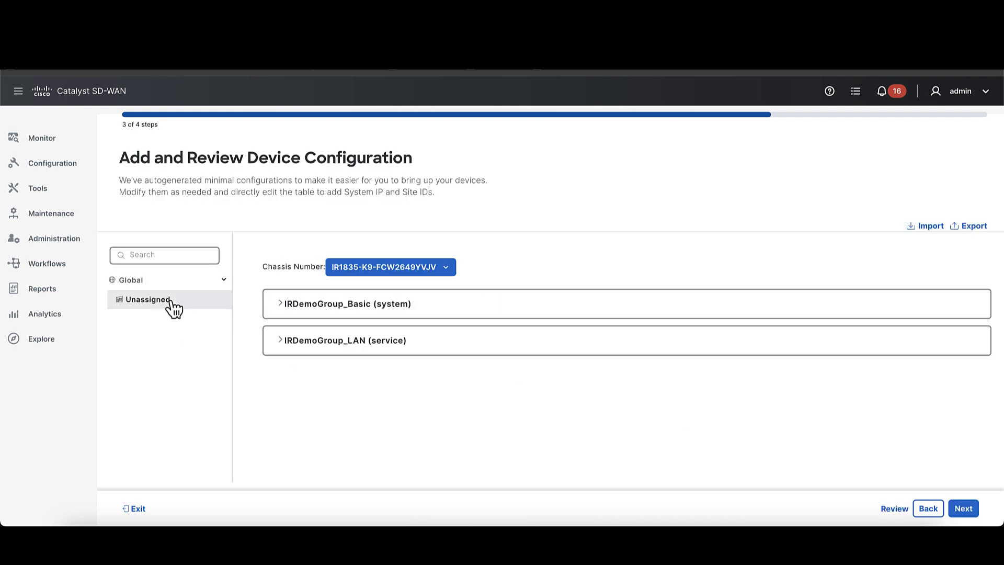
left_click(314, 308)
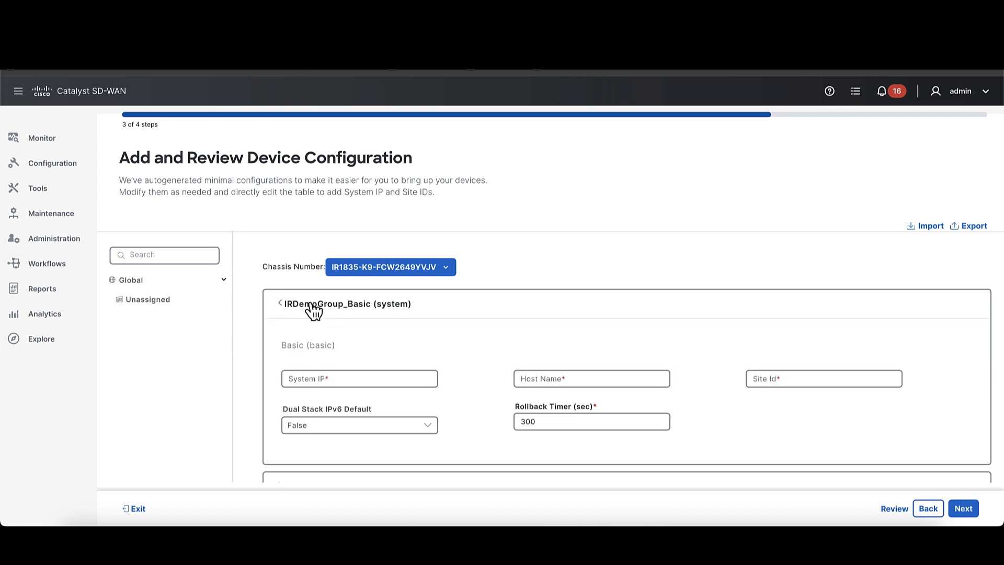
left_click(372, 377)
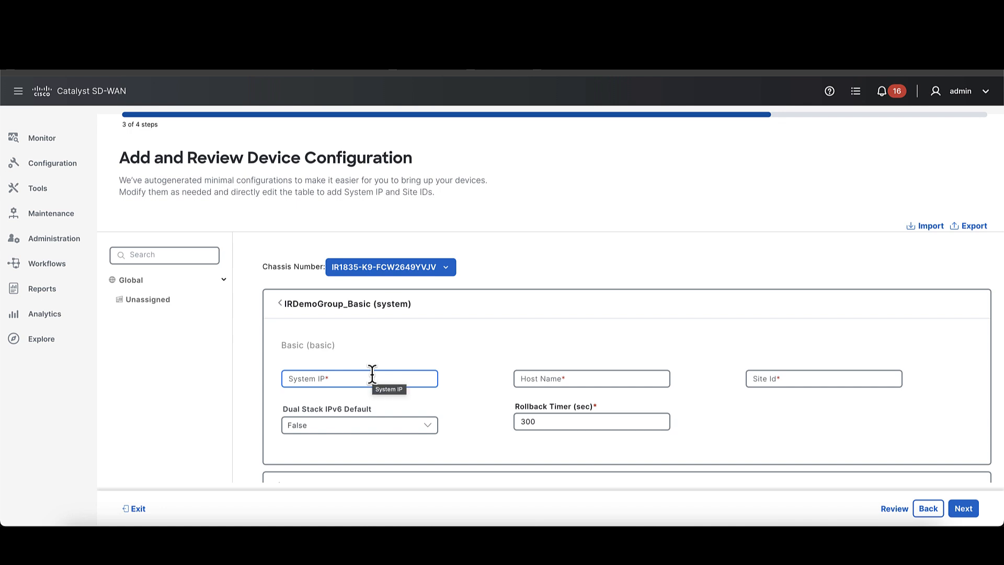
left_click(371, 374)
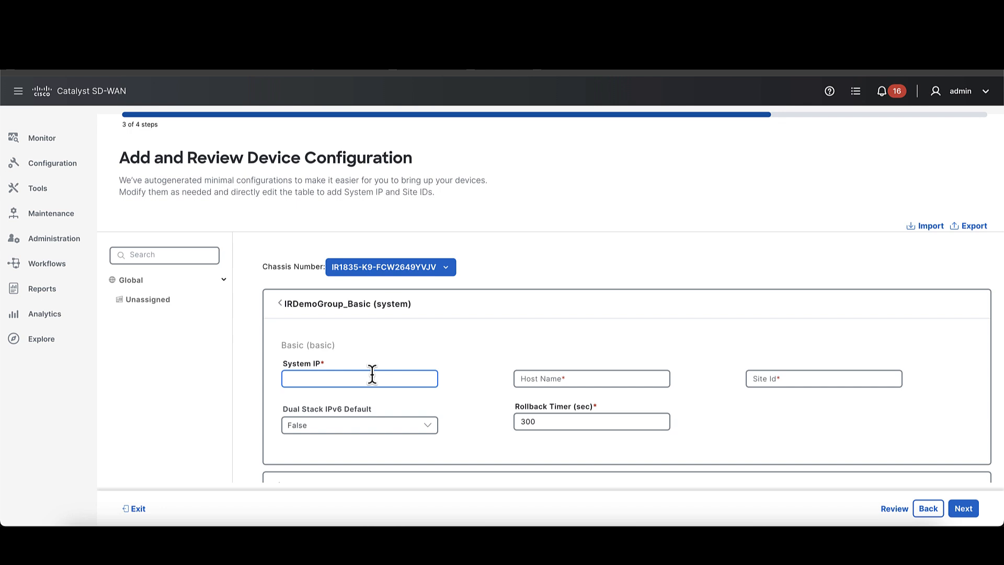
type("2.2.2.2")
left_click(572, 377)
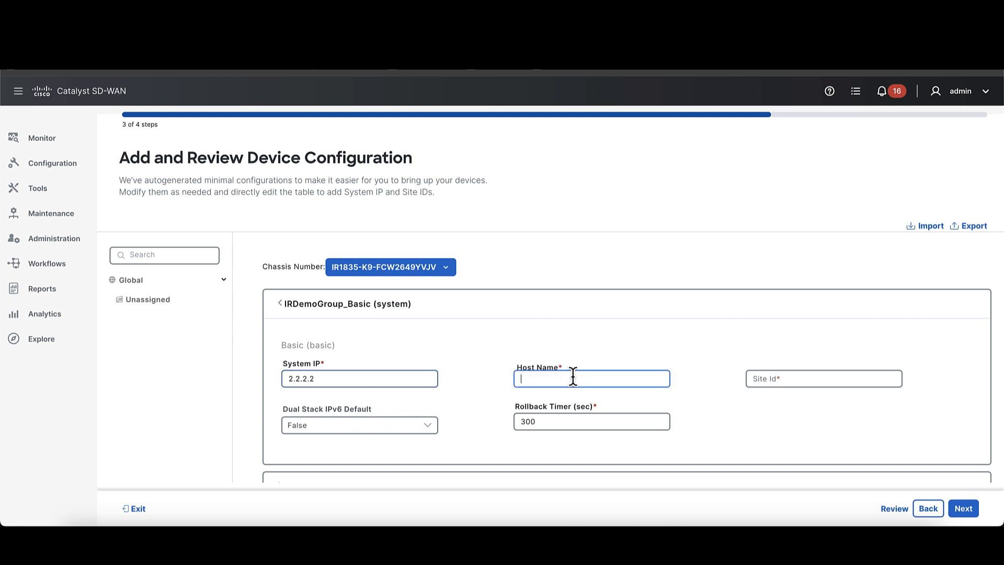
type("IRDemo")
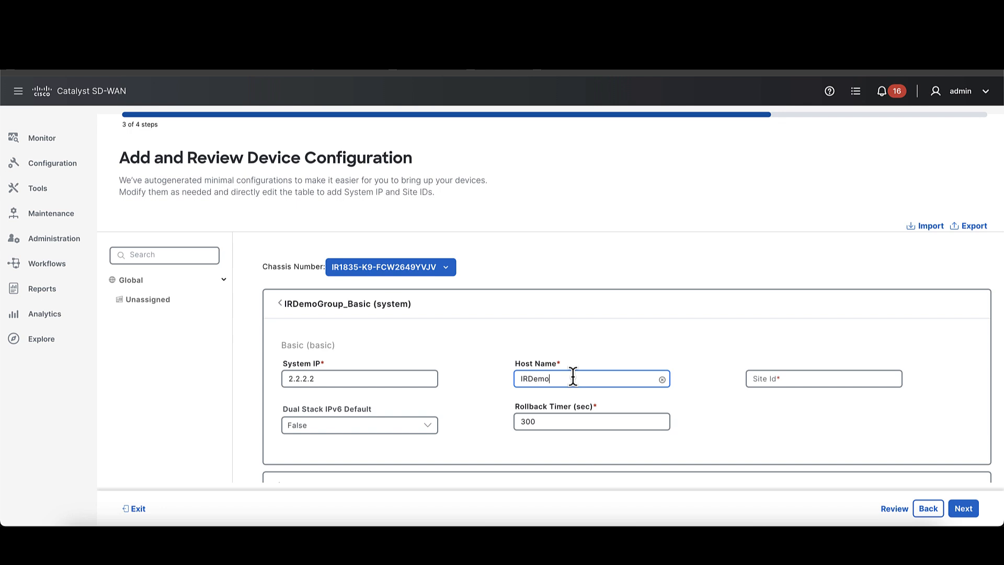
left_click(787, 377)
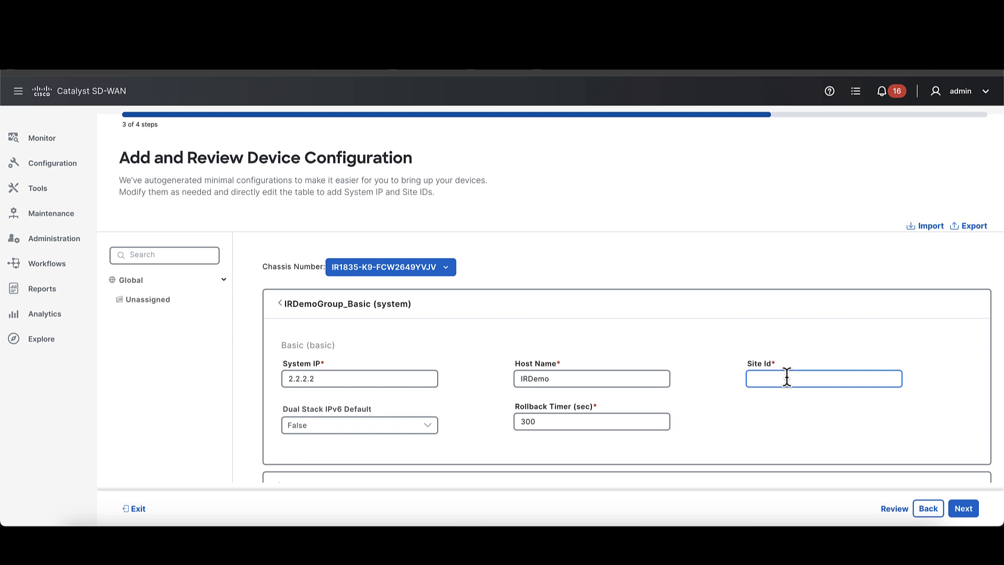
type("123456")
- Set the VPN 2 interface to GigabitEthernet0/0/0 in the IRDemoGroup_LAN service settings
scroll(849, 459, "down", 1)
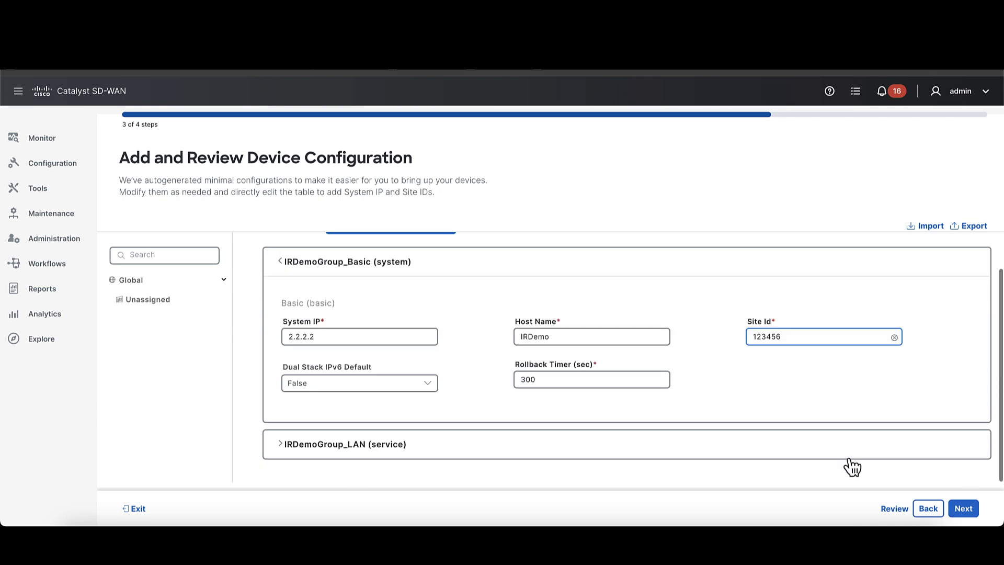
left_click(839, 452)
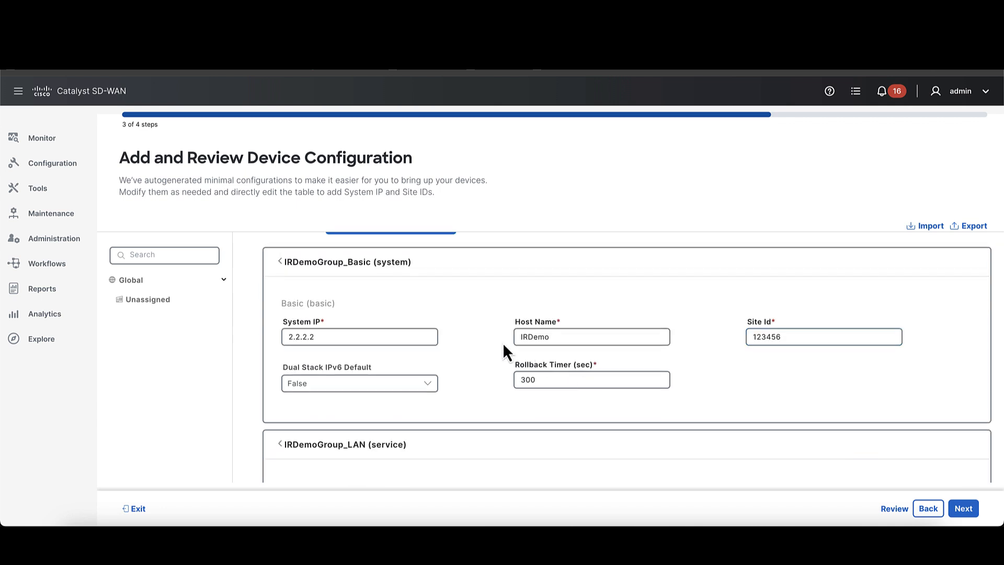
left_click(615, 381)
scroll(614, 387, "down", 3)
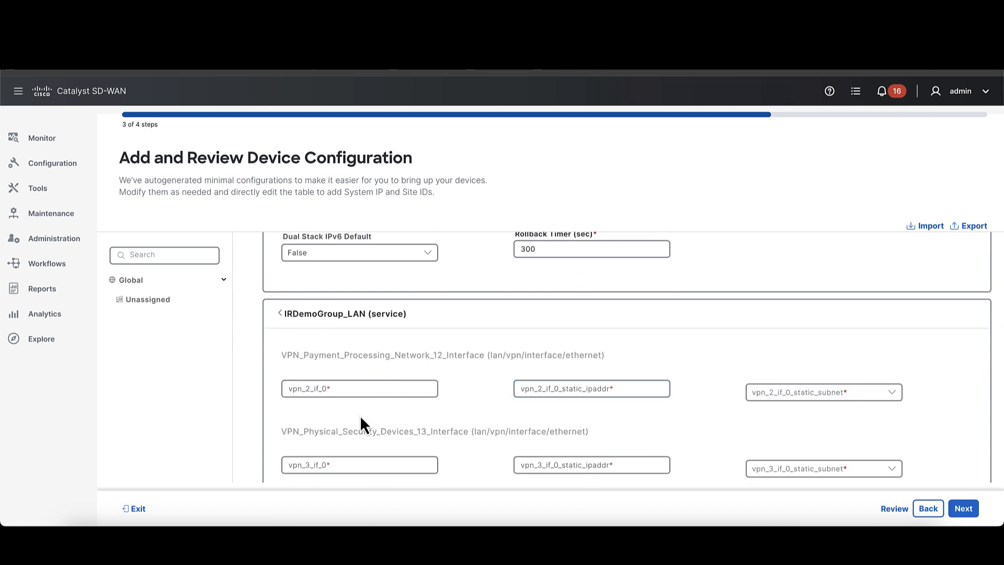
scroll(361, 417, "down", 1)
left_click(330, 340)
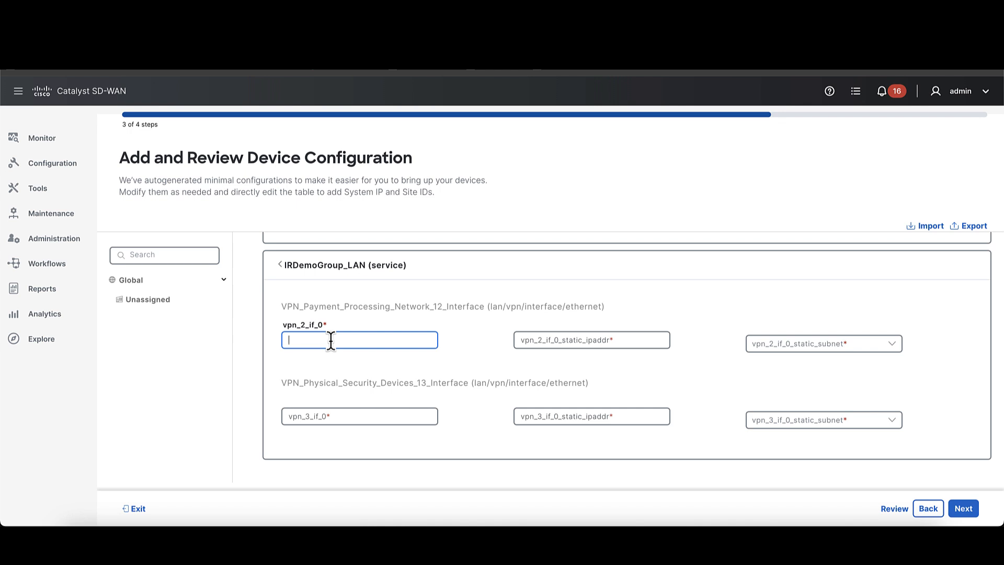
type("Gigabit Eth")
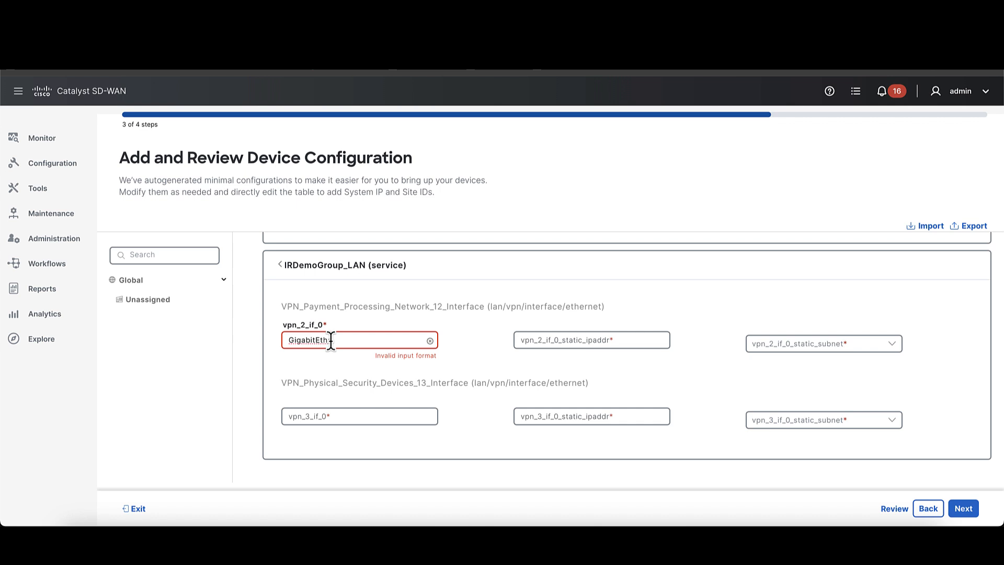
type("ernet0/0/0")
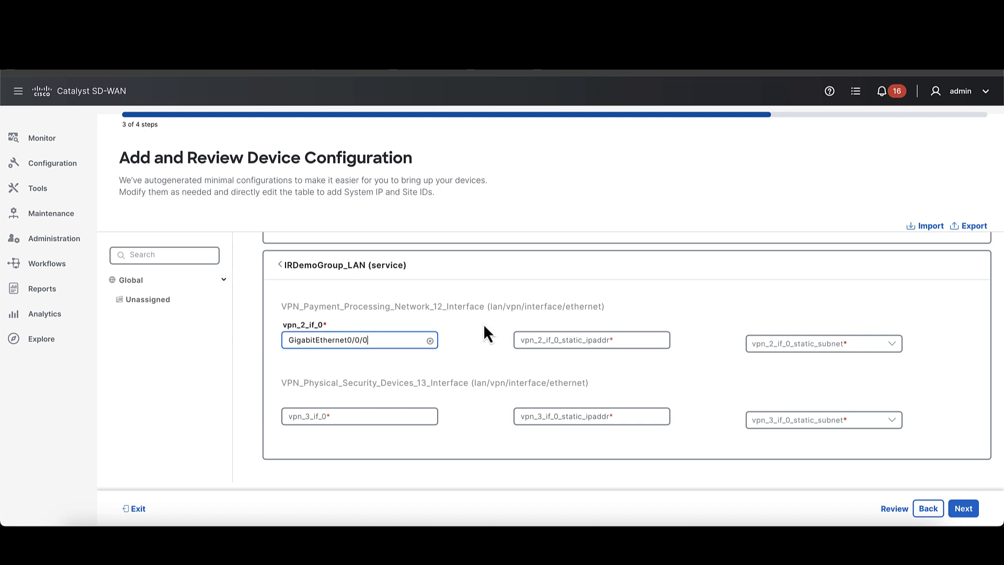
- Give the VPN 2 interface the static IP address 192.168.1.4 with subnet mask /31 255.255.255.254
left_click(581, 341)
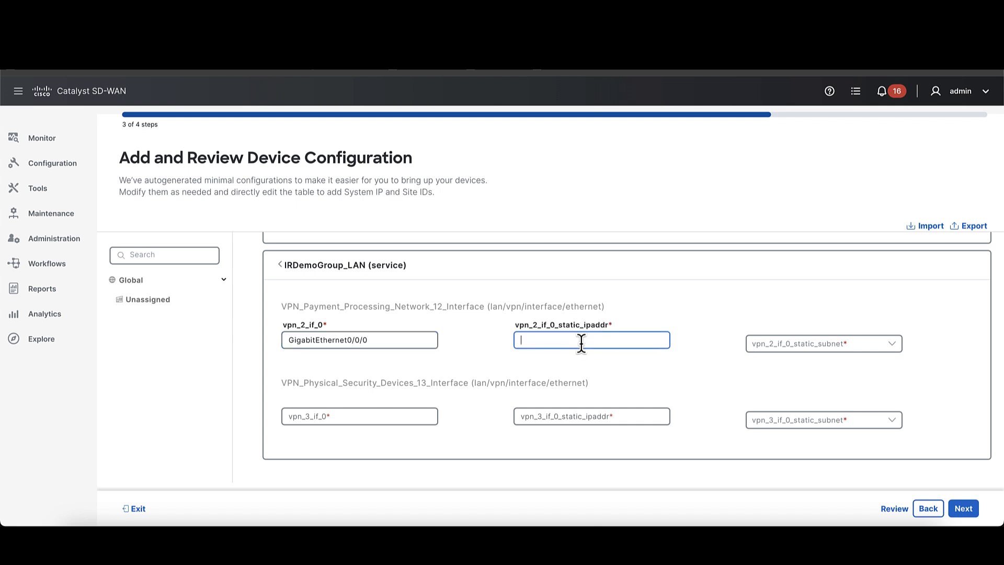
type("192.168")
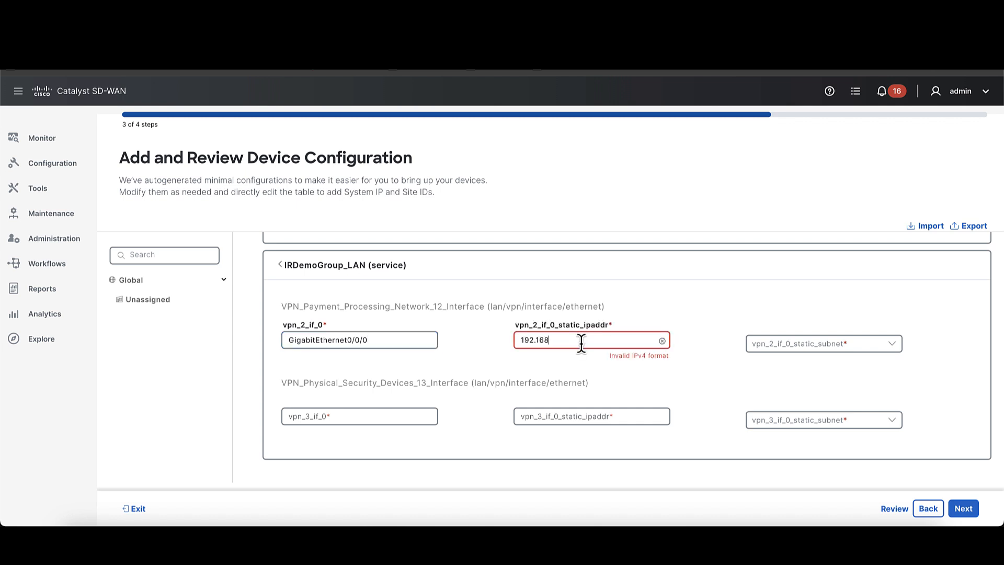
type(".1.4")
left_click(889, 352)
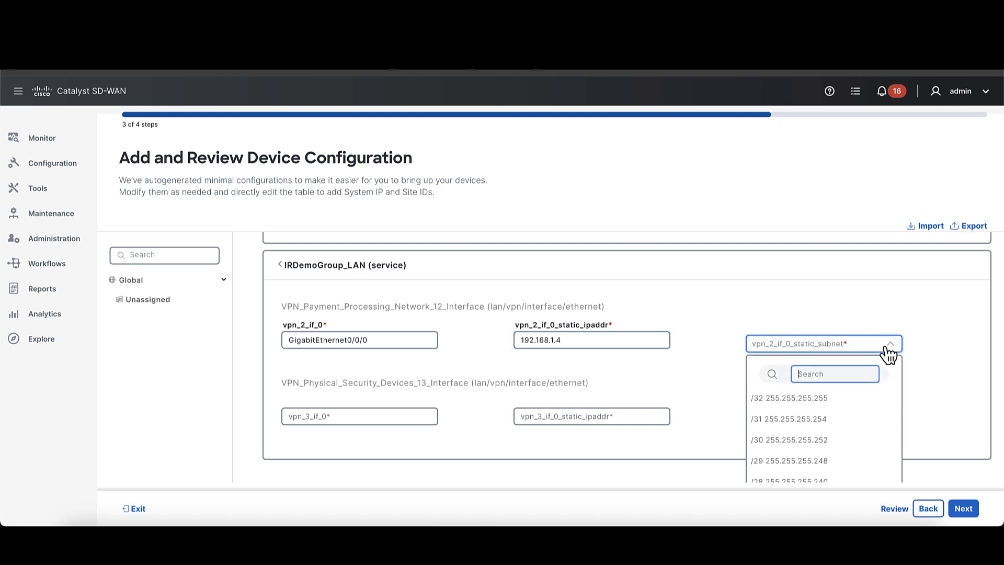
left_click(842, 428)
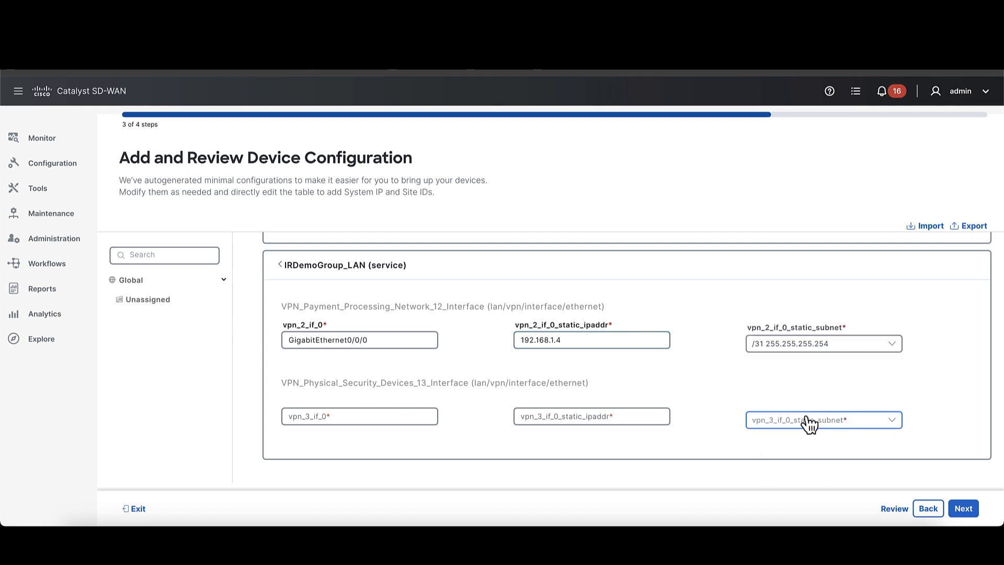
- Set the VPN 3 interface to Vlan1 with IP address 192.168.2.4 and subnet /32 255.255.255.255, and deploy the device configuration
left_click(383, 416)
type("Vlan1")
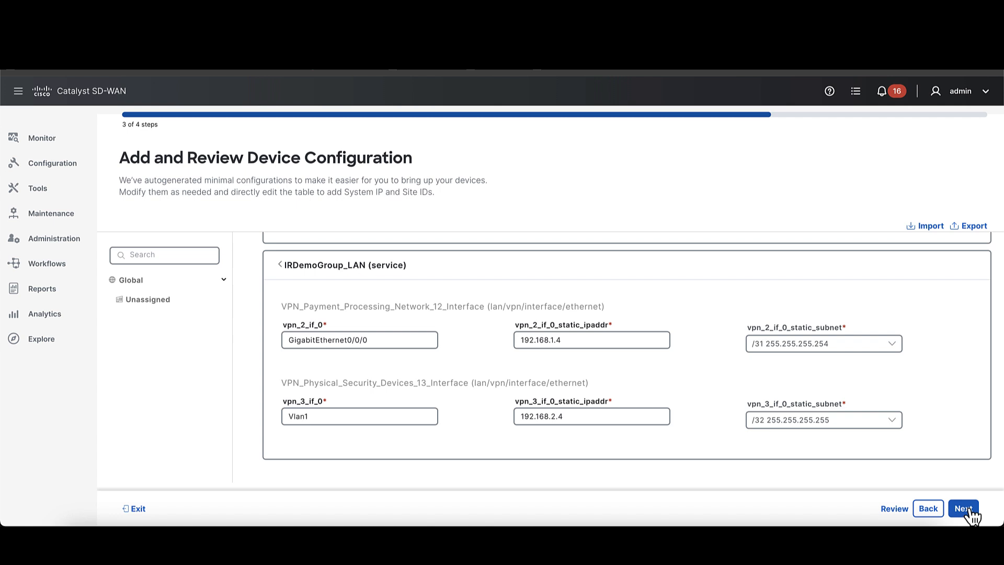
left_click(963, 509)
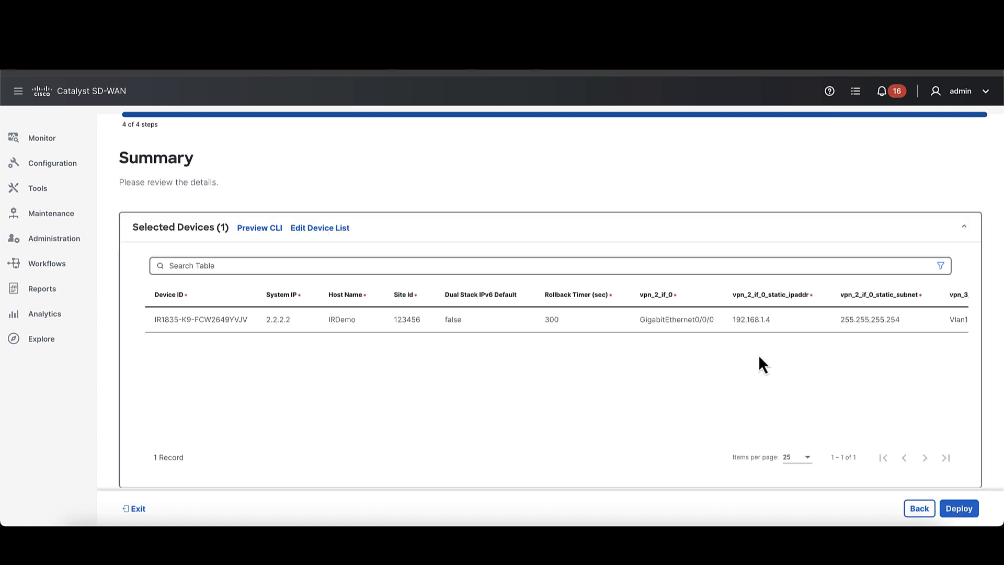
left_click(974, 510)
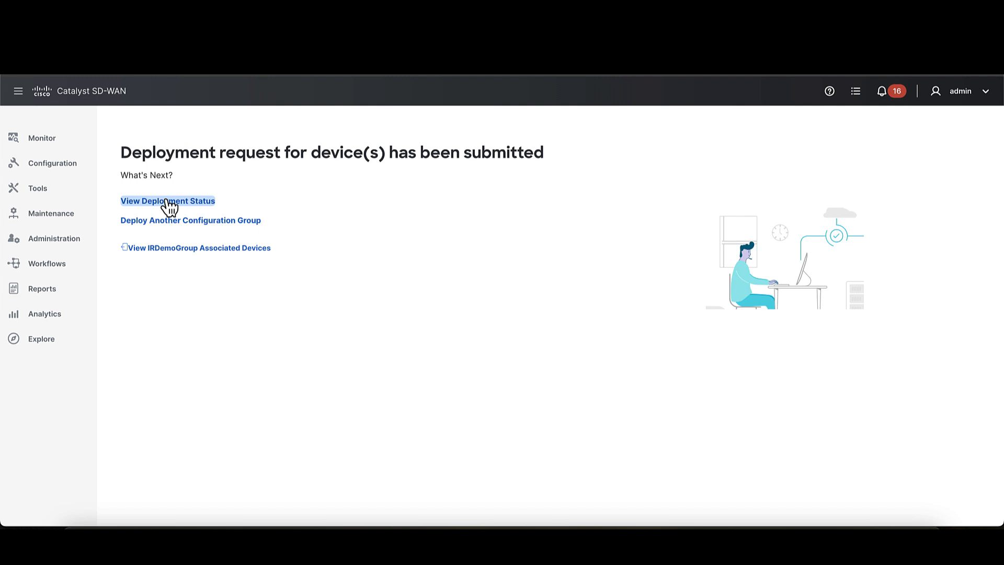
- Check the deployment status of IRDemoGroup and review the IR1835-K9 router's deployment logs
left_click(168, 201)
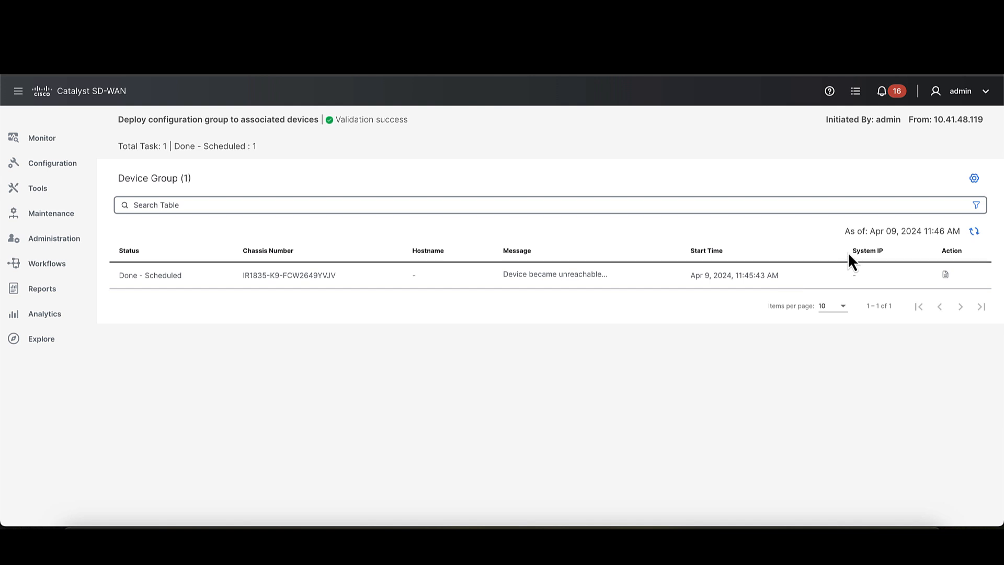
left_click(946, 274)
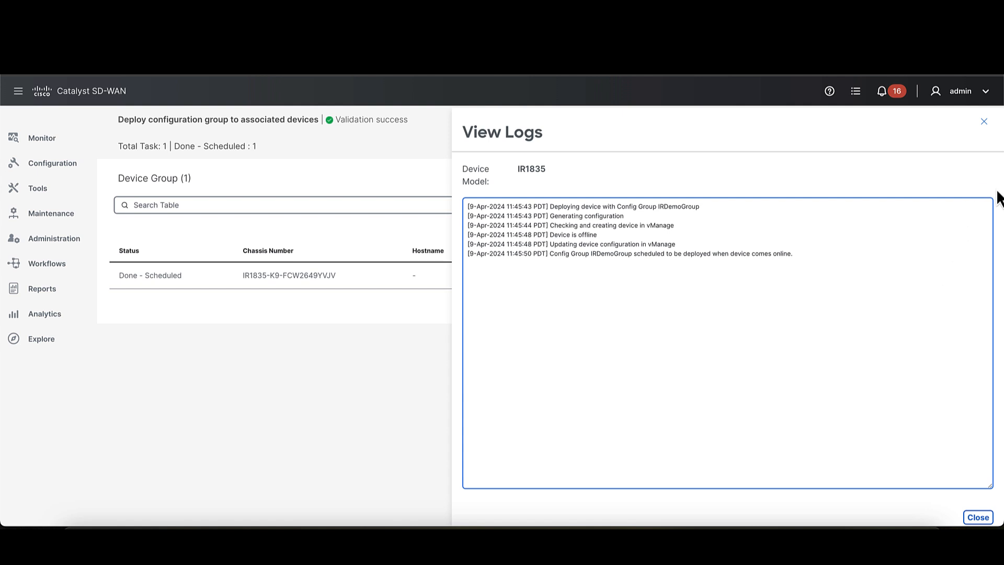
left_click(986, 123)
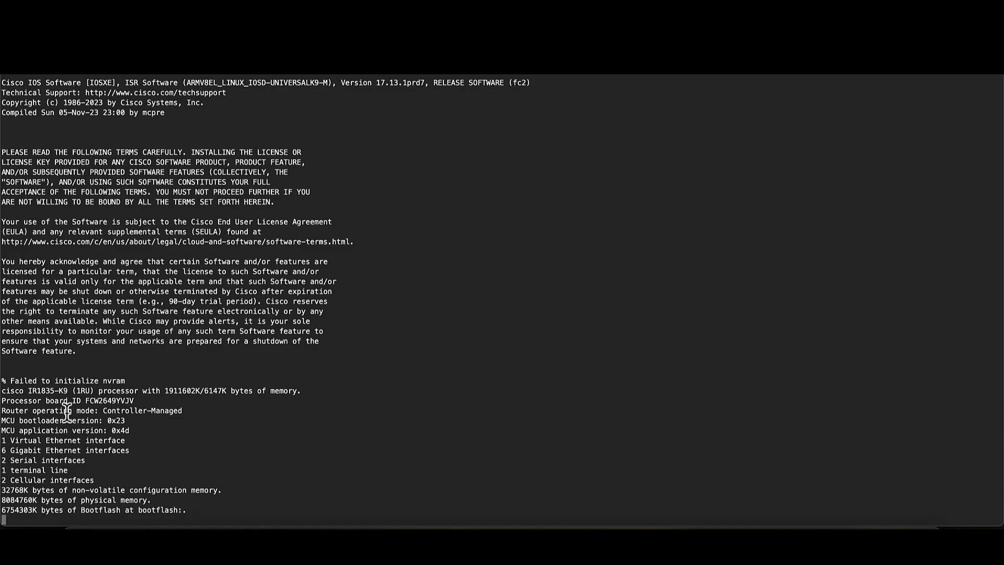
- Switch to the router's serial console and examine the hardware summary and operating mode in its boot output
left_click_drag(71, 366, 217, 505)
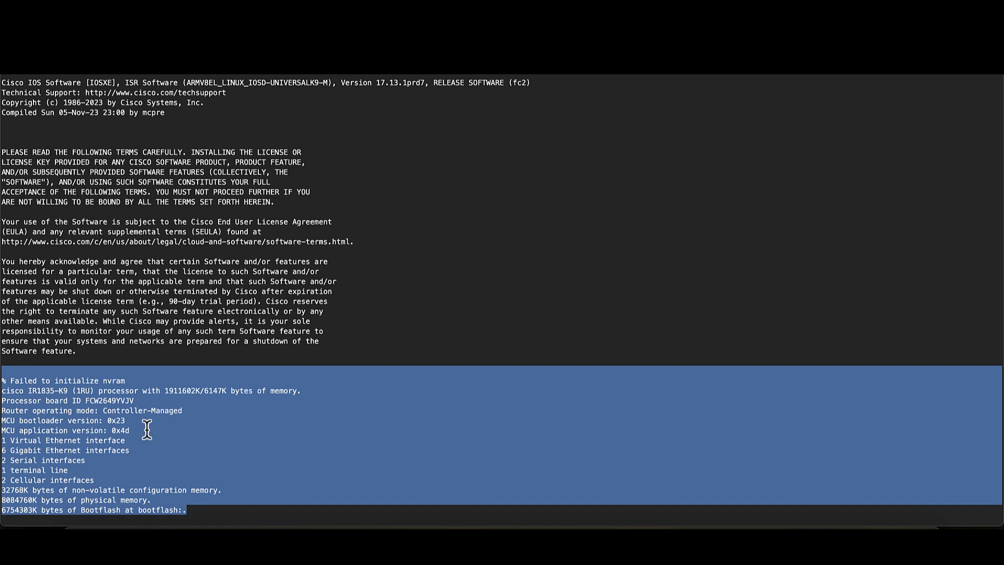
left_click(113, 418)
triple_click(133, 412)
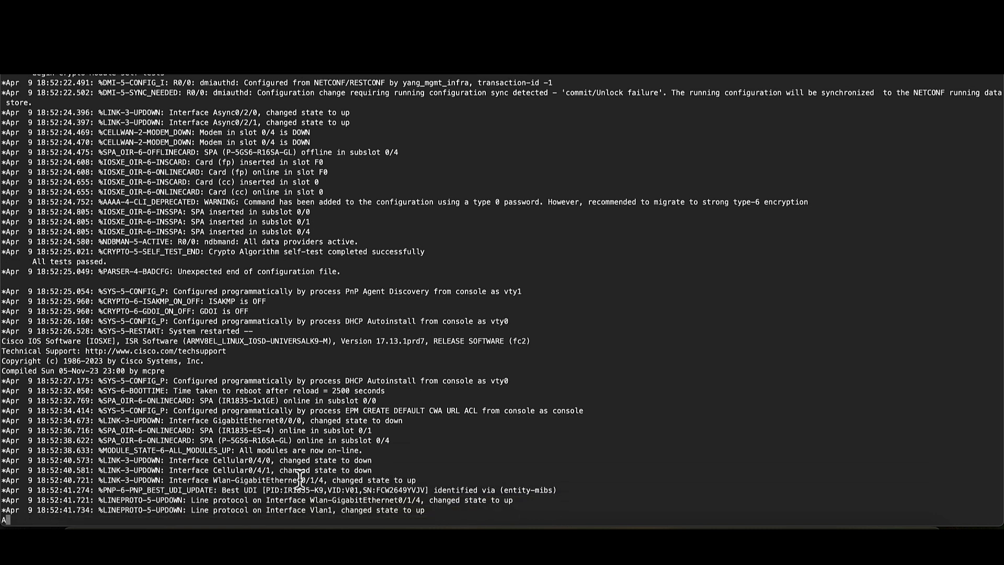
- Examine the console messages about device identification, the Cellular0/4/0 line protocol and the PnP attempt over cellular
double_click(279, 489)
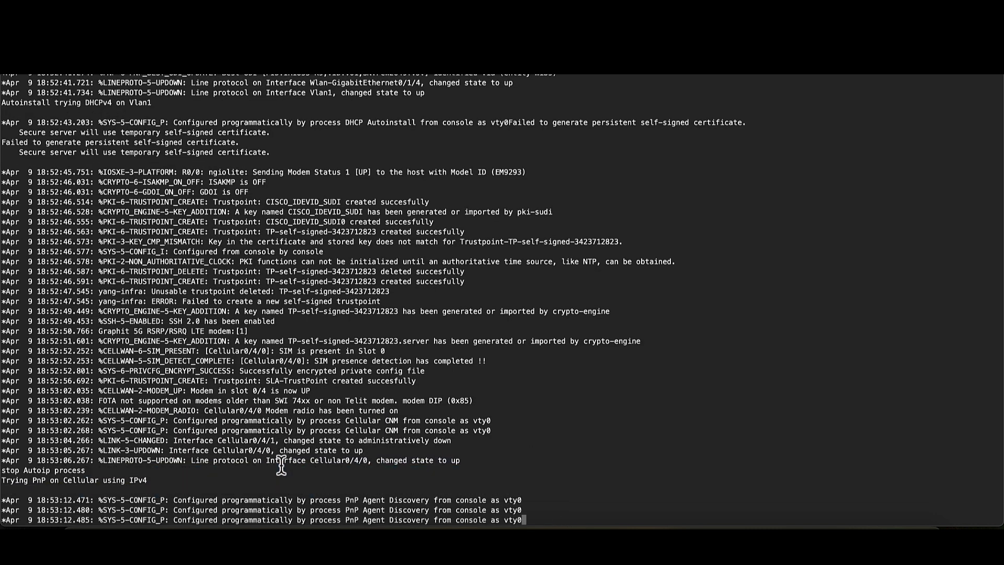
triple_click(282, 460)
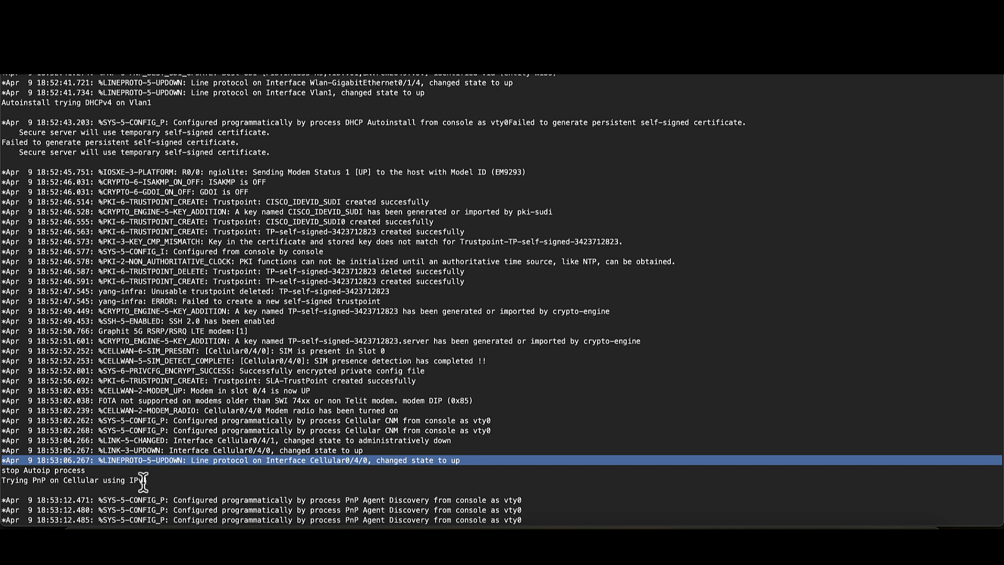
triple_click(86, 481)
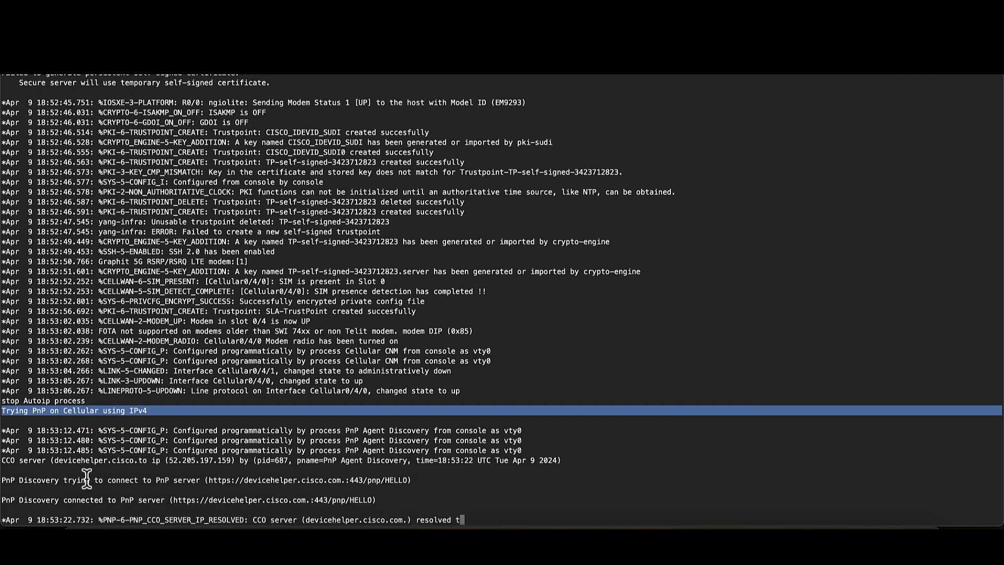
- Review the console messages on PnP discovery, from resolving devicehelper.cisco.com to the reload information and file copy
mouse_move(129, 439)
left_mouse_down()
mouse_move(256, 442)
mouse_move(292, 460)
mouse_move(97, 411)
mouse_move(94, 384)
mouse_move(130, 428)
left_mouse_up()
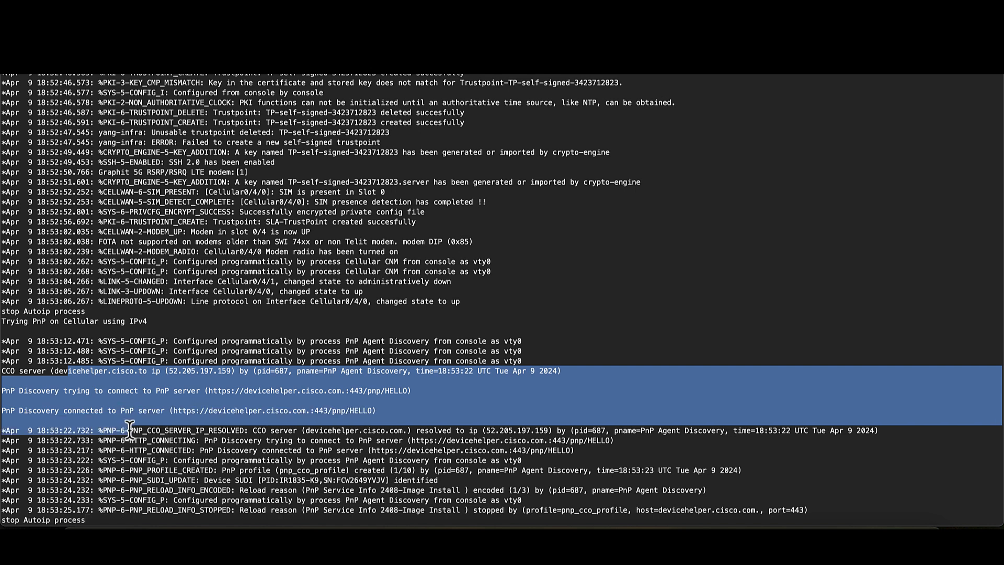
left_click_drag(130, 427, 152, 423)
triple_click(349, 430)
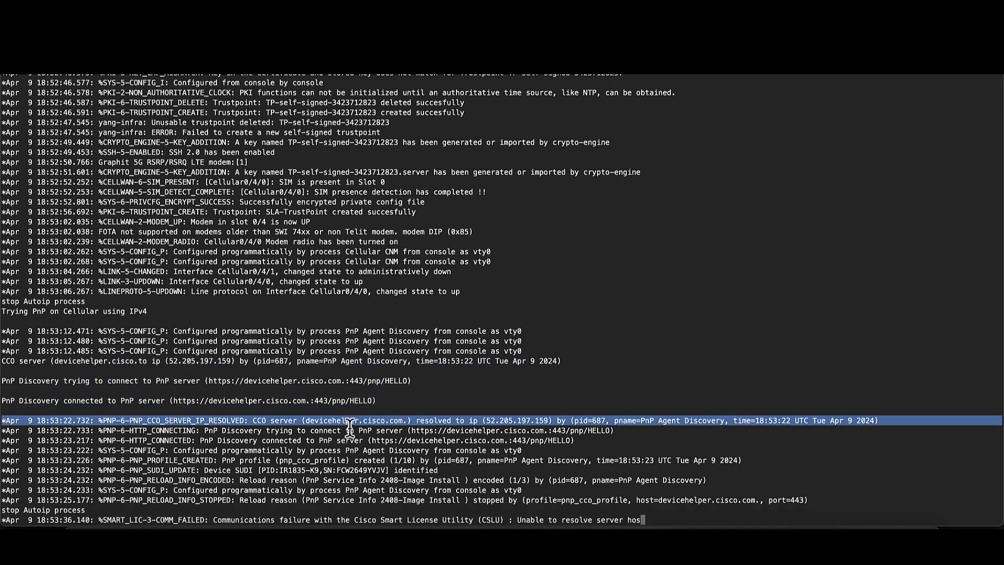
triple_click(570, 491)
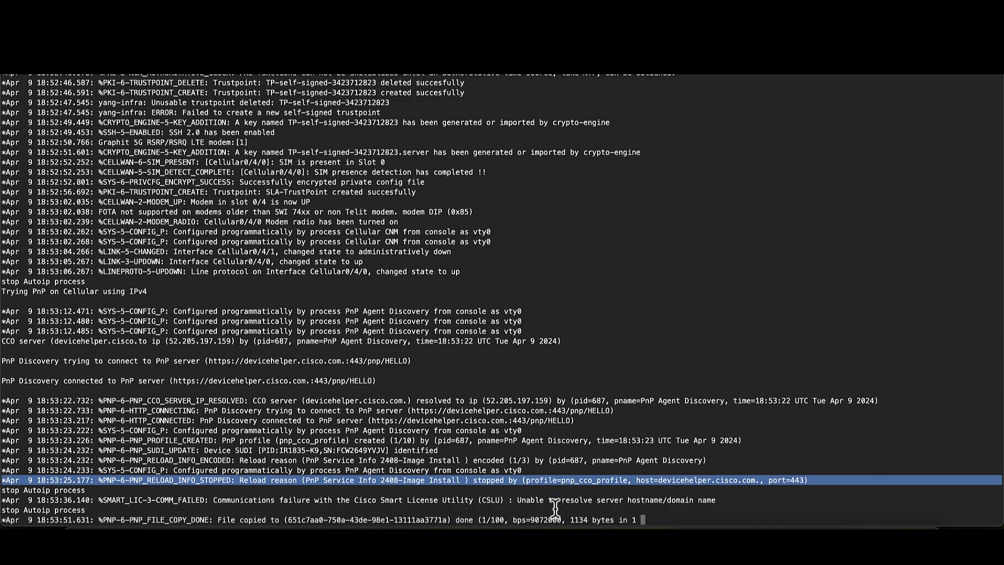
triple_click(552, 520)
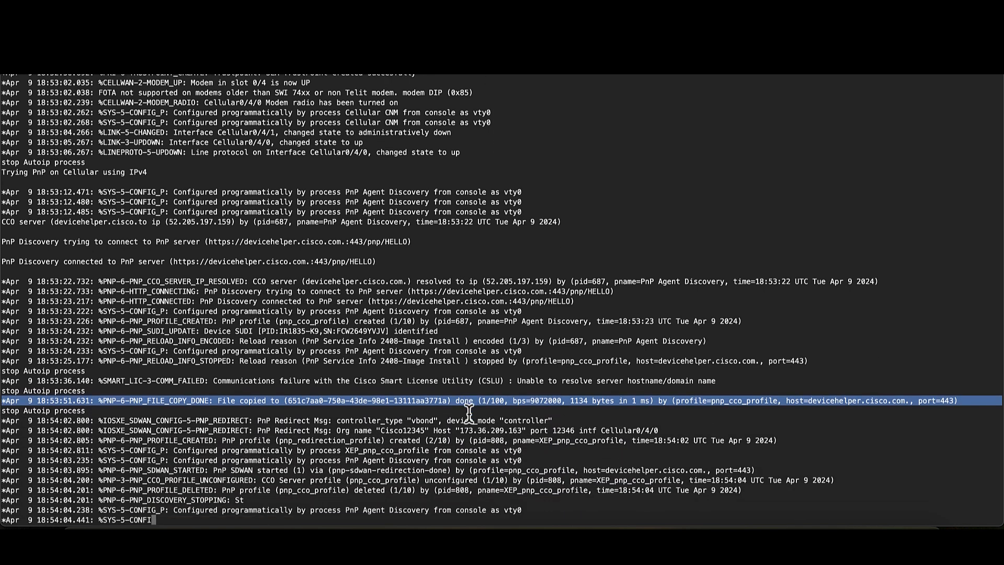
- Examine the PnP redirect messages in the console for the controller type, organization name, host and port
mouse_move(460, 393)
left_mouse_down()
mouse_move(463, 385)
mouse_move(478, 400)
left_mouse_up()
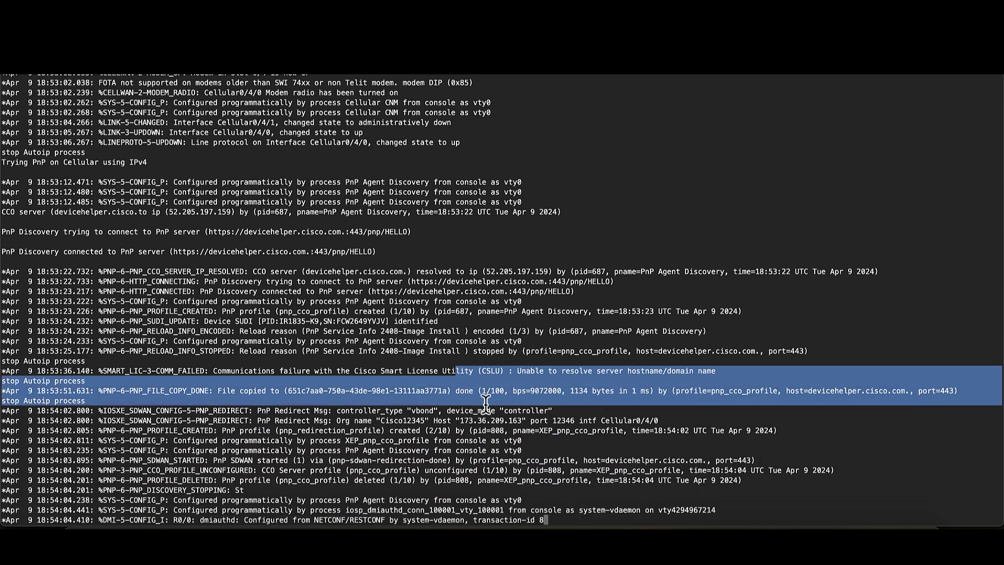
double_click(481, 411)
left_click(477, 405)
double_click(469, 360)
double_click(469, 363)
triple_click(470, 361)
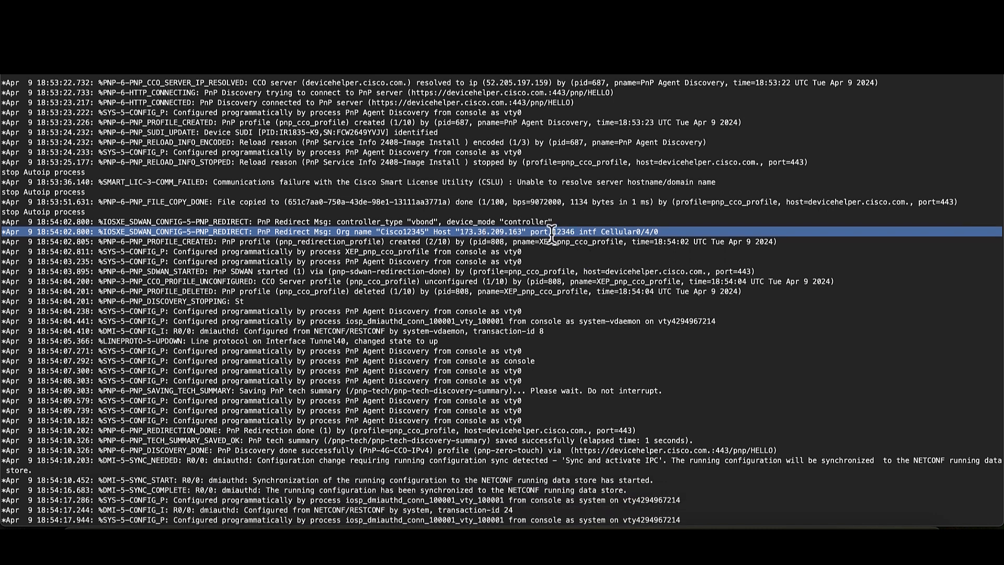
- Review the console messages on PnP discovery completion, running-configuration synchronization and the vip-bootstrap ConfD start
left_click_drag(529, 324, 526, 344)
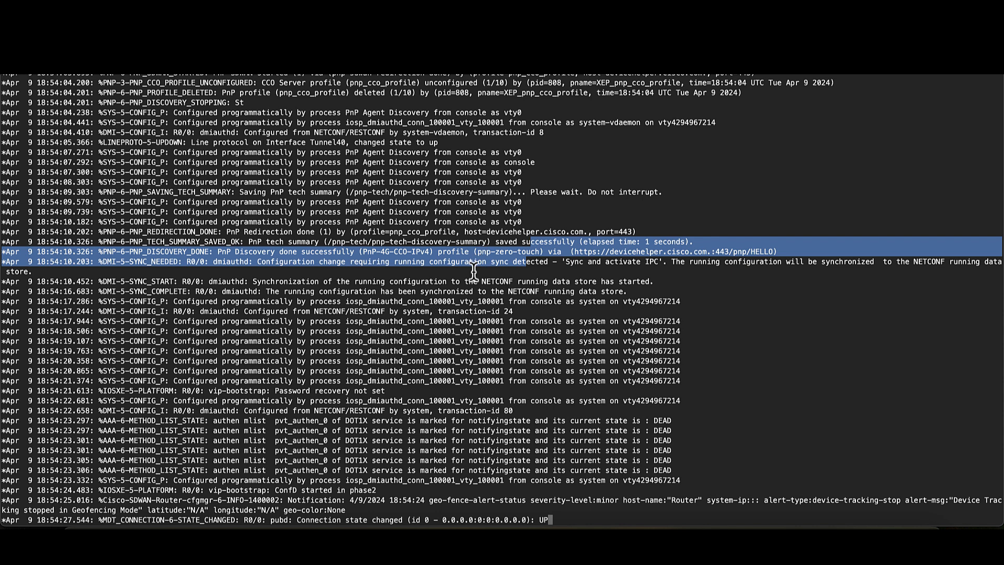
left_click_drag(474, 270, 500, 392)
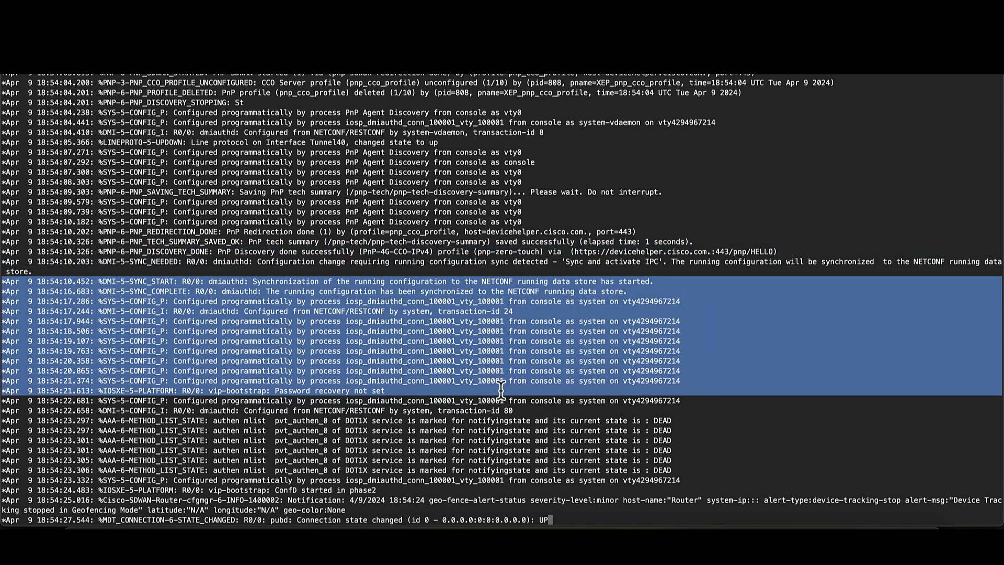
left_click_drag(528, 313, 602, 393)
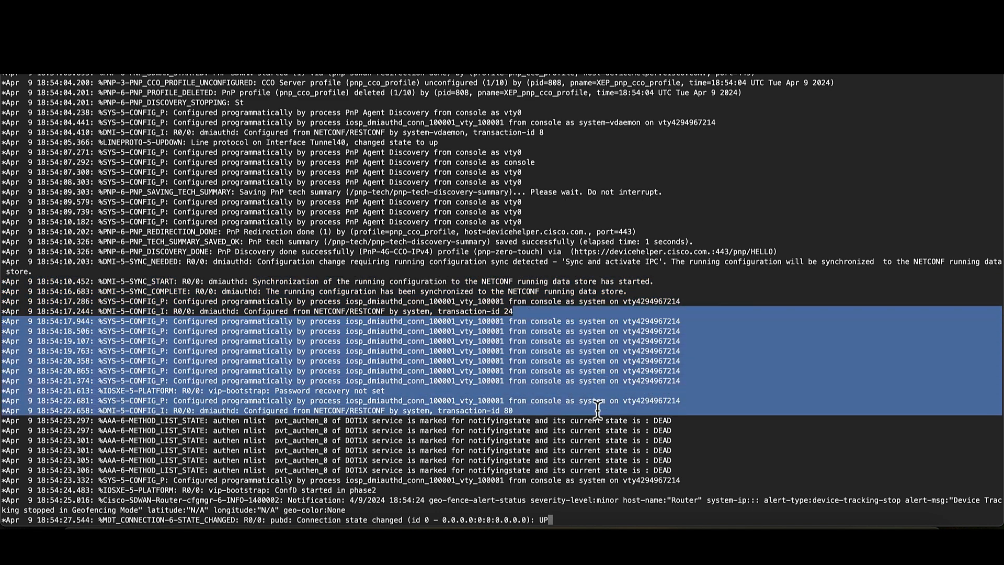
triple_click(419, 491)
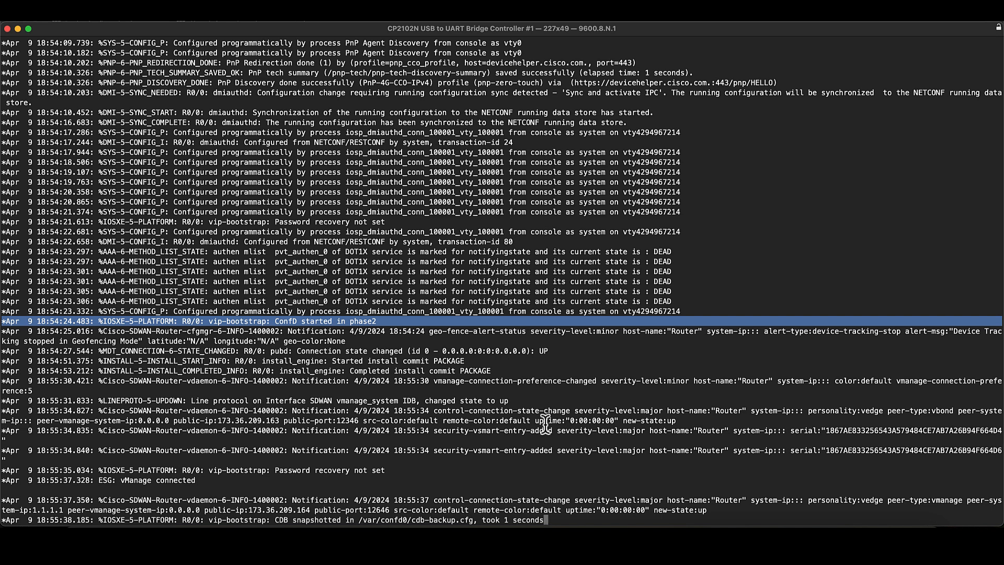
- Examine the console messages about the vmanage_system interface, the vBond control connection, vSmart entries and the vManage connection
triple_click(503, 401)
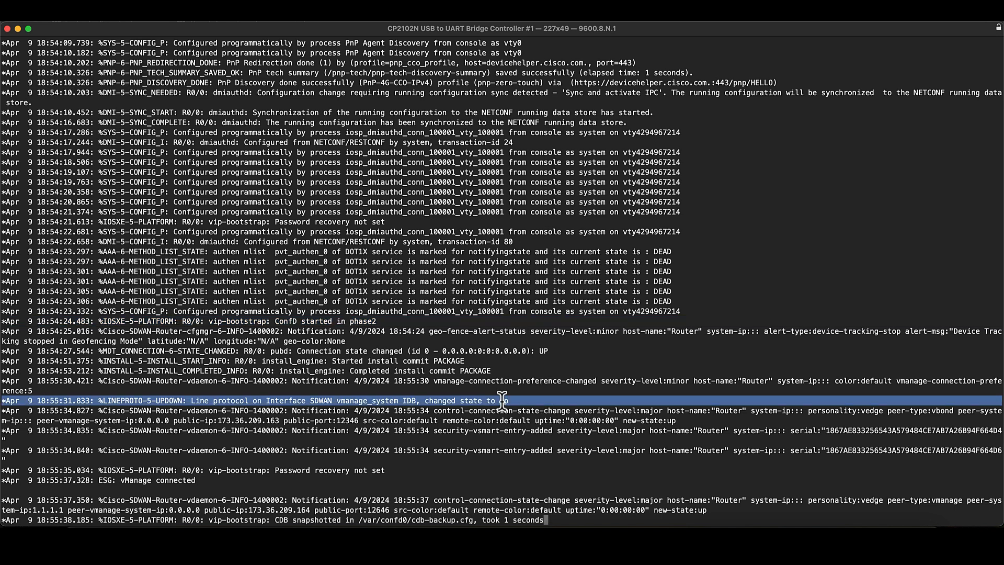
triple_click(502, 410)
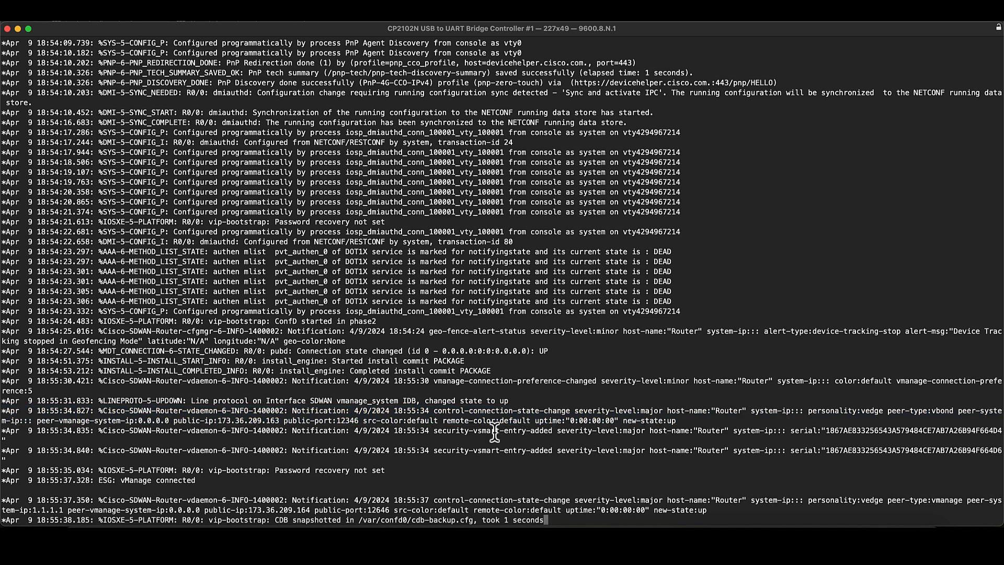
triple_click(494, 433)
triple_click(491, 453)
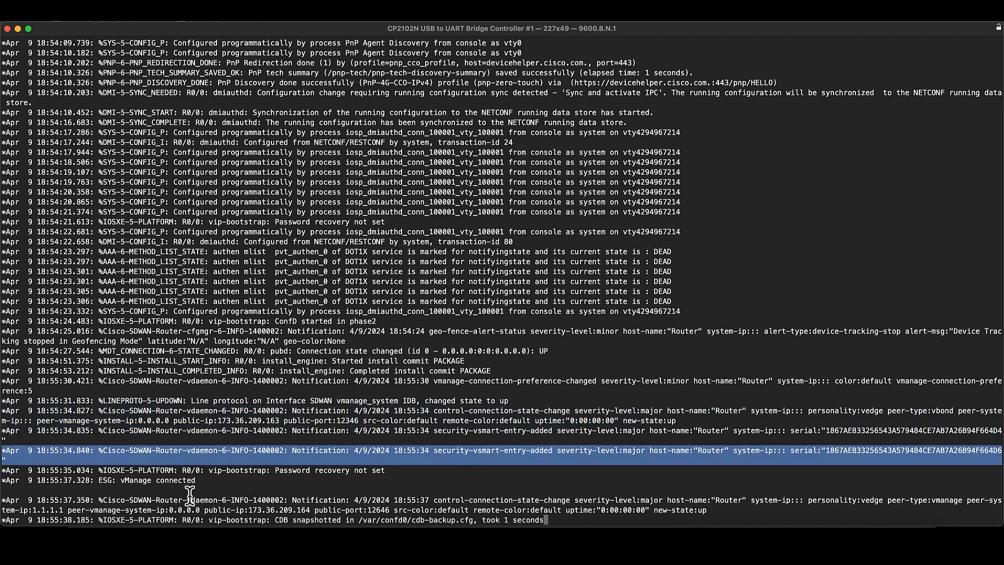
triple_click(172, 480)
triple_click(172, 481)
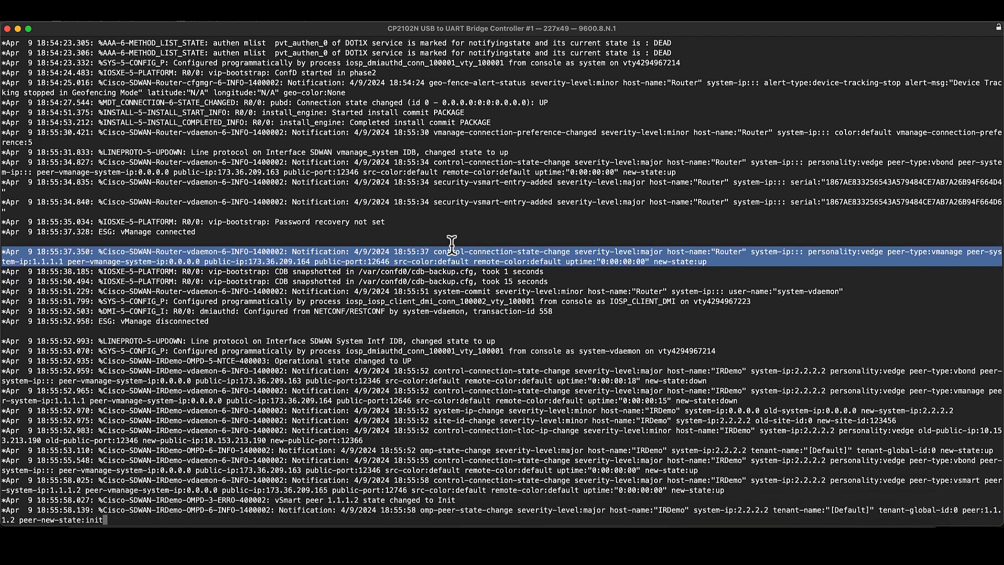
- Review the console notifications for the host name, system IP and site ID changes and the vSmart peer's OMP states
left_click_drag(454, 243, 473, 373)
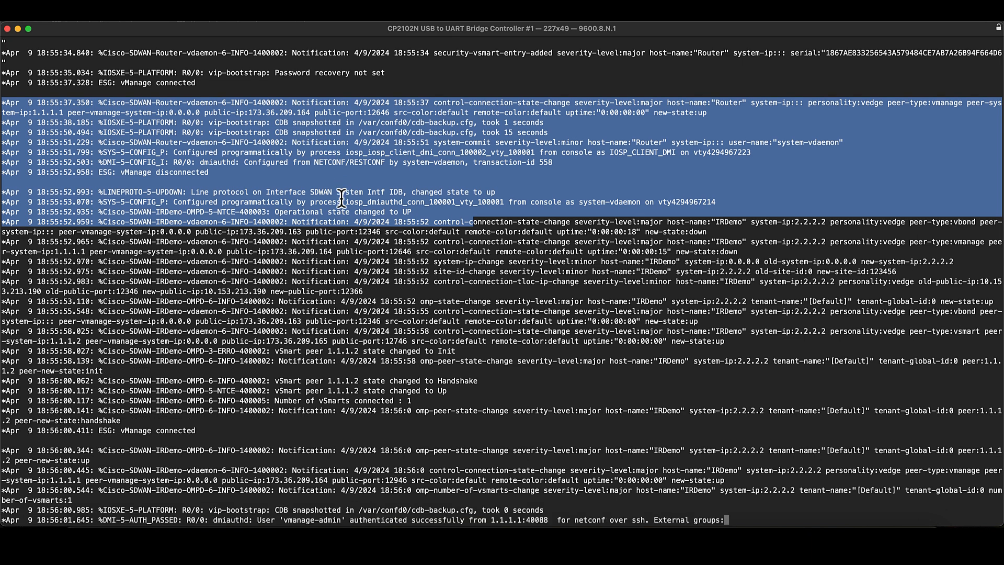
left_click_drag(368, 184, 395, 290)
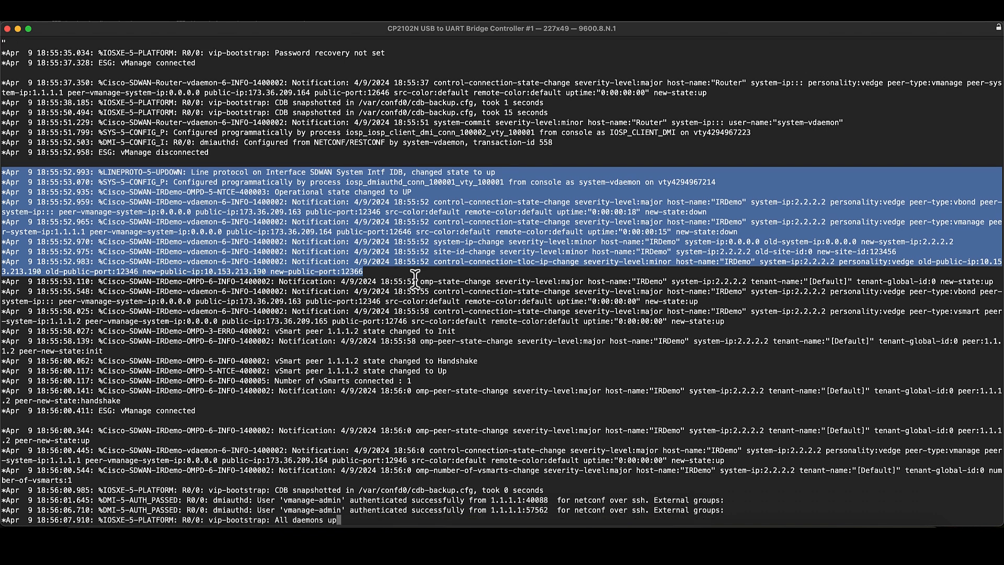
left_click_drag(424, 322, 478, 380)
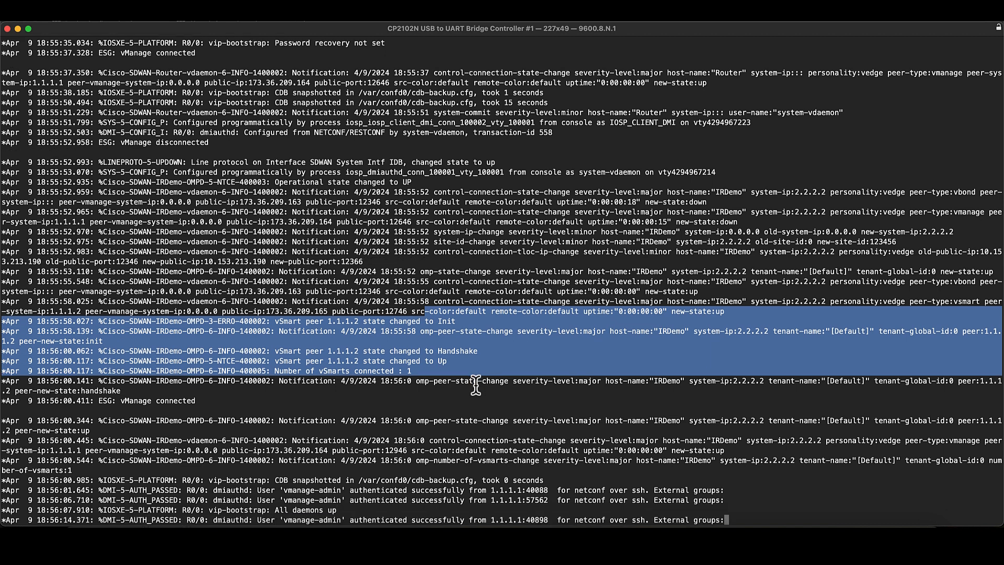
left_click(476, 380)
triple_click(476, 380)
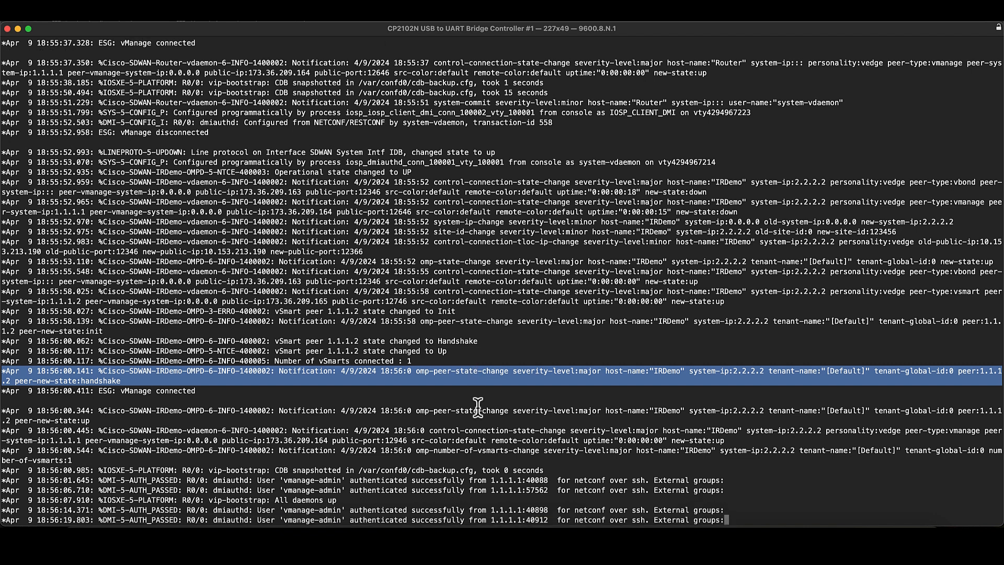
triple_click(474, 402)
triple_click(472, 409)
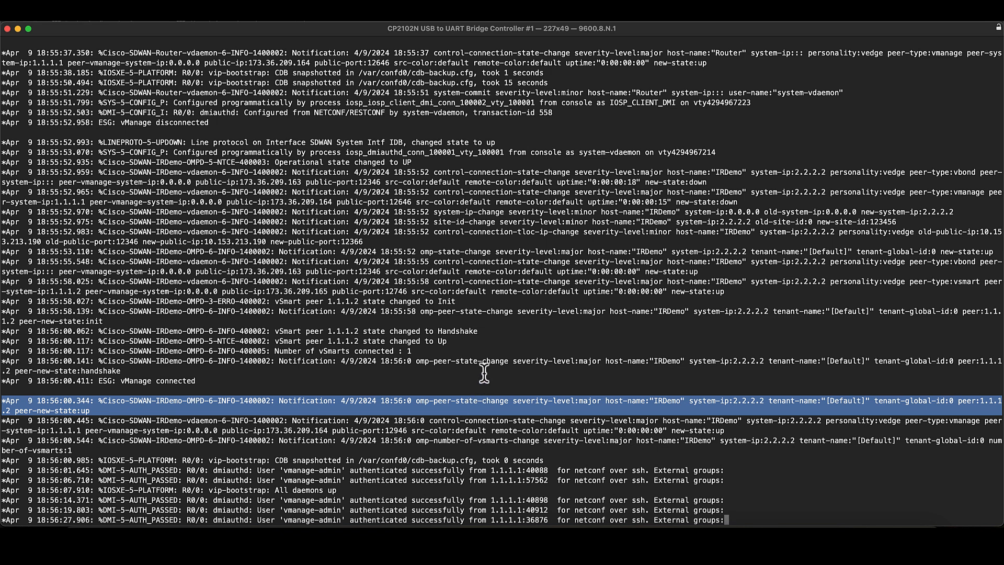
- Examine the console messages about vManage authentication and the cellular and tunnel interface state changes during configuration deployment
left_click_drag(520, 392, 730, 515)
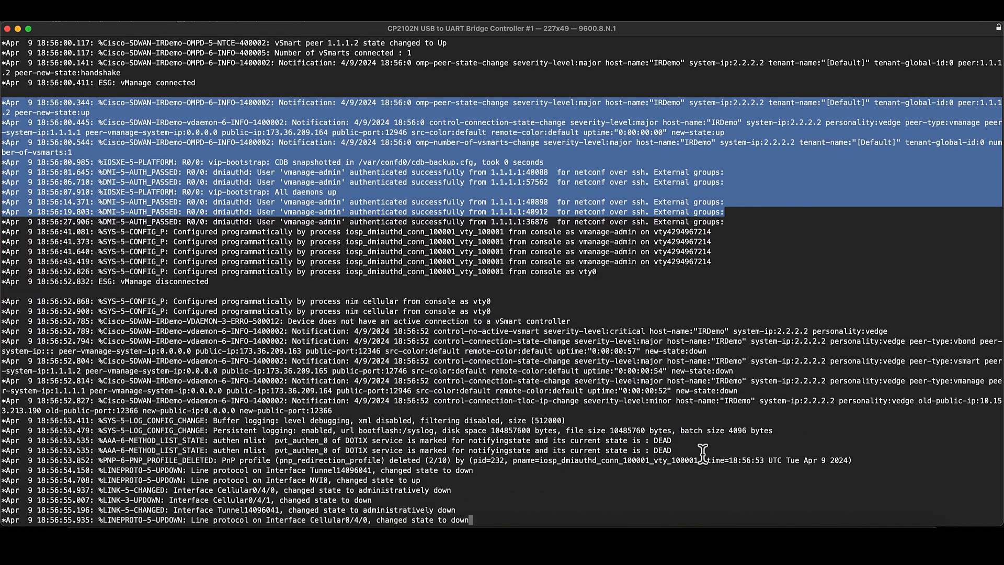
left_click_drag(385, 440, 408, 491)
left_click(407, 491)
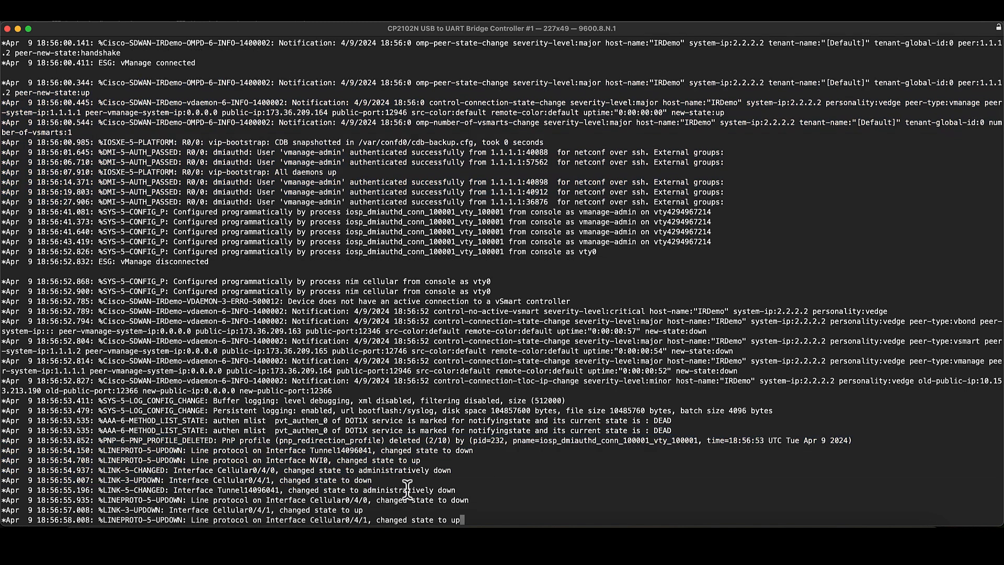
left_click_drag(412, 441, 459, 499)
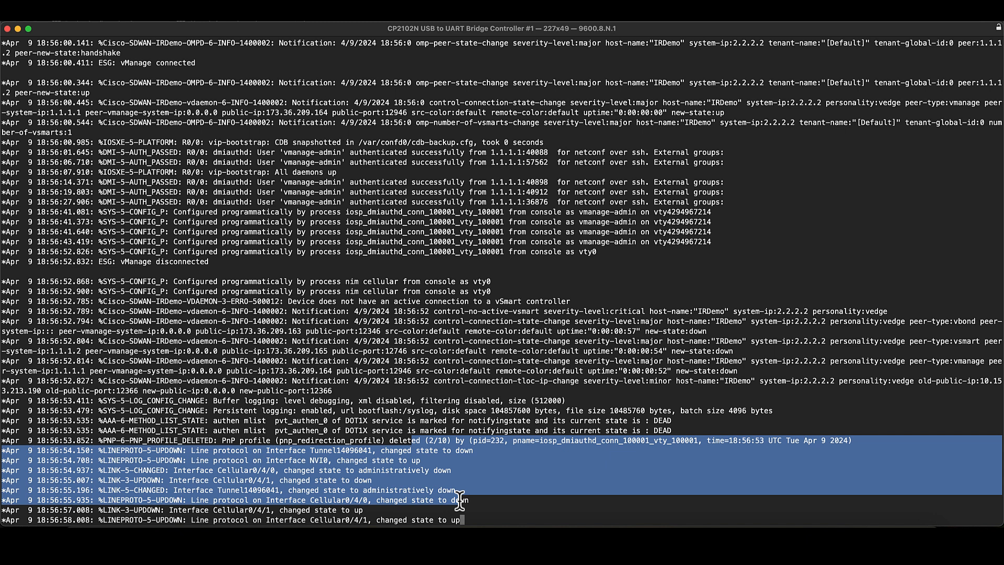
left_click_drag(460, 502, 463, 519)
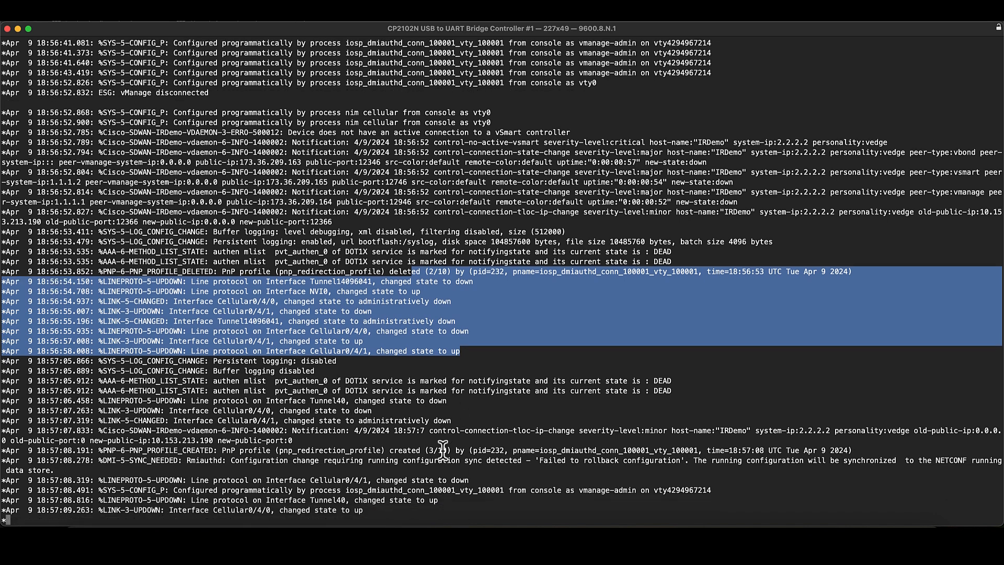
triple_click(413, 486)
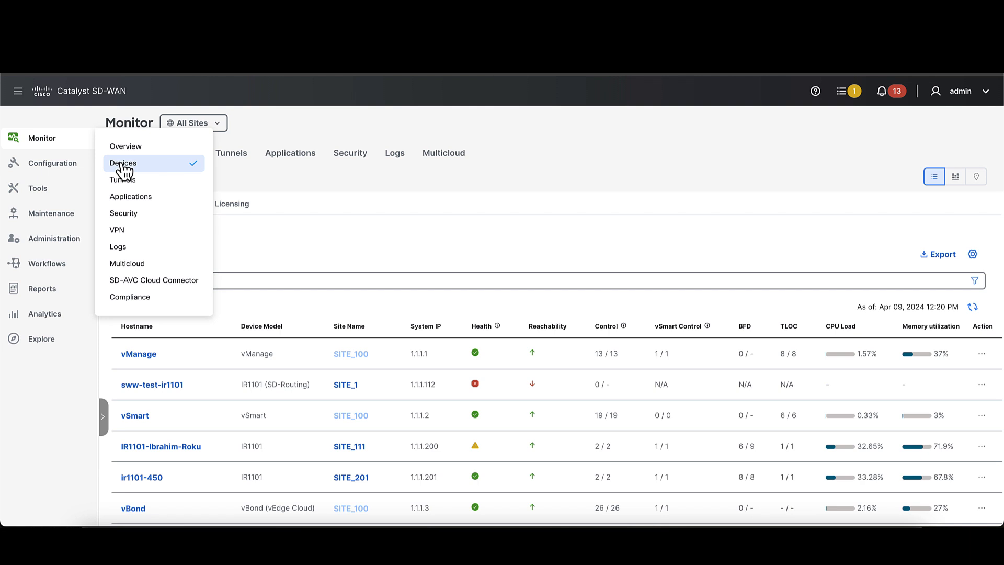
- Return to Catalyst SD-WAN, find IRDemo in the monitored devices list and view its system status
scroll(372, 271, "down", 3)
scroll(377, 301, "down", 7)
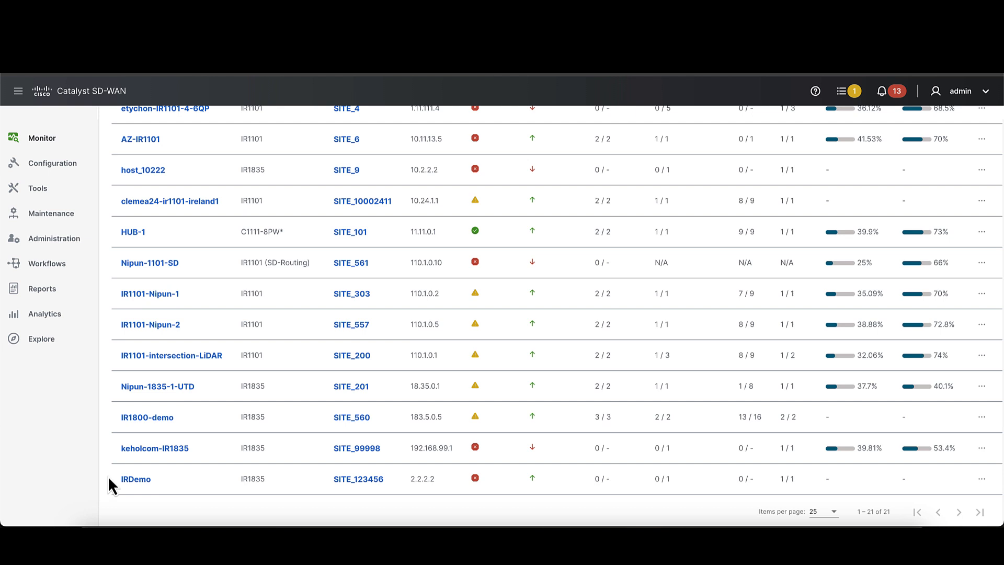
double_click(130, 481)
left_click(130, 481)
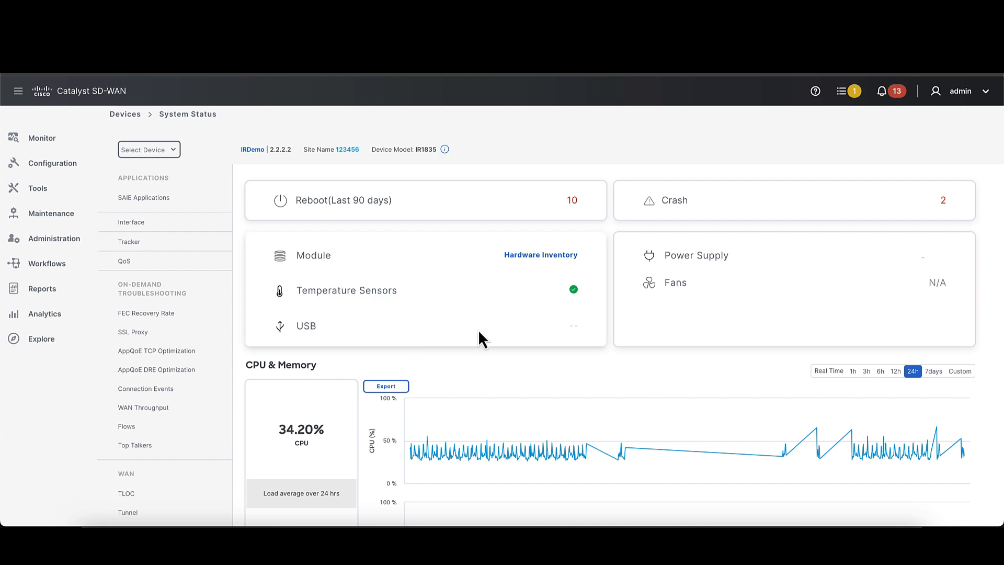
scroll(479, 333, "down", 2)
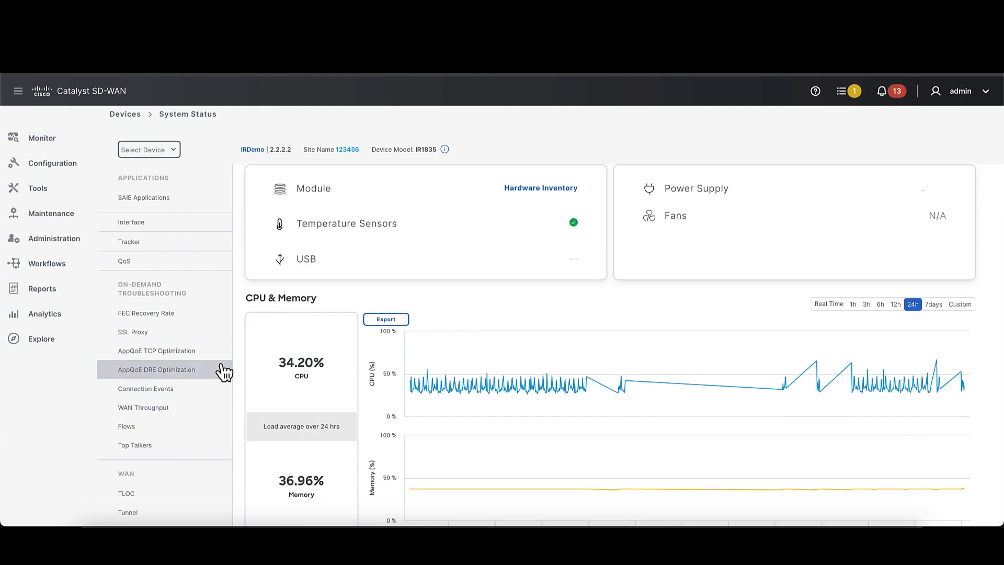
- View IRDemo's interface monitoring page and examine the receive and transmit traffic charts and the interface table
left_click(134, 225)
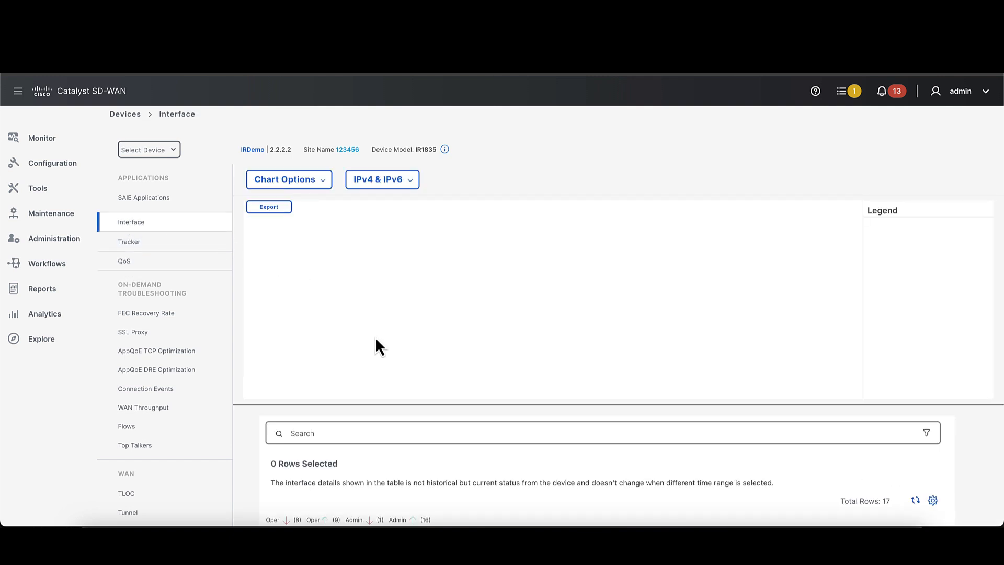
scroll(450, 338, "down", 2)
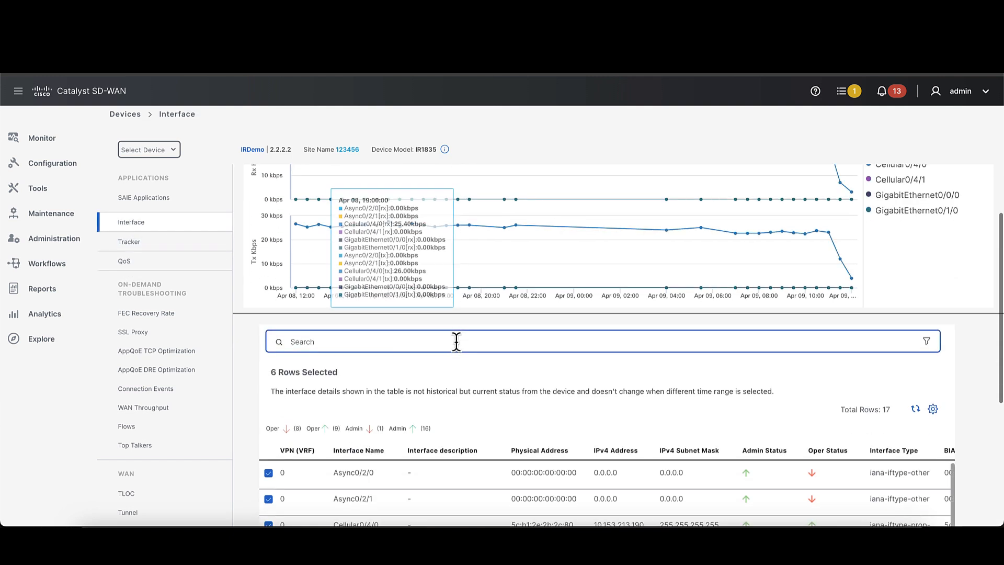
scroll(456, 343, "up", 2)
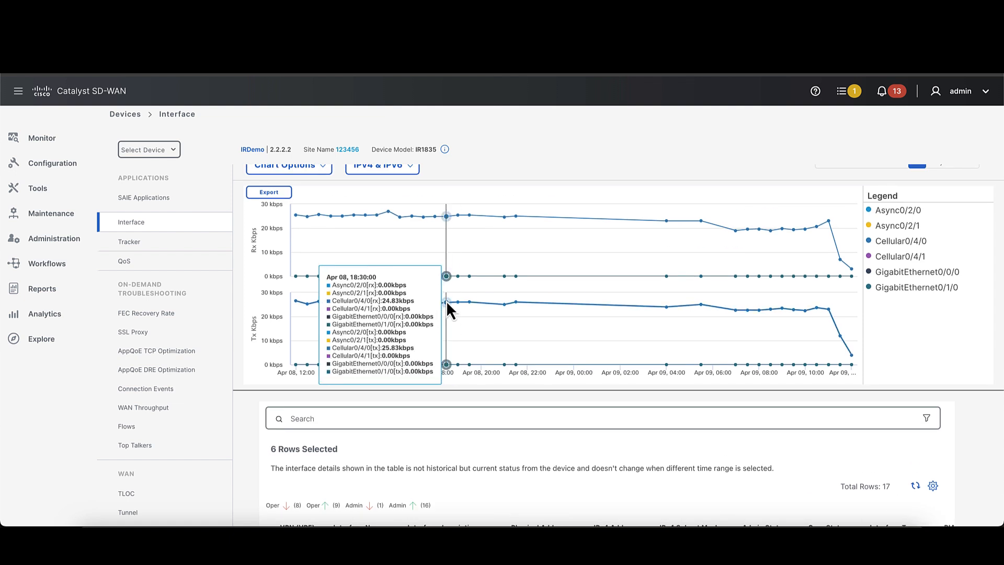
scroll(448, 305, "up", 1)
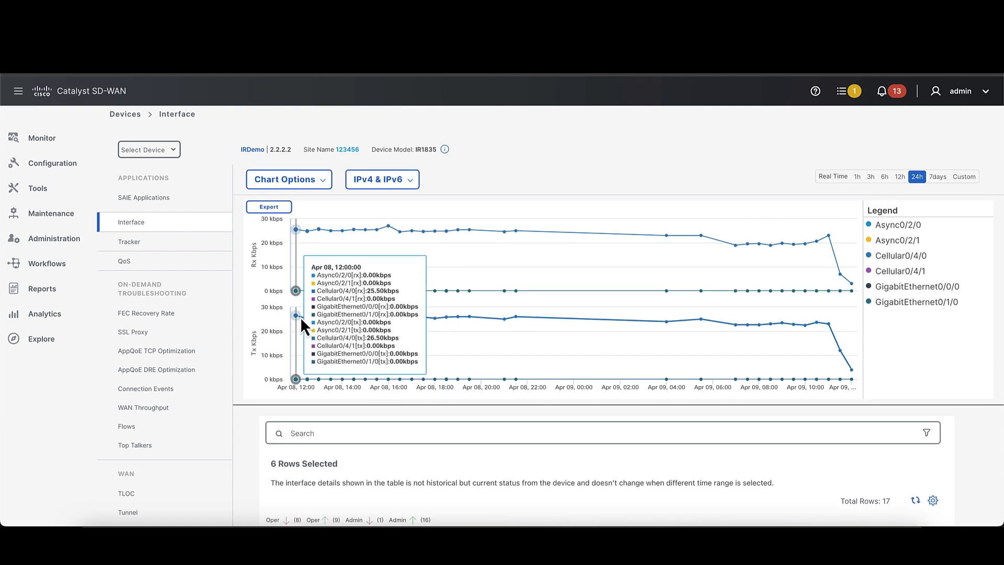
- View IRDemo's control connections to the vSmart and vManage peers
scroll(157, 377, "down", 3)
scroll(152, 373, "down", 1)
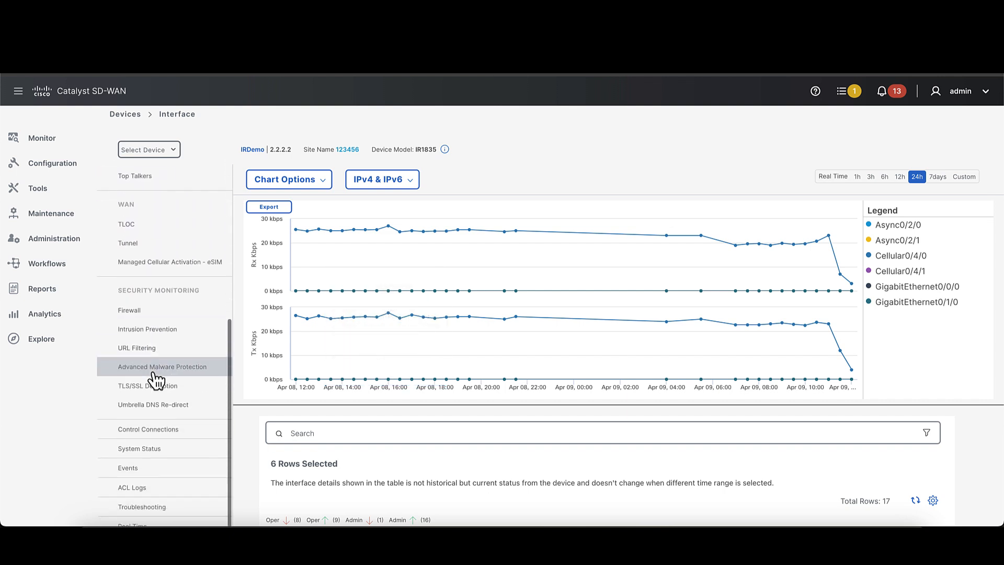
scroll(156, 379, "down", 1)
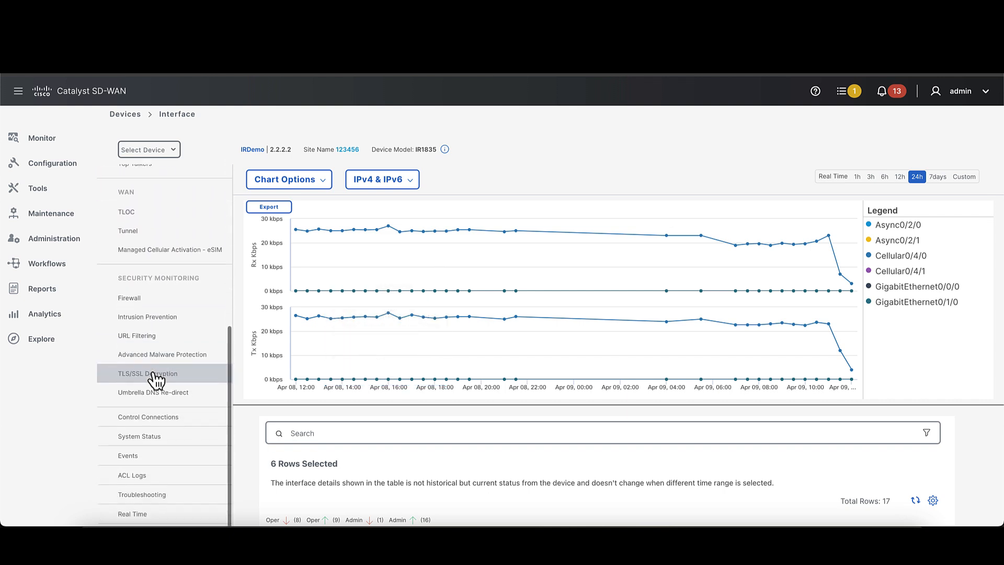
left_click(158, 423)
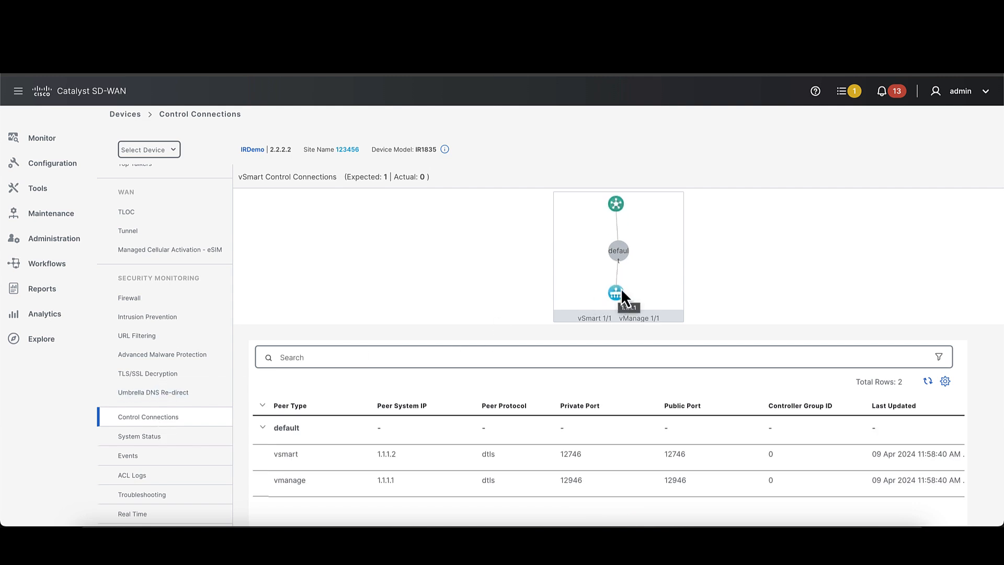
- Return to IRDemo's system status and review the hardware details and the CPU and memory charts
left_click(149, 436)
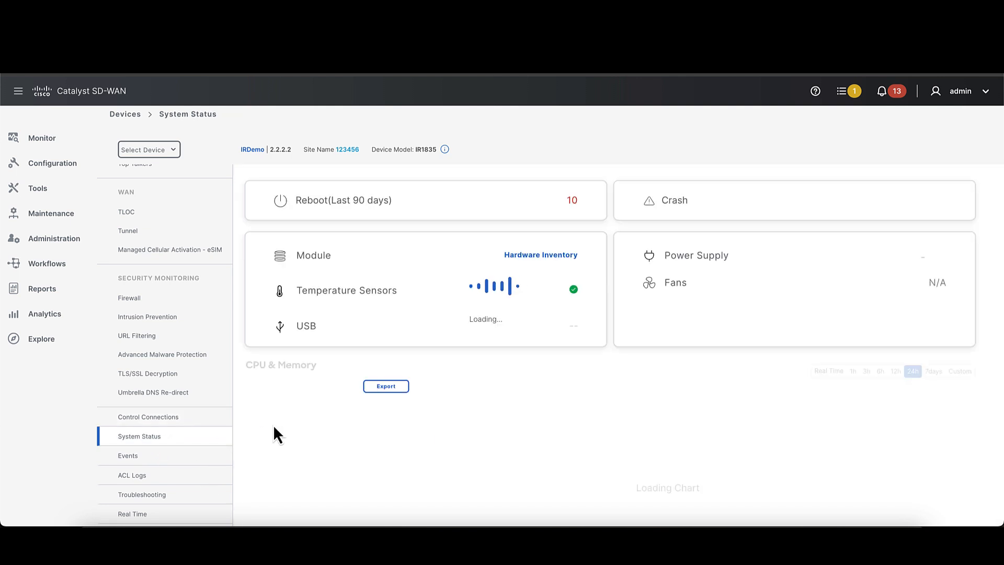
scroll(385, 405, "down", 2)
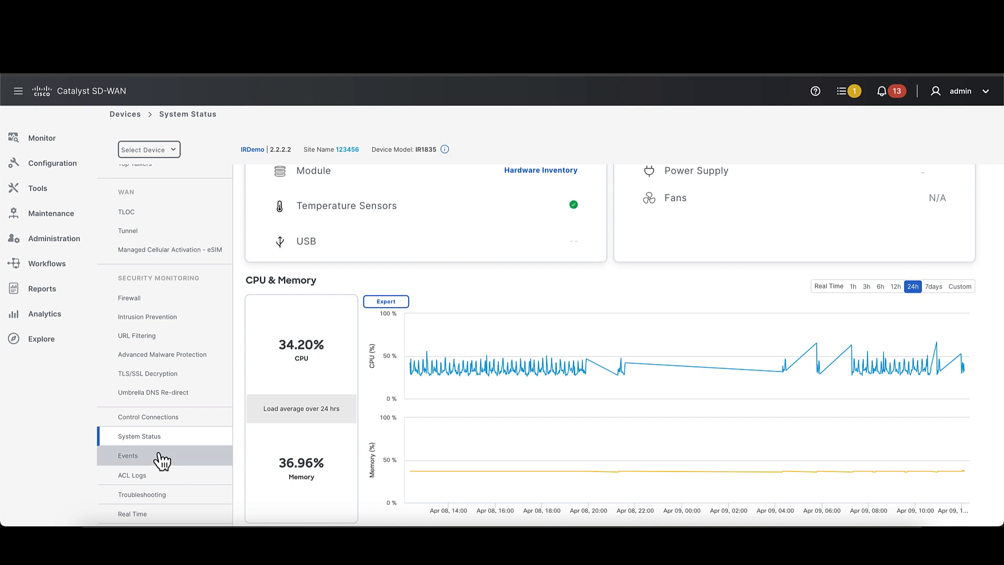
scroll(162, 460, "down", 1)
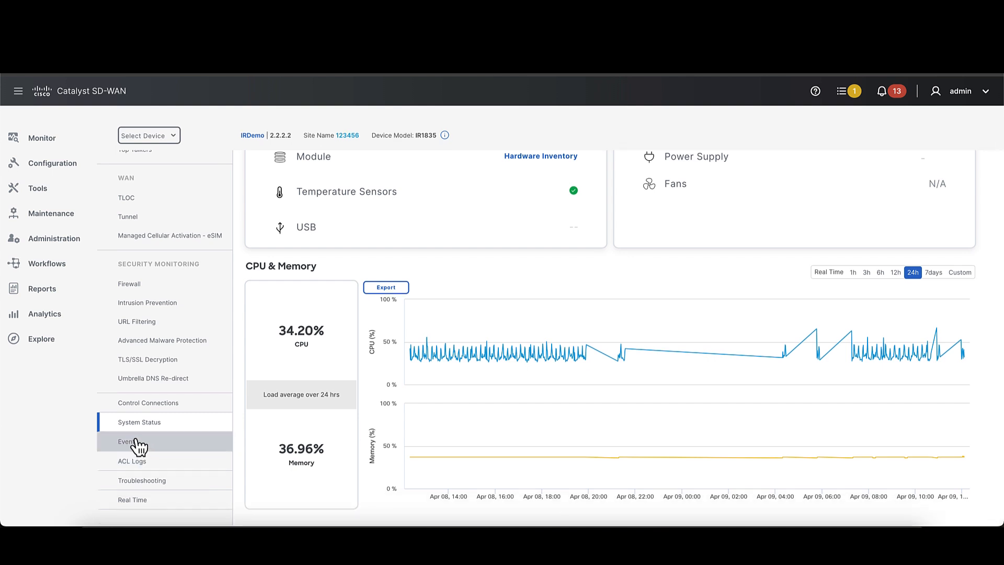
- View IRDemo's events and review the hourly histogram and the event list
left_click(140, 446)
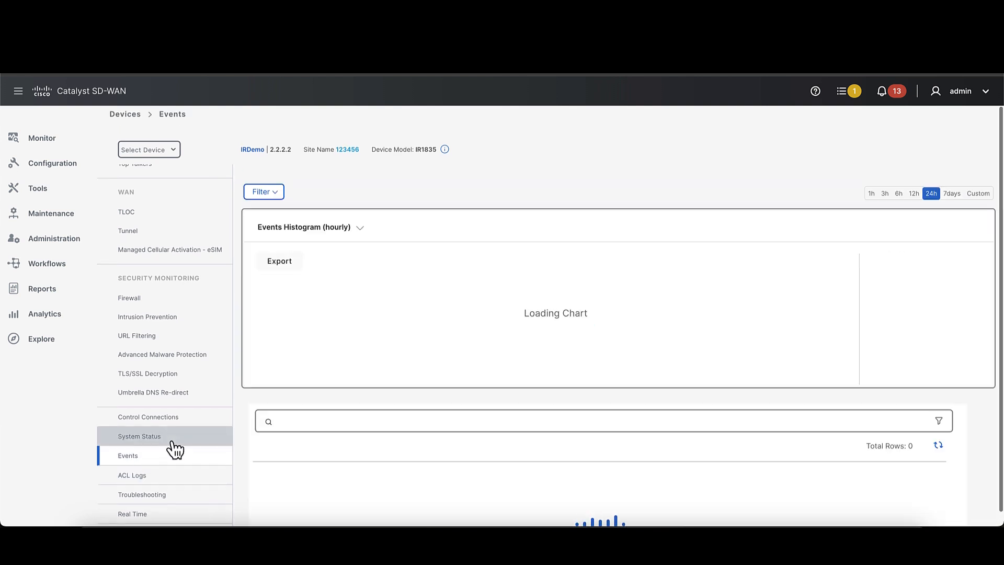
scroll(363, 375, "down", 2)
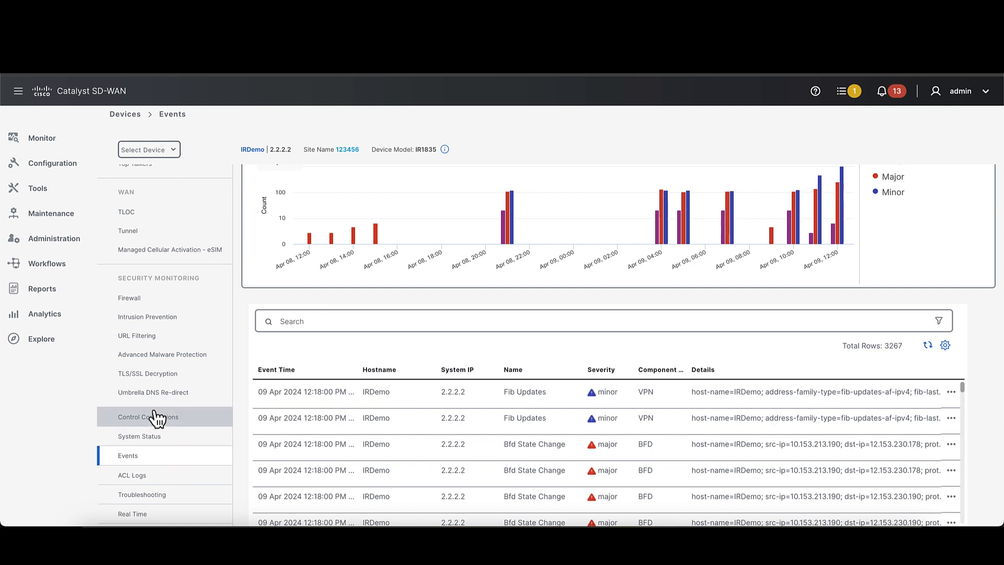
scroll(157, 419, "down", 1)
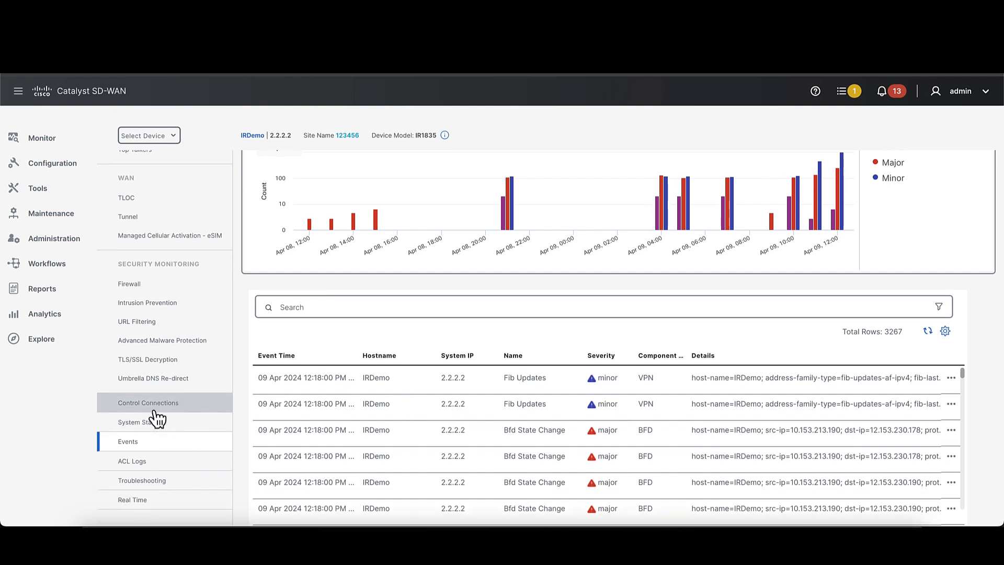
- Check IRDemo's WAN TLOC table, and examine the WAN tunnel endpoints and loss percentage chart
scroll(157, 419, "up", 2)
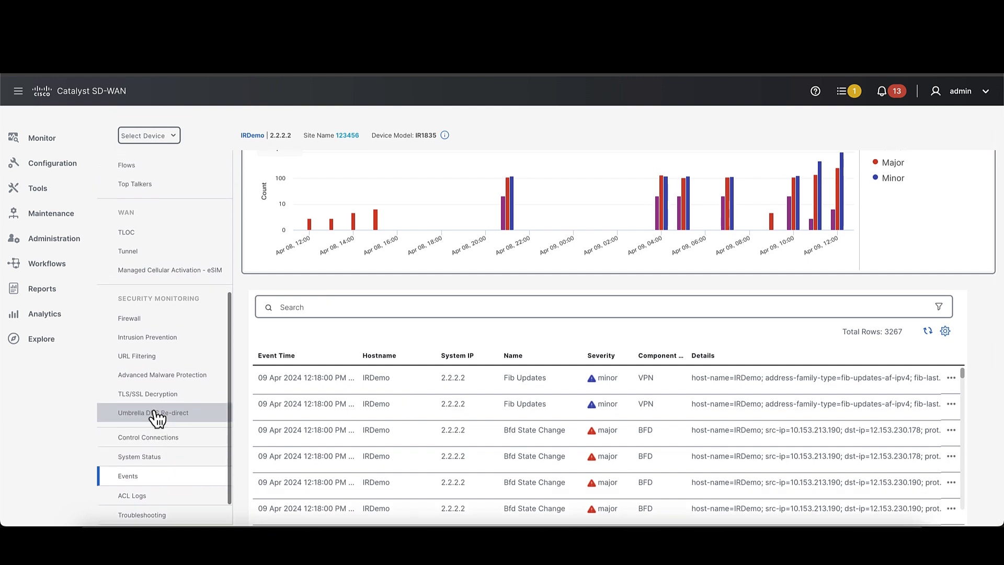
left_click(137, 240)
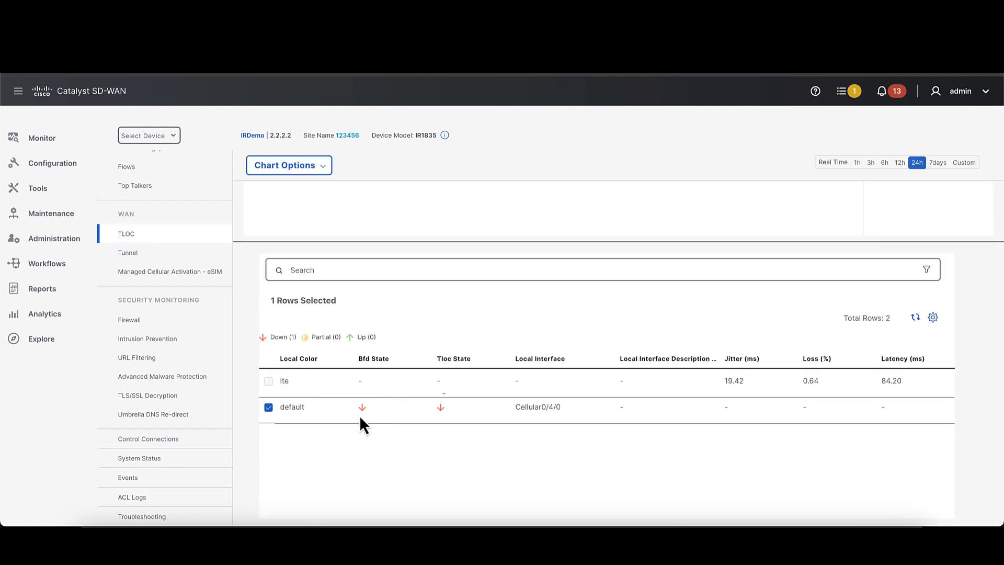
left_click(139, 252)
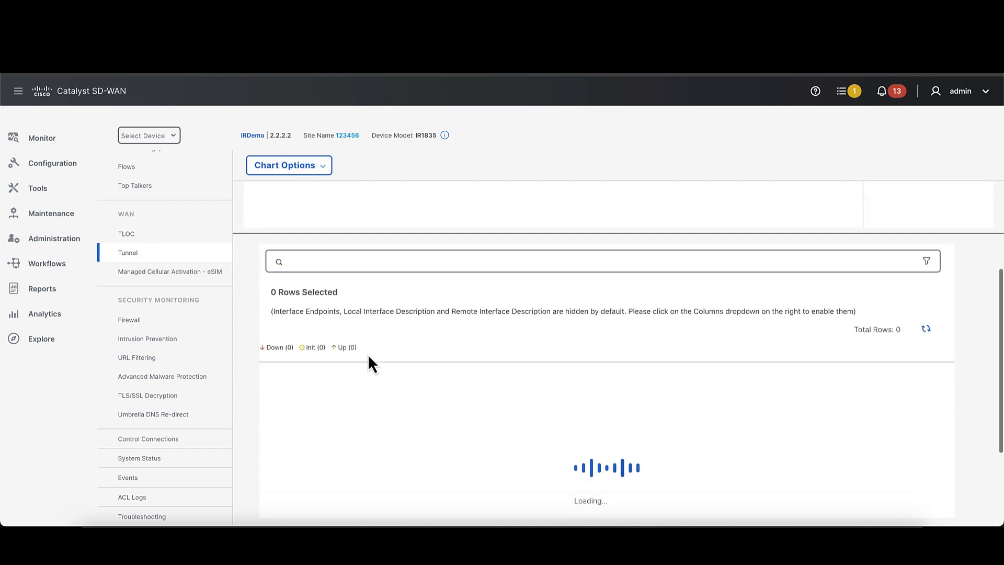
scroll(369, 354, "down", 1)
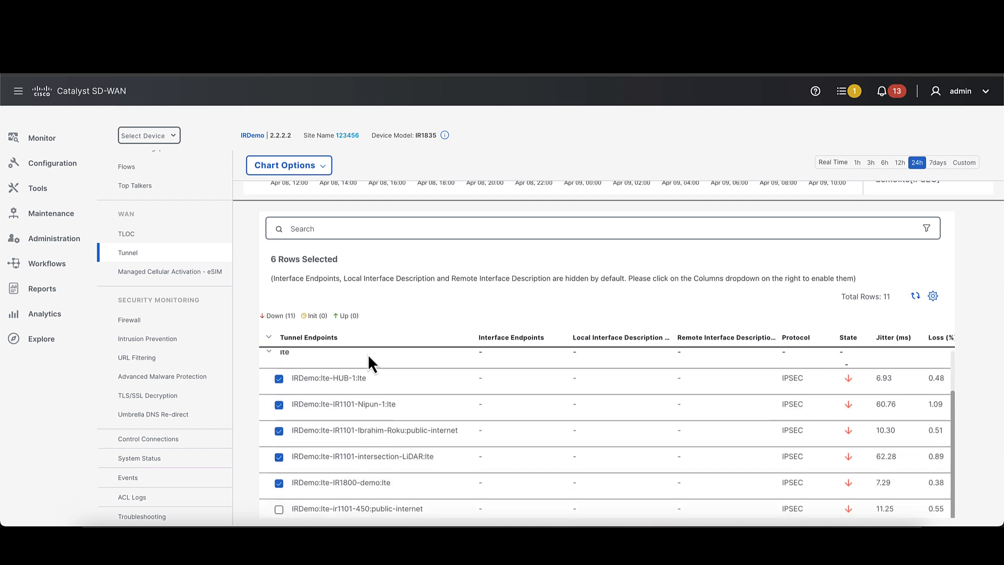
scroll(369, 353, "up", 1)
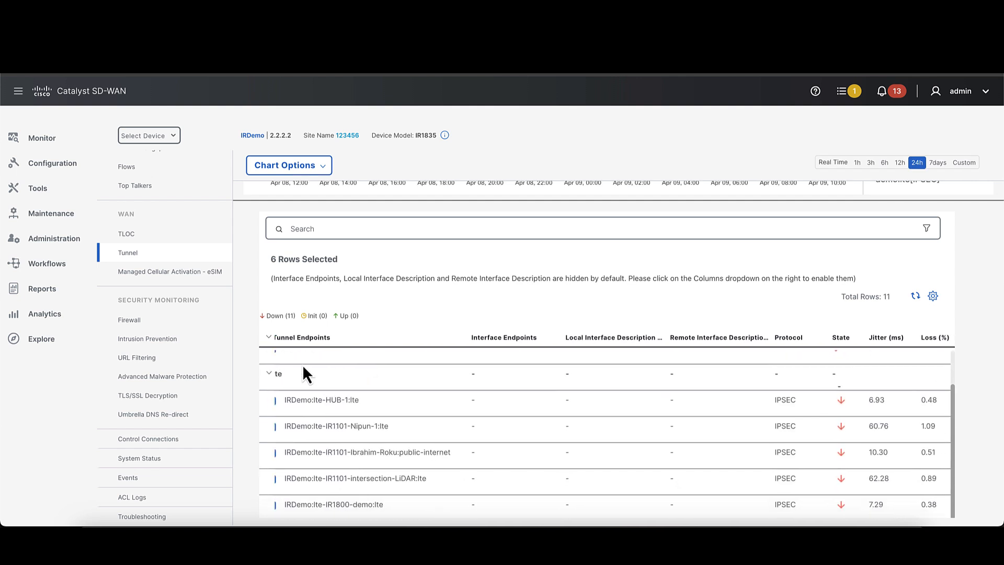
scroll(205, 352, "up", 3)
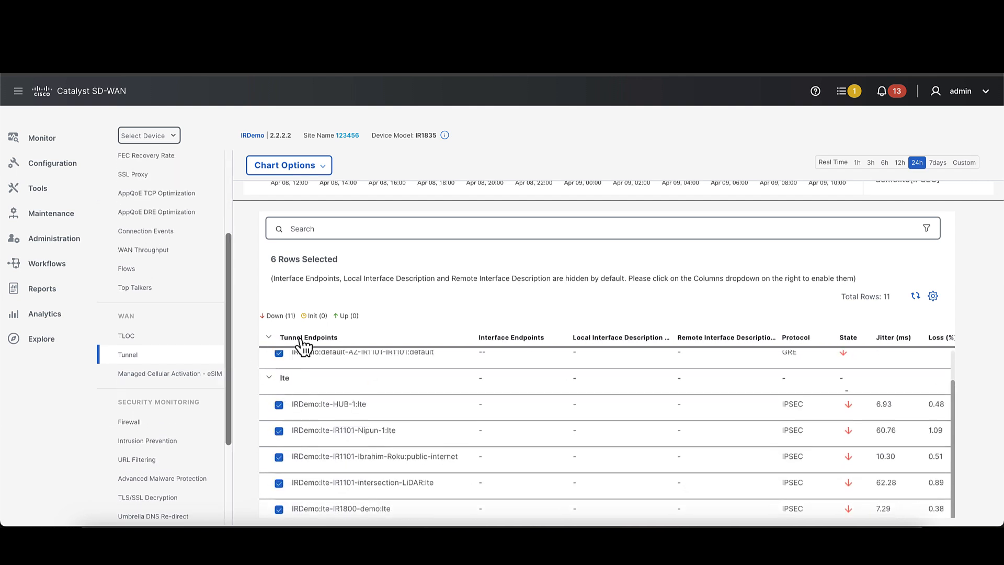
scroll(296, 335, "up", 3)
scroll(300, 339, "up", 1)
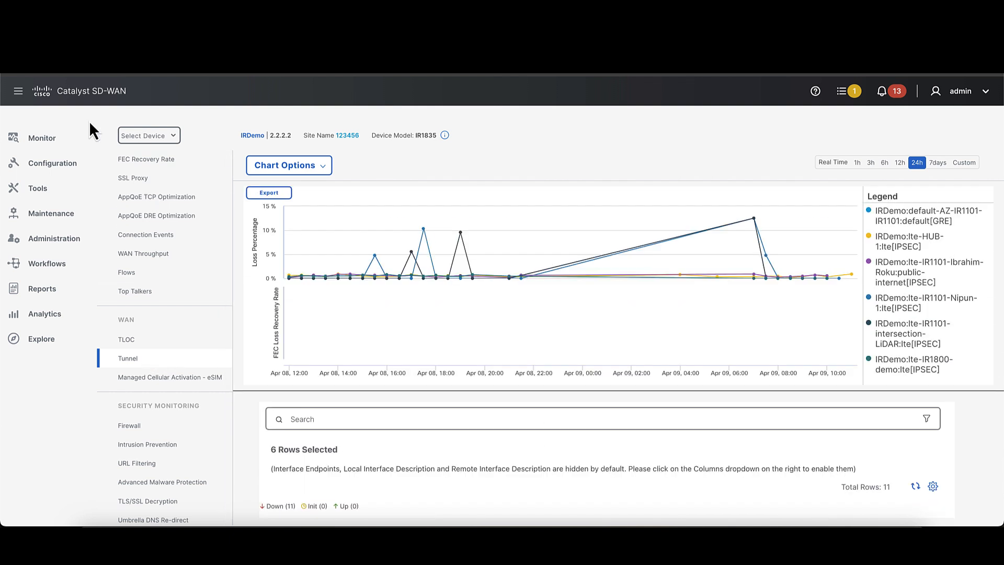
- Go to the monitoring overview and limit it to site SITE_123456
scroll(406, 149, "up", 1)
mouse_move(63, 137)
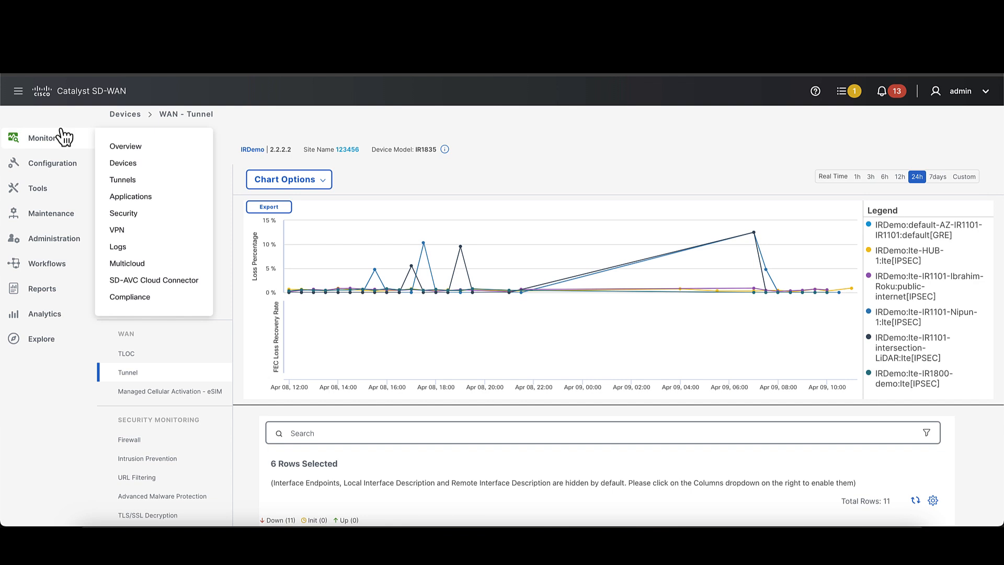
left_click(127, 147)
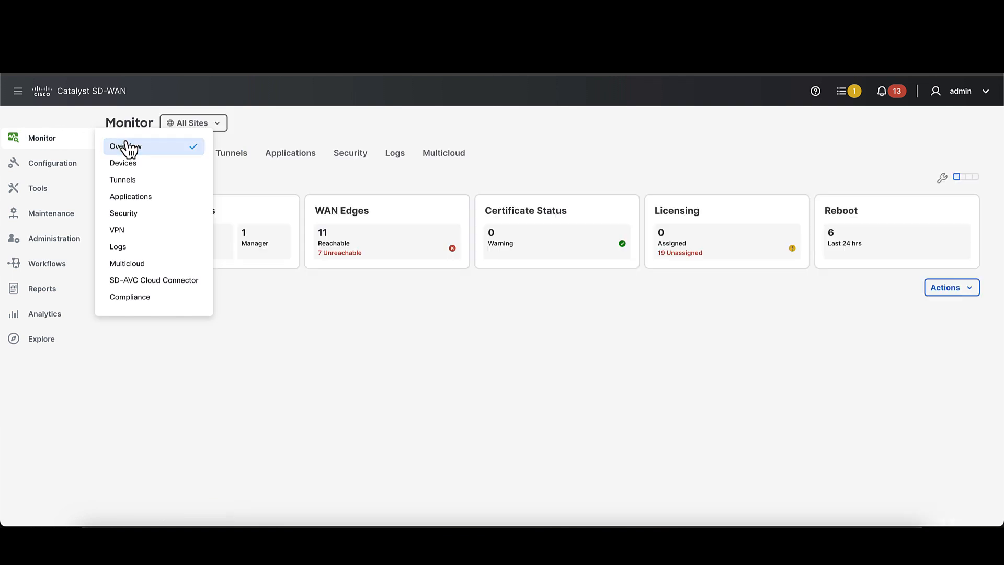
left_click(217, 127)
scroll(213, 285, "down", 2)
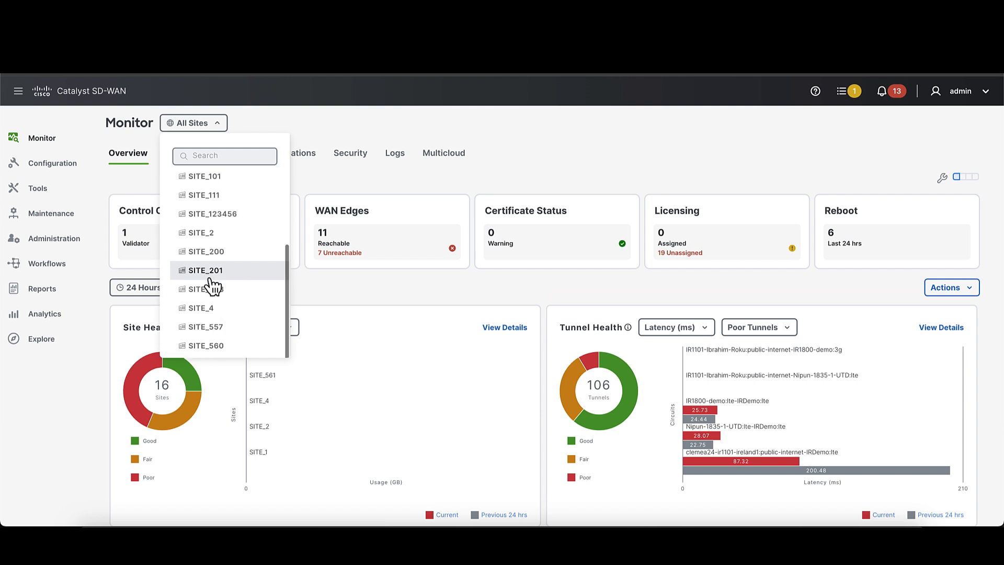
left_click(212, 214)
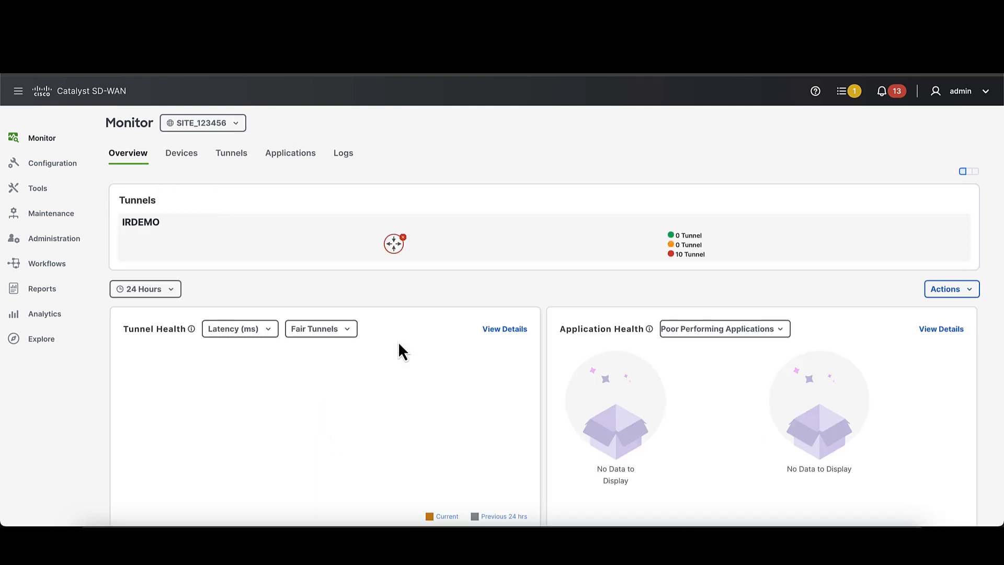
- Examine the tunnel health, application health, top alarms and top applications for SITE_123456
scroll(408, 361, "down", 1)
scroll(408, 359, "down", 1)
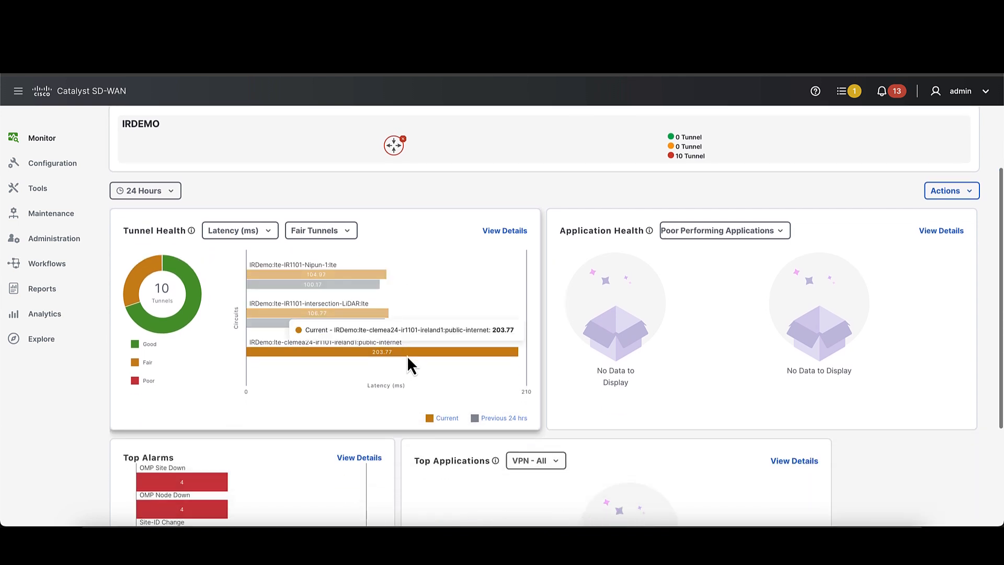
scroll(407, 355, "down", 3)
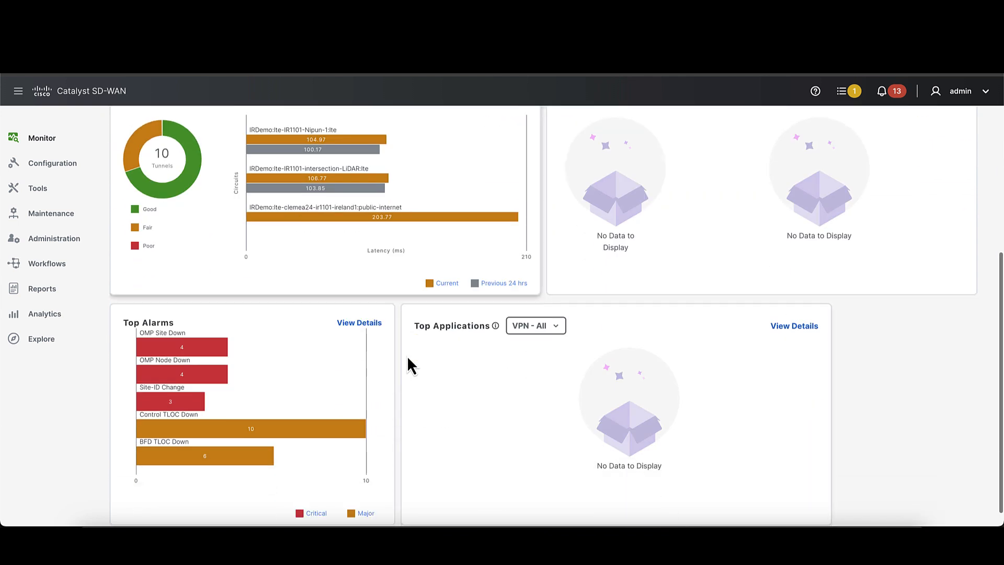
scroll(407, 355, "up", 2)
scroll(407, 355, "up", 3)
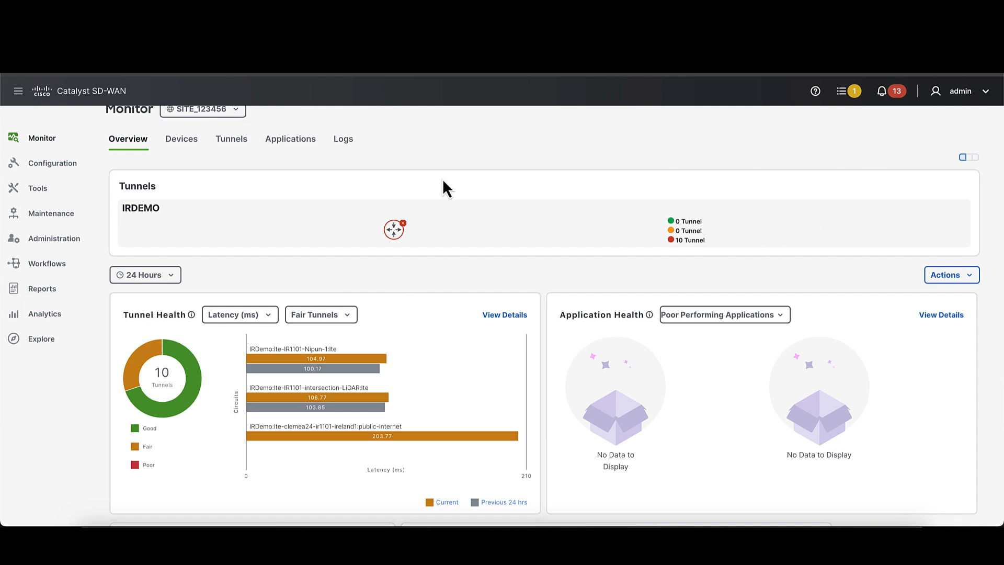
- Return to the all-sites monitoring overview and review the site, tunnel and WAN edge health
key("alt+Left")
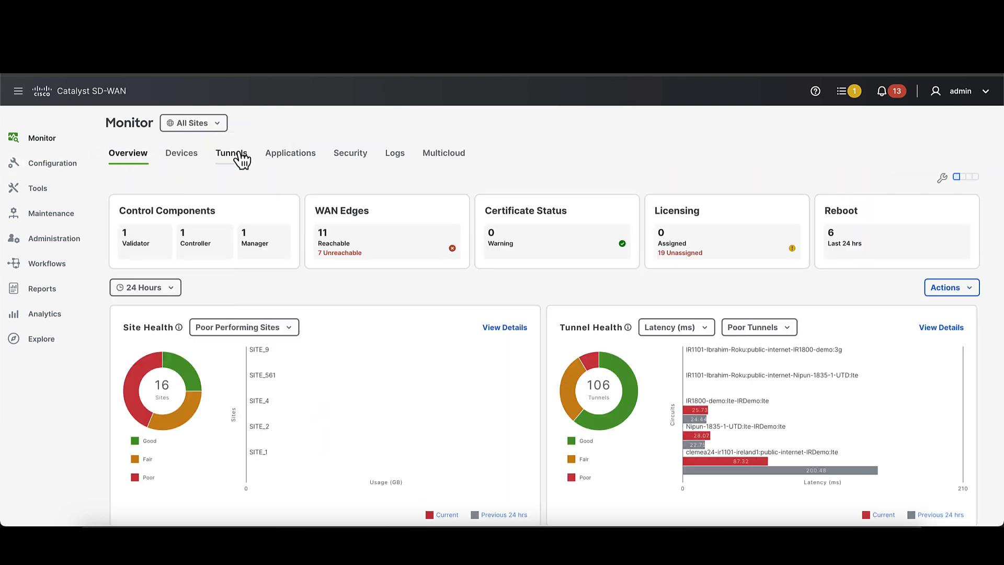
scroll(329, 291, "down", 2)
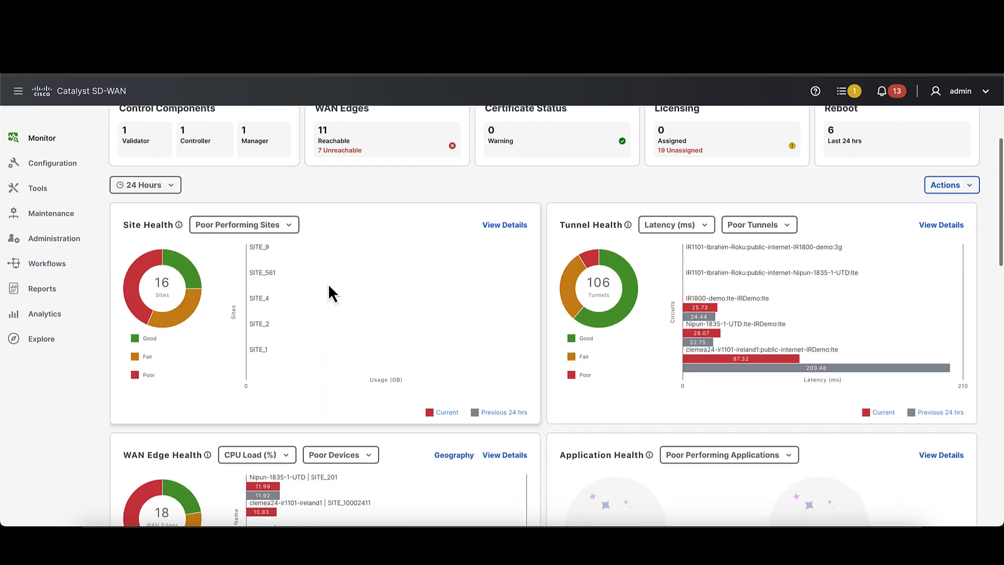
scroll(329, 287, "down", 3)
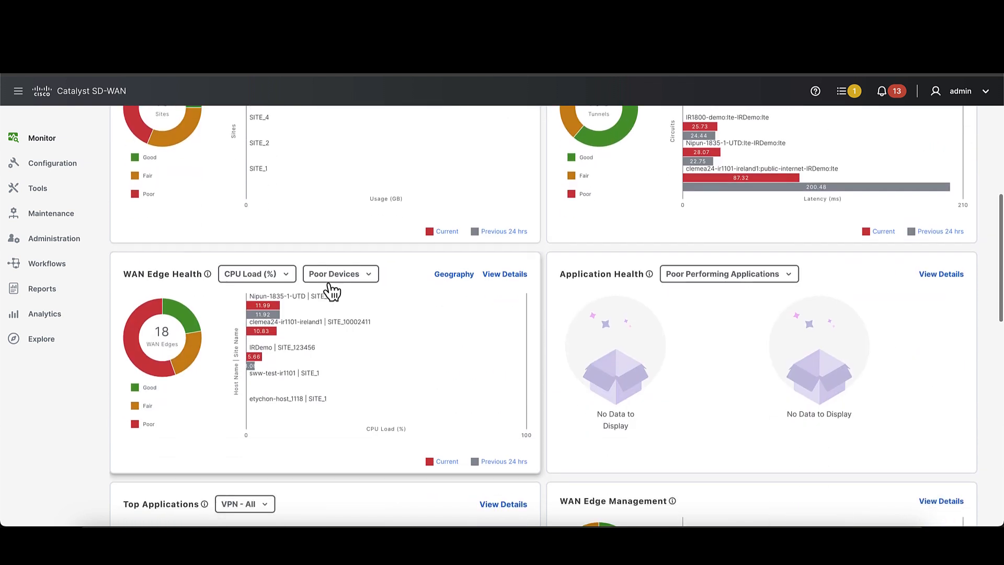